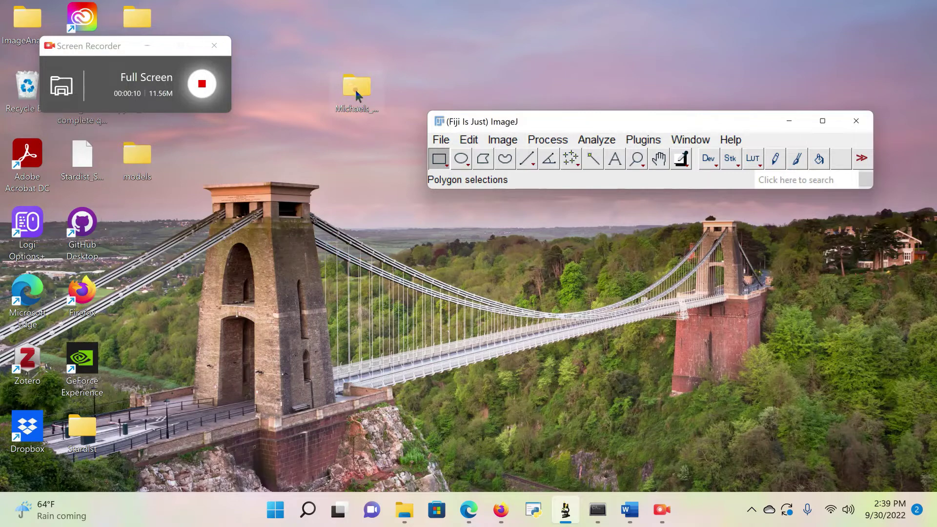
Step: Open the Example 1 folder inside Michaels_Magic_Macro-master, under Examples and Sample Images
{"action": "double_click", "coordinate": [354, 87]}
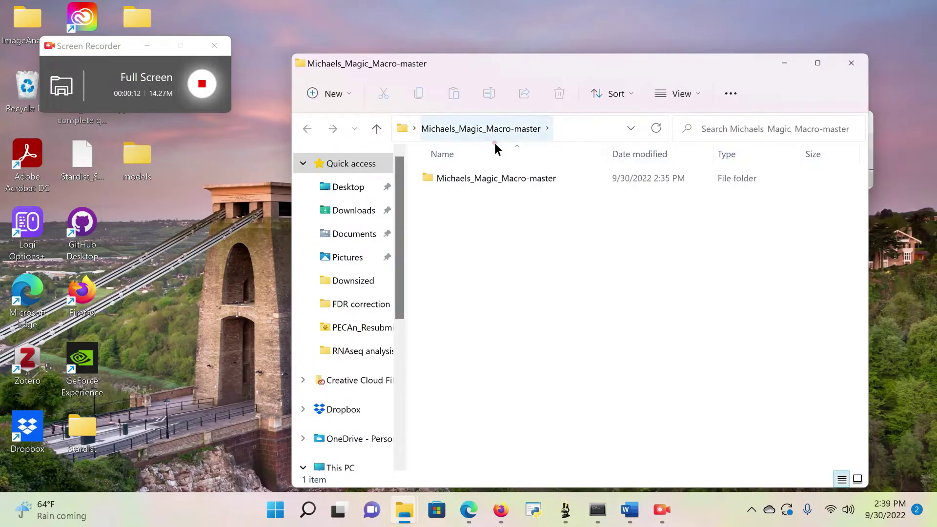
{"action": "double_click", "coordinate": [521, 185]}
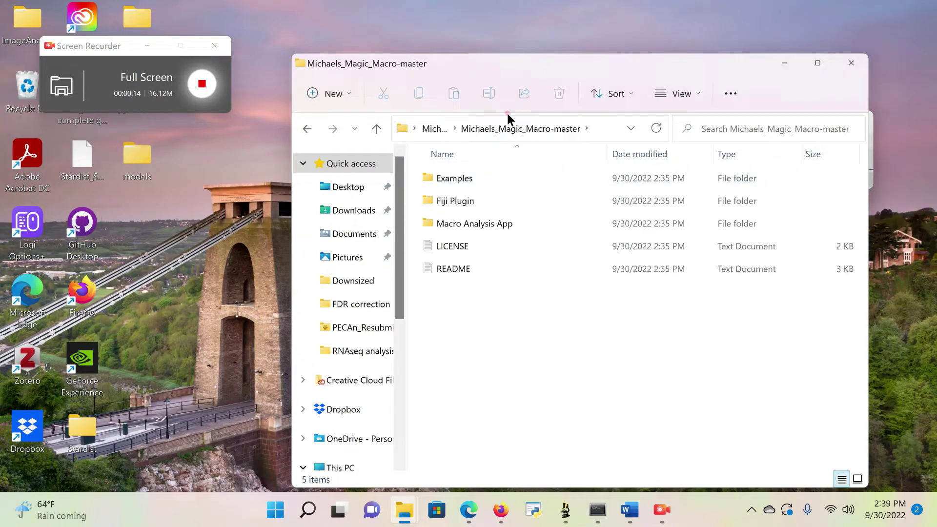
{"action": "double_click", "coordinate": [496, 177]}
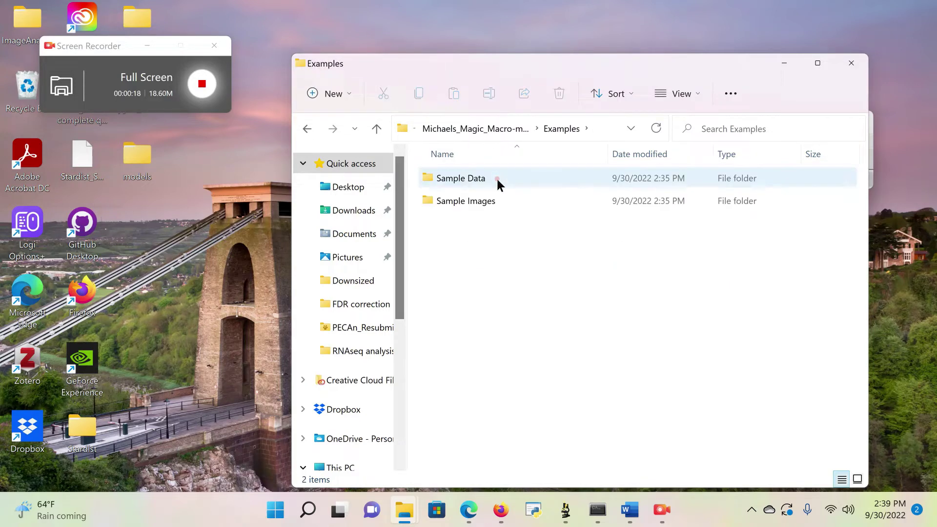
{"action": "left_click", "coordinate": [506, 201]}
{"action": "left_click", "coordinate": [505, 201]}
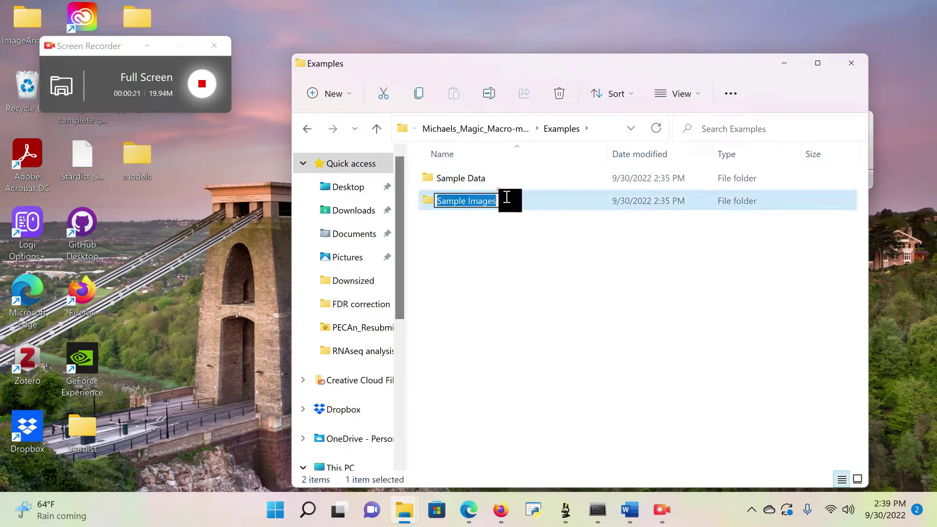
{"action": "left_click", "coordinate": [536, 198]}
{"action": "double_click", "coordinate": [536, 198]}
{"action": "double_click", "coordinate": [494, 169]}
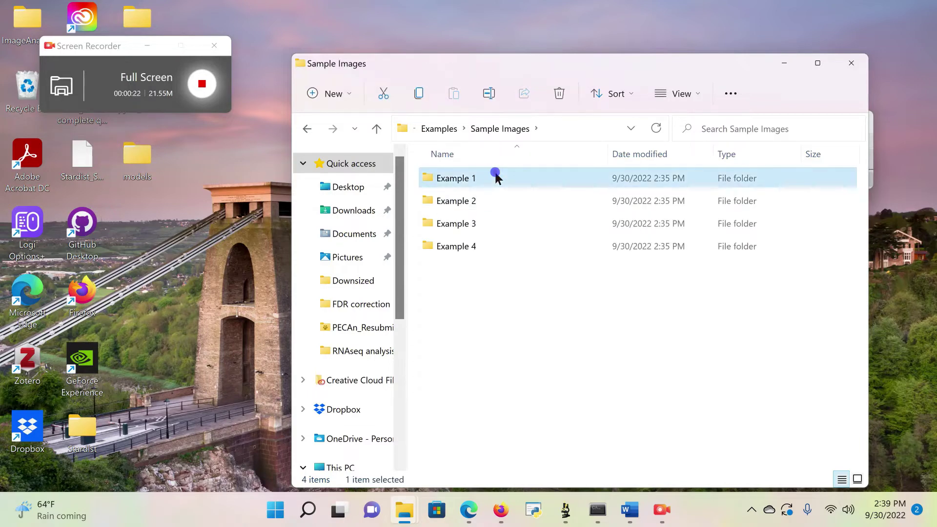
Step: Open the MiWo x yw image from the Example 1 folder in ImageJ, enlarge its window and browse its first Z-slices
{"action": "left_click_drag", "start_coordinate": [531, 69], "coordinate": [222, 129]}
{"action": "left_click_drag", "start_coordinate": [137, 250], "coordinate": [670, 136]}
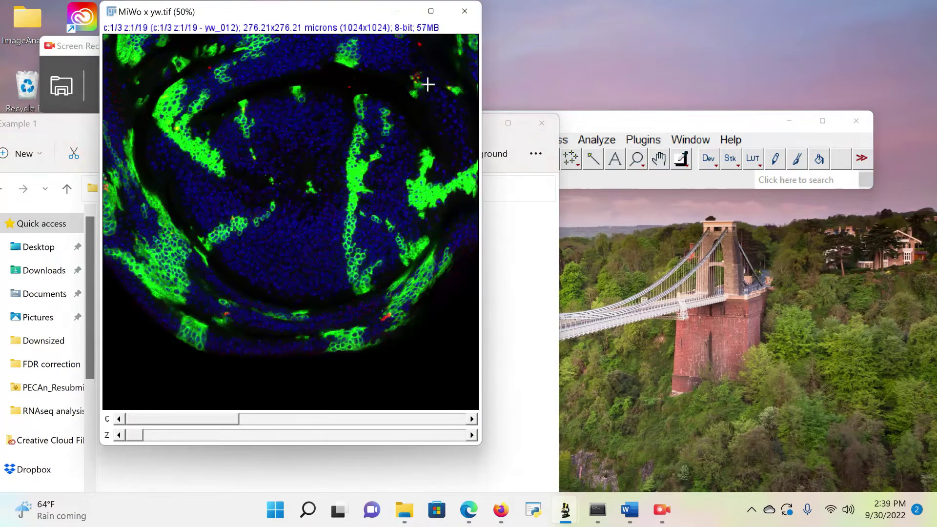
{"action": "left_click", "coordinate": [431, 11]}
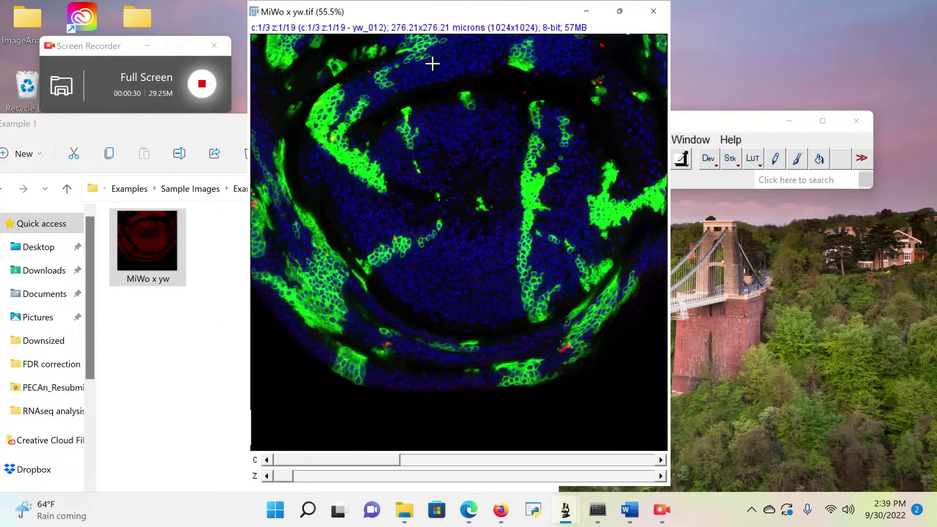
{"action": "left_click_drag", "start_coordinate": [291, 475], "coordinate": [346, 439]}
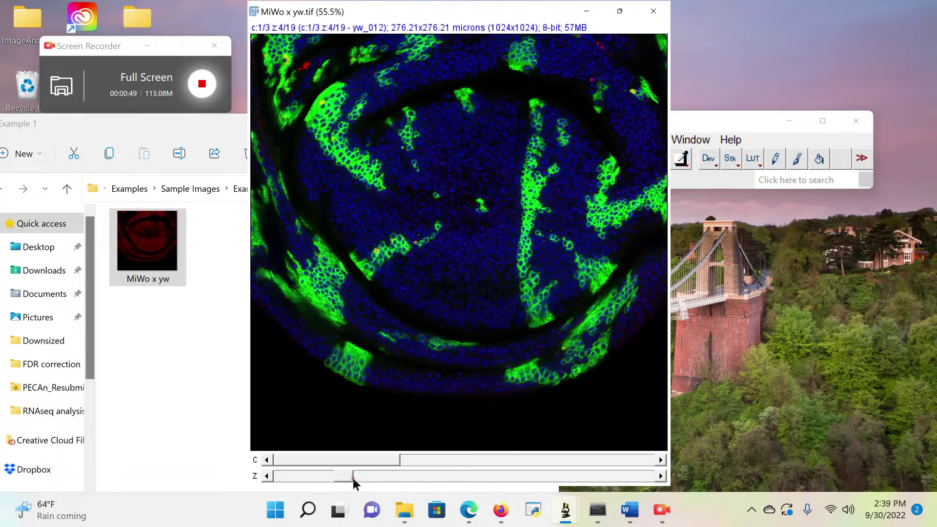
{"action": "left_click_drag", "start_coordinate": [347, 475], "coordinate": [310, 485]}
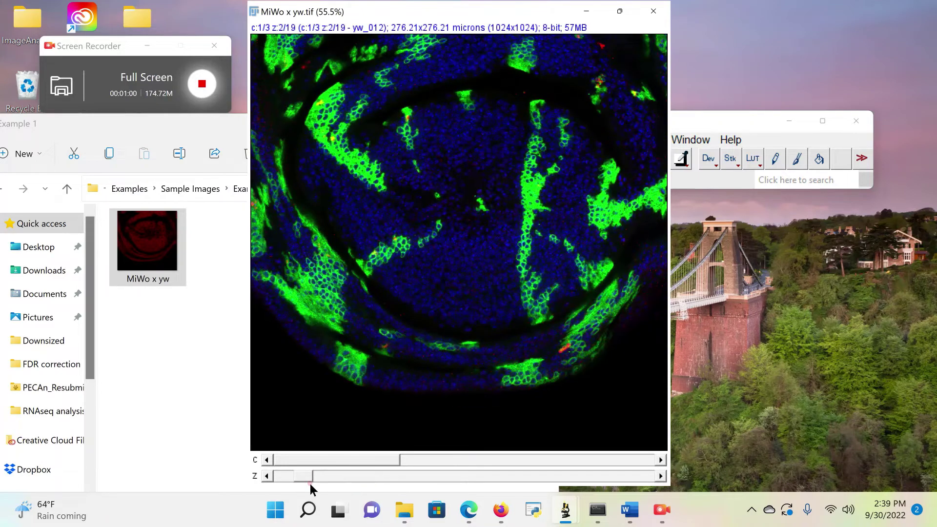
Step: Inspect the MiWo x yw image's channels by hiding and restoring Channels 2 and 3, and close the image
{"action": "key", "text": "ctrl+shift+z"}
{"action": "left_click_drag", "start_coordinate": [451, 95], "coordinate": [720, 127]}
{"action": "left_click", "coordinate": [708, 186]}
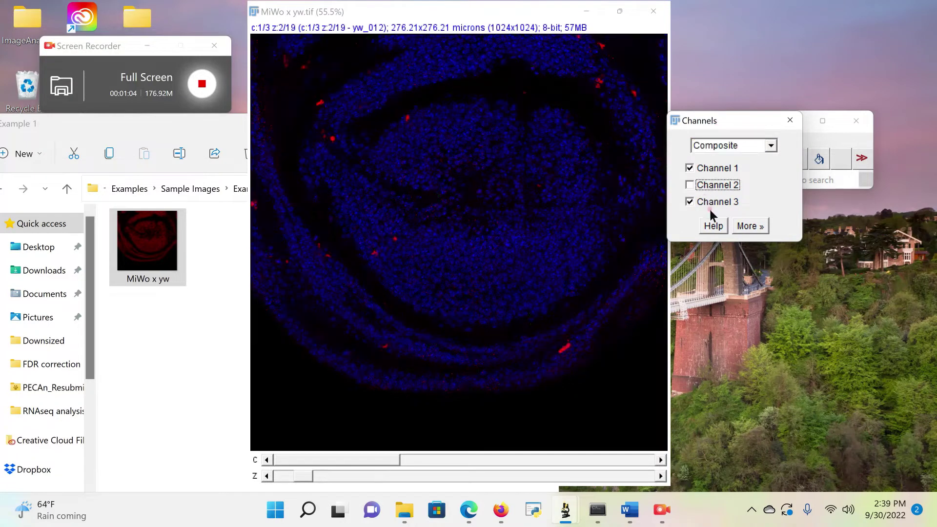
{"action": "left_click", "coordinate": [711, 213]}
{"action": "left_click", "coordinate": [712, 202]}
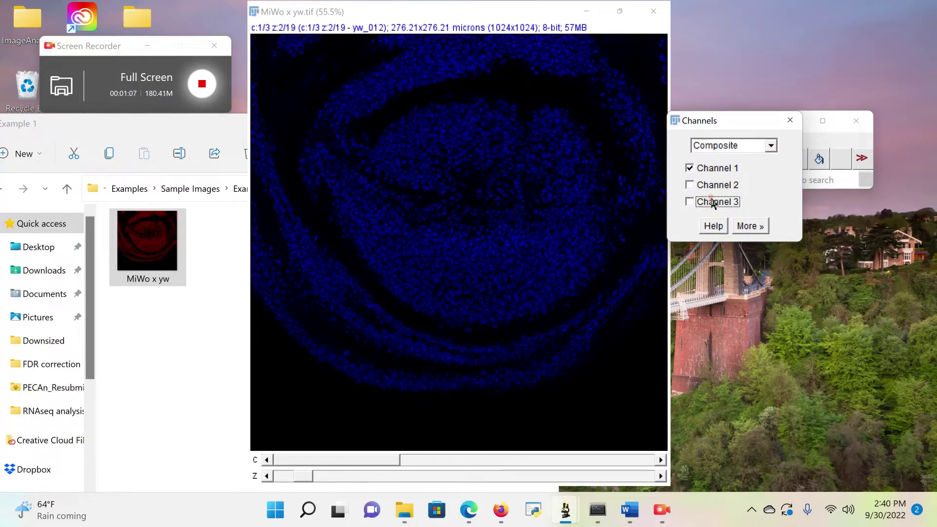
{"action": "left_click", "coordinate": [710, 185]}
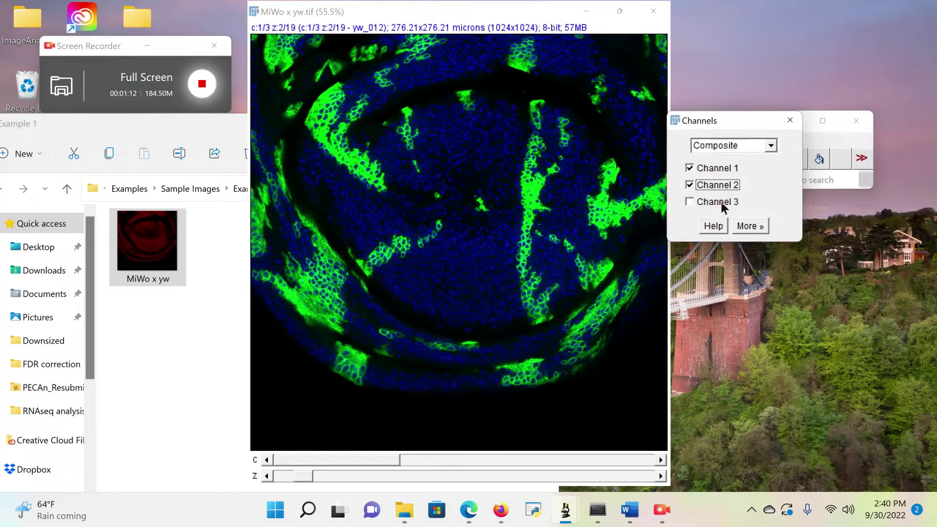
{"action": "left_click", "coordinate": [721, 202]}
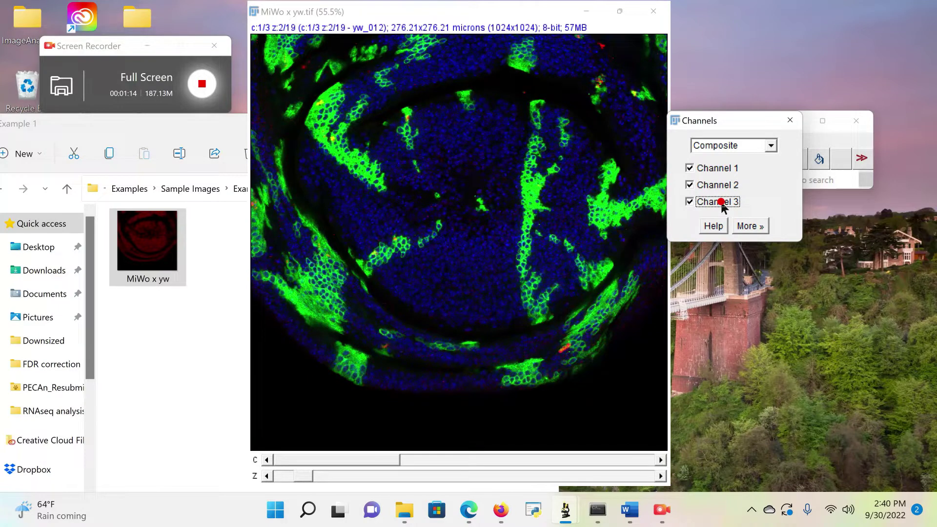
{"action": "left_click", "coordinate": [791, 119]}
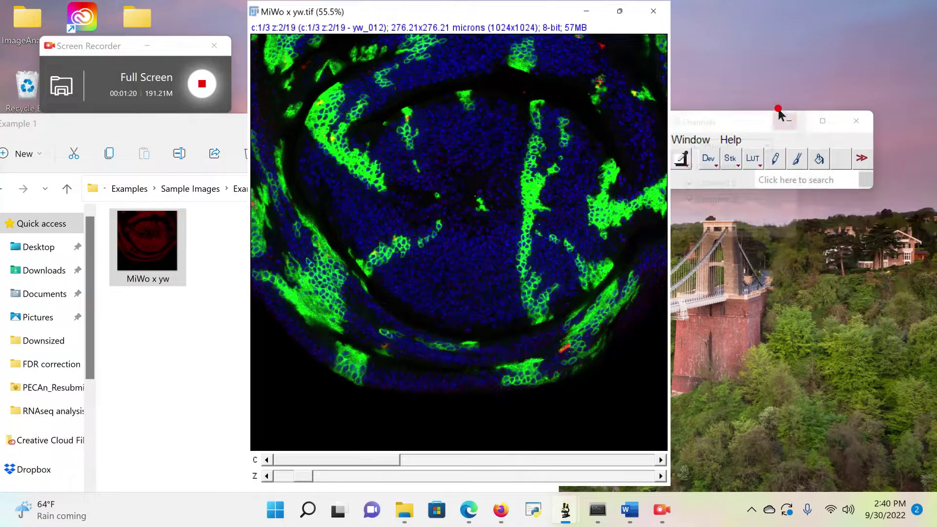
{"action": "left_click", "coordinate": [653, 11]}
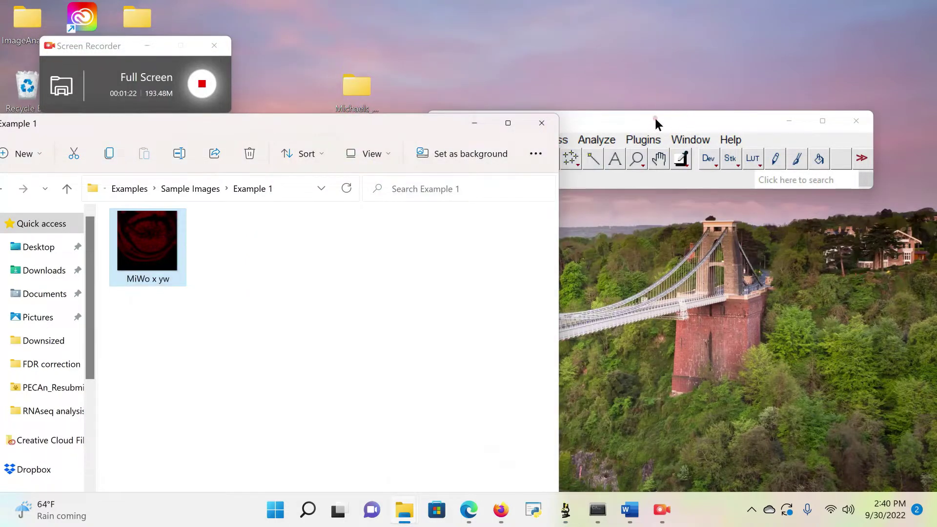
Step: Launch the PECAn 1.4 plugin in ImageJ
{"action": "left_click_drag", "start_coordinate": [656, 123], "coordinate": [709, 89]}
{"action": "left_click", "coordinate": [695, 106]}
{"action": "mouse_move", "coordinate": [833, 442]}
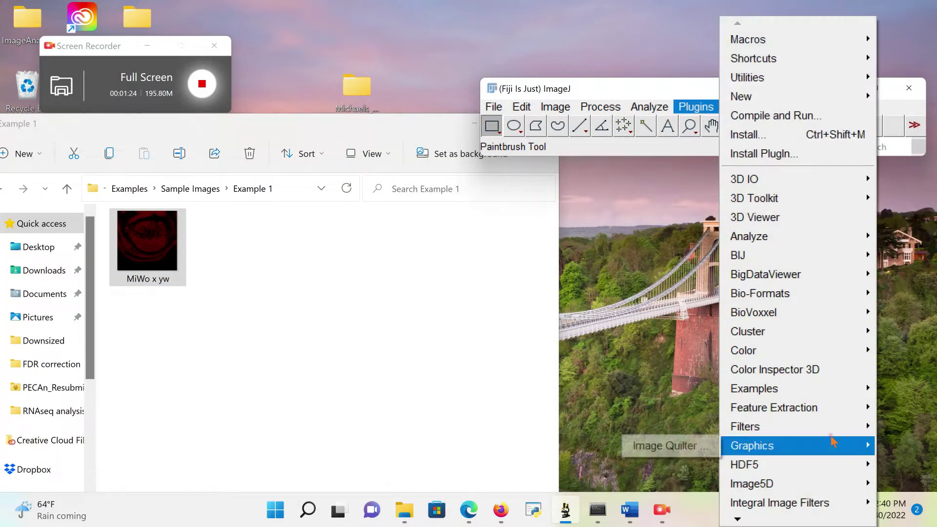
{"action": "mouse_move", "coordinate": [735, 519]}
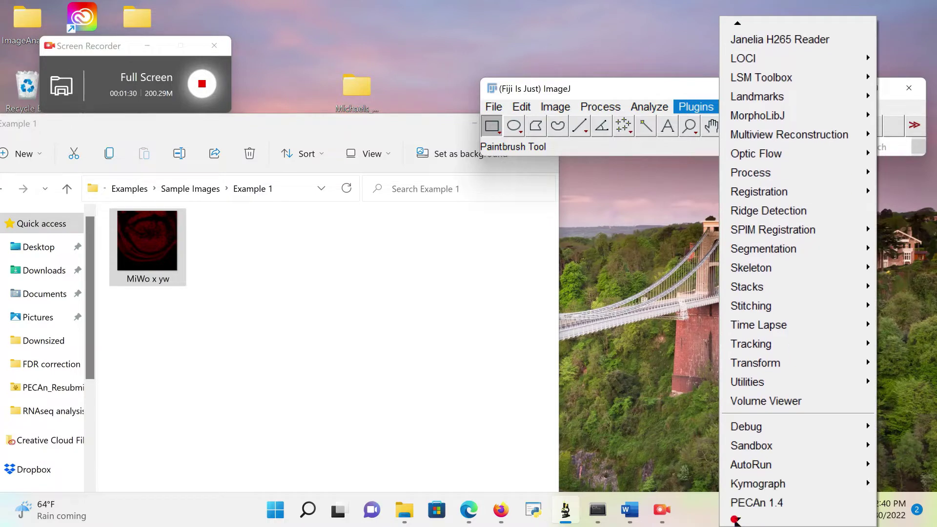
{"action": "left_click", "coordinate": [754, 486]}
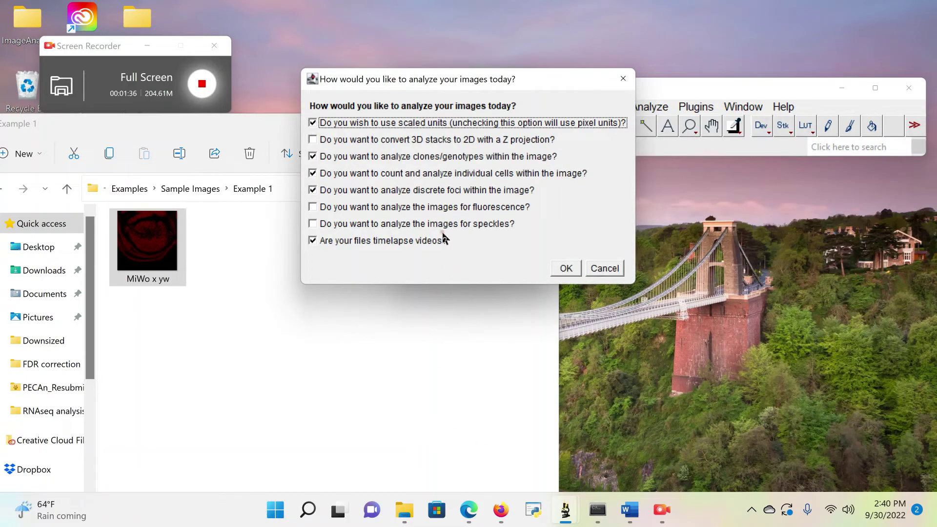
Step: Restrict the analysis to clones/genotypes in scaled units by disabling timelapse videos, individual cell counting and discrete foci, and accept the options
{"action": "left_click_drag", "start_coordinate": [413, 86], "coordinate": [531, 156]}
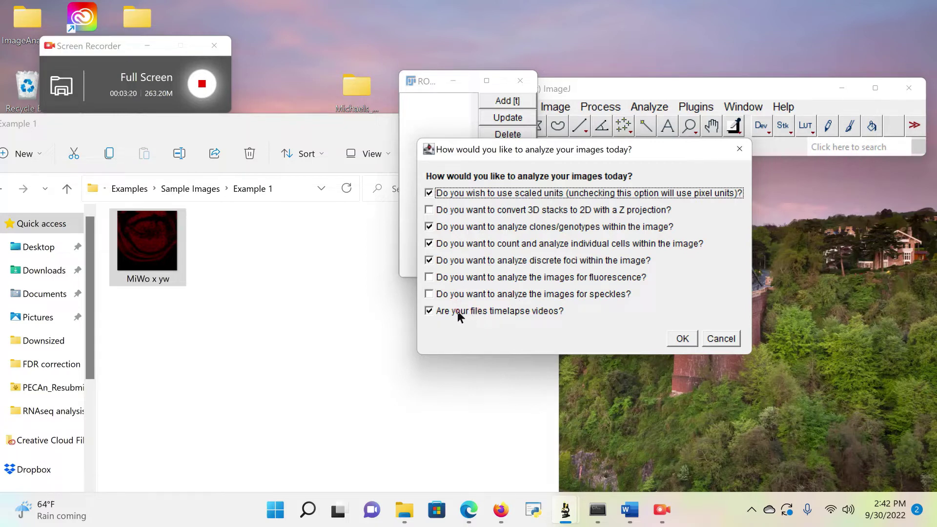
{"action": "left_click", "coordinate": [429, 310]}
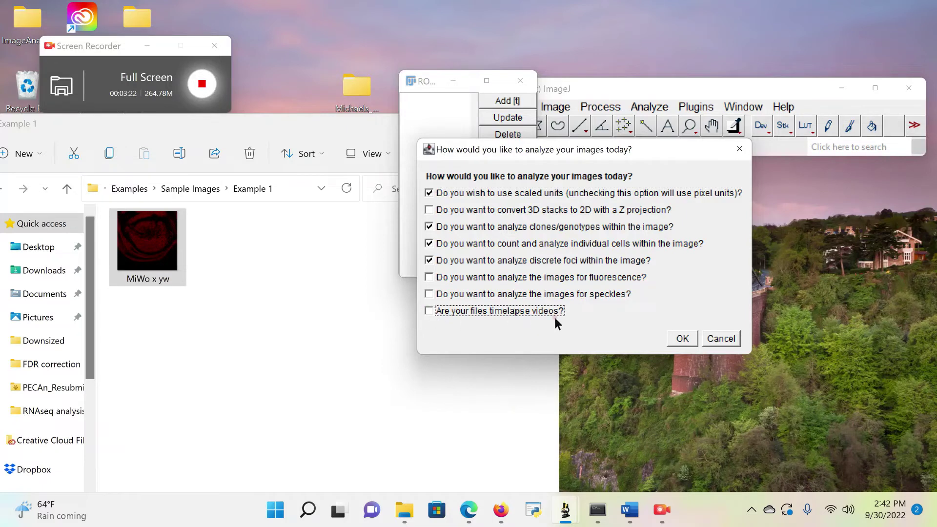
{"action": "left_click", "coordinate": [518, 246]}
{"action": "left_click", "coordinate": [519, 263]}
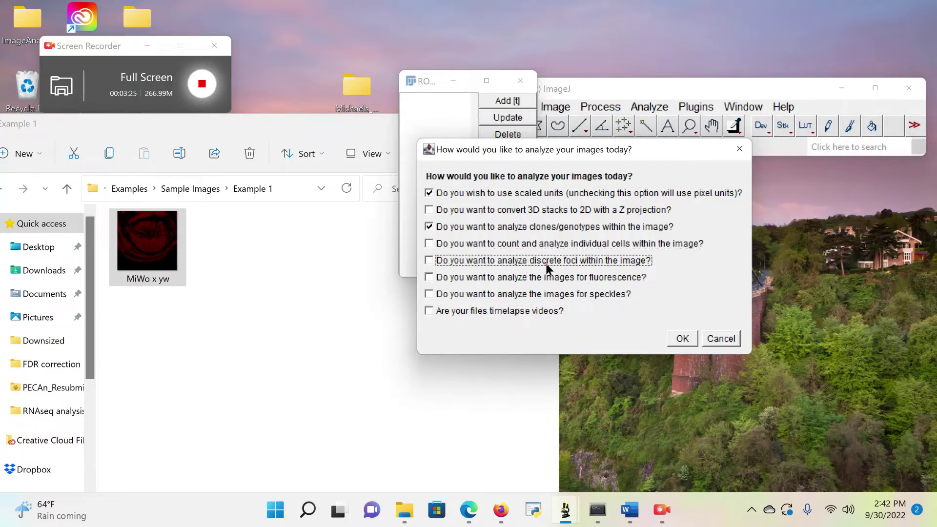
{"action": "left_click", "coordinate": [683, 338]}
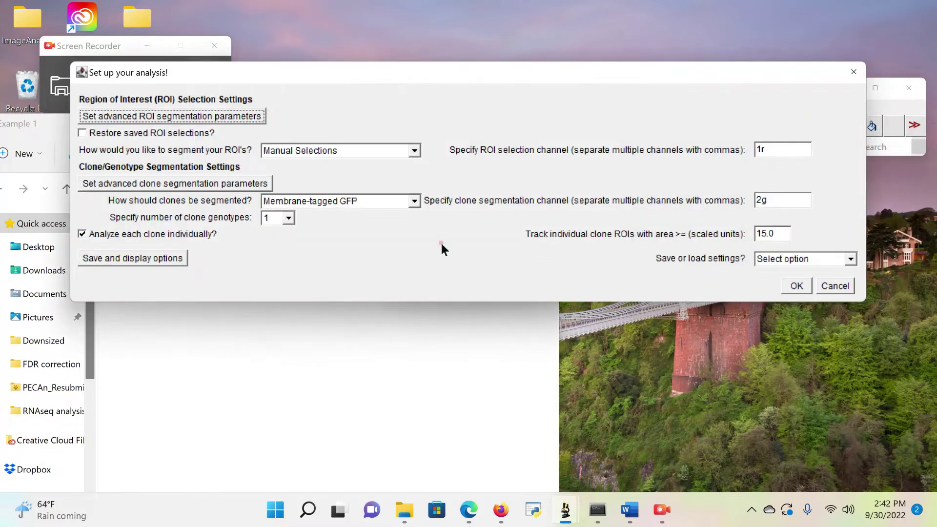
Step: Re-enter the ROI selection channel and accept the analysis setup with manual ROI selections and membrane-tagged GFP clone segmentation
{"action": "left_click_drag", "start_coordinate": [355, 85], "coordinate": [376, 187]}
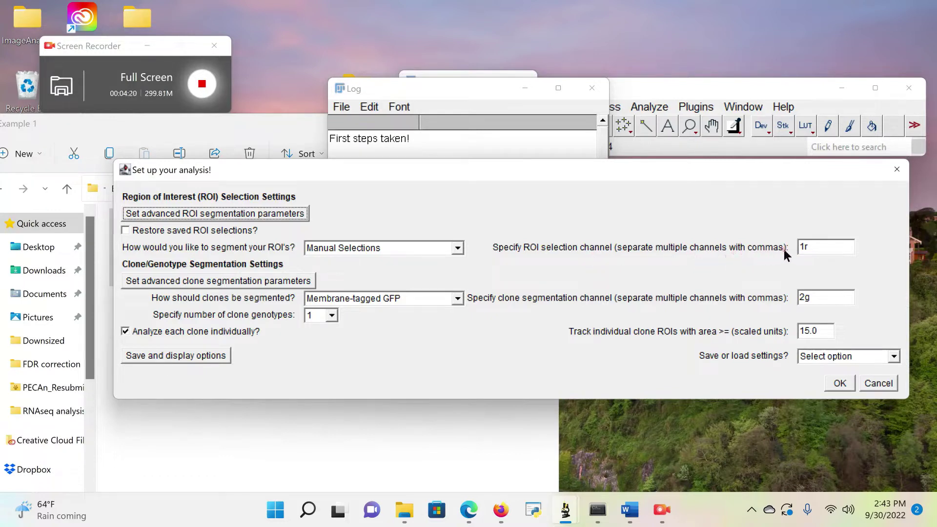
{"action": "left_click", "coordinate": [821, 246]}
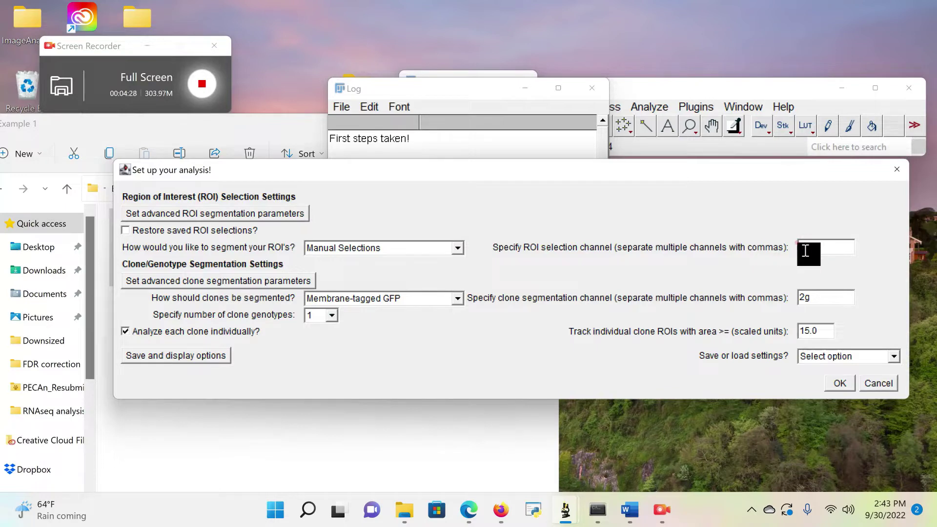
{"action": "left_click", "coordinate": [808, 247]}
{"action": "key", "text": "BackSpace"}
{"action": "key", "text": "BackSpace"}
{"action": "key", "text": "BackSpace"}
{"action": "type", "text": "b"}
{"action": "key", "text": "BackSpace"}
{"action": "key", "text": "BackSpace"}
{"action": "type", "text": "2g"}
{"action": "left_click", "coordinate": [825, 296]}
{"action": "left_click", "coordinate": [839, 384]}
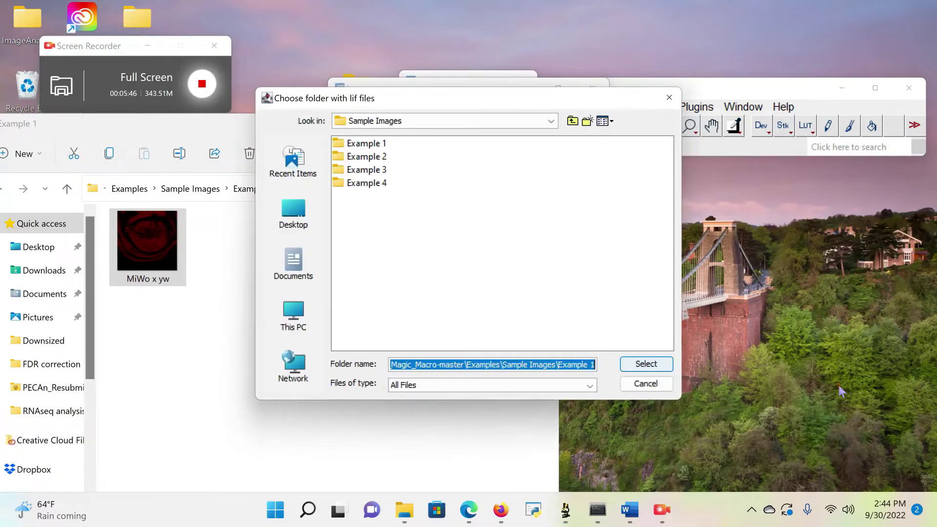
Step: Choose the Example 1 folder in Sample Images as the folder of image files to analyze
{"action": "left_click", "coordinate": [344, 145]}
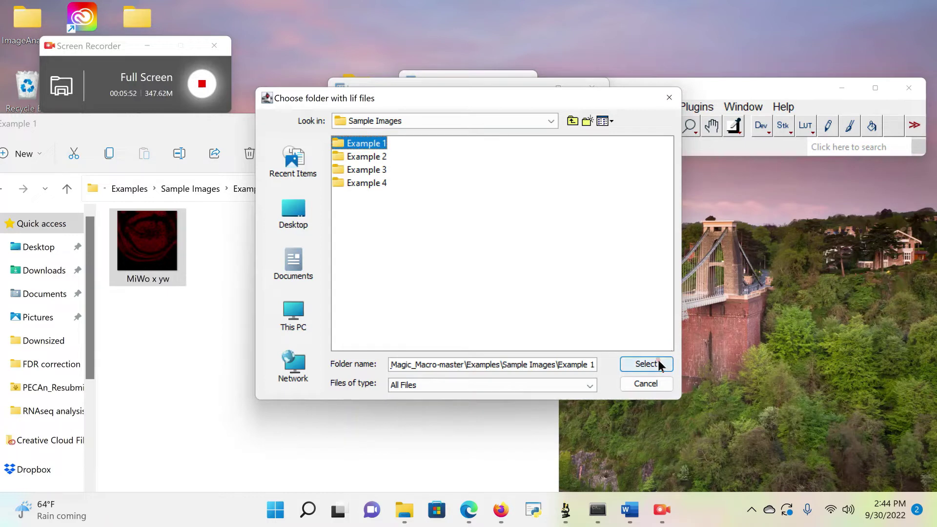
{"action": "left_click", "coordinate": [383, 146]}
{"action": "left_click", "coordinate": [662, 363]}
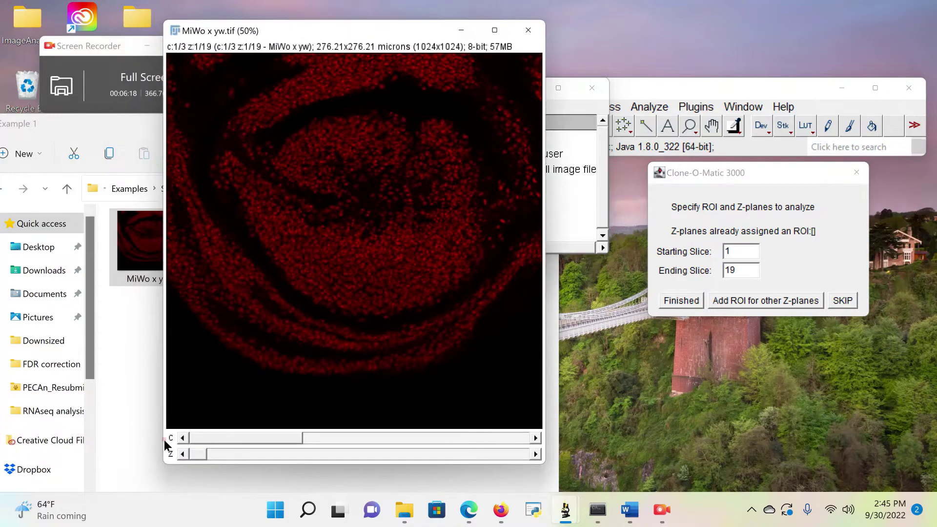
Step: Trace a closed polygon selection around the central oval tissue region of the MiWo x yw image on Z-slice 3
{"action": "left_click_drag", "start_coordinate": [195, 456], "coordinate": [315, 441]}
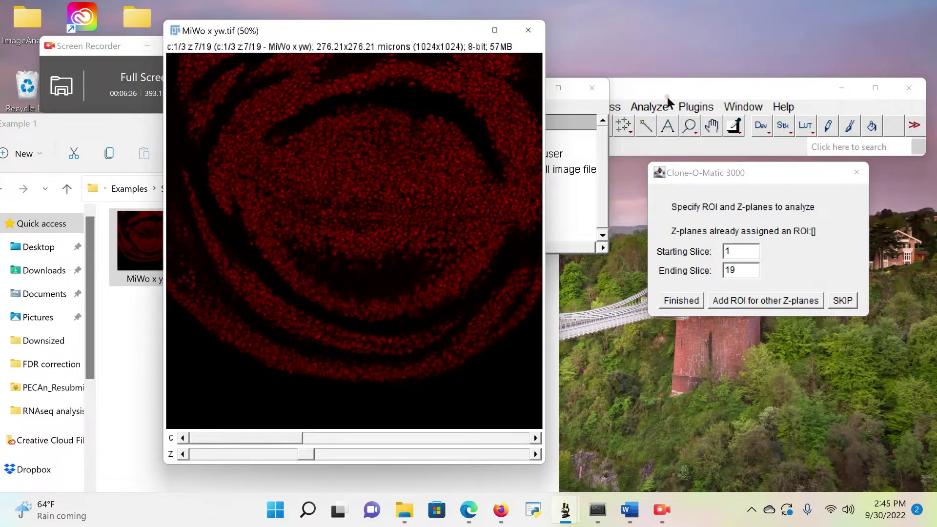
{"action": "left_click_drag", "start_coordinate": [667, 94], "coordinate": [765, 75]}
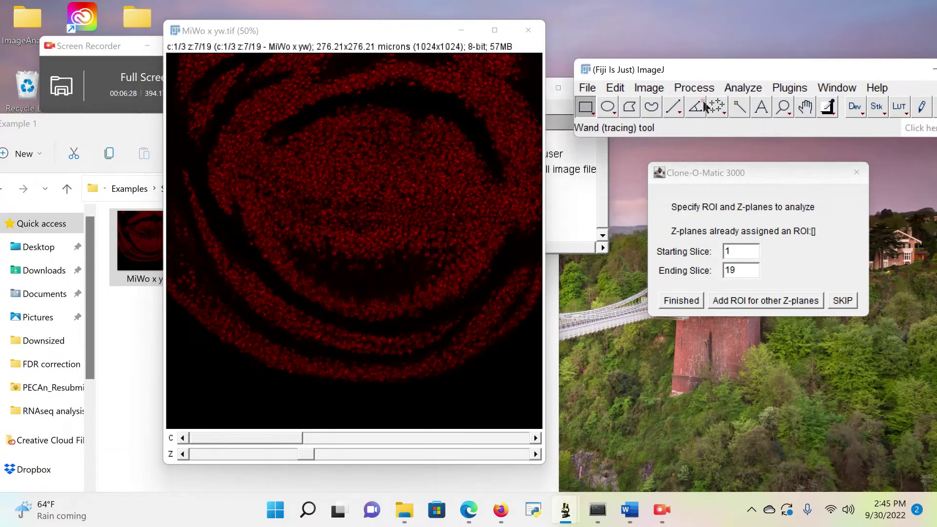
{"action": "left_click", "coordinate": [630, 106]}
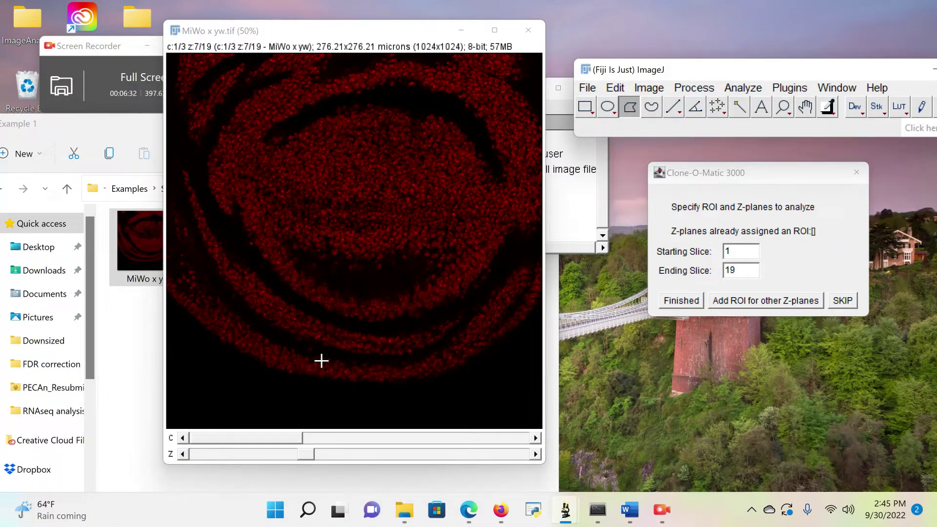
{"action": "left_click_drag", "start_coordinate": [311, 452], "coordinate": [235, 453]}
{"action": "left_click", "coordinate": [284, 135]}
{"action": "left_click", "coordinate": [342, 107]}
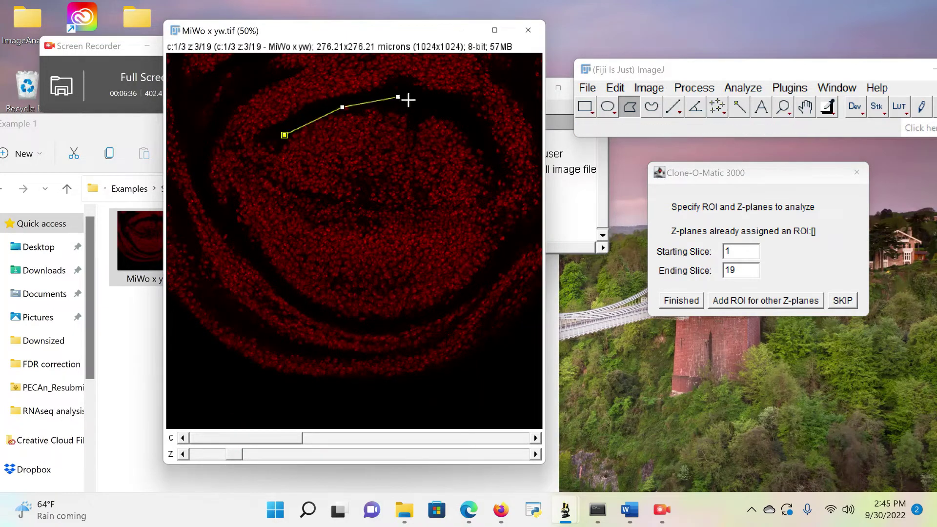
{"action": "left_click", "coordinate": [410, 100]}
{"action": "left_click", "coordinate": [466, 125]}
{"action": "left_click", "coordinate": [501, 181]}
{"action": "left_click", "coordinate": [509, 211]}
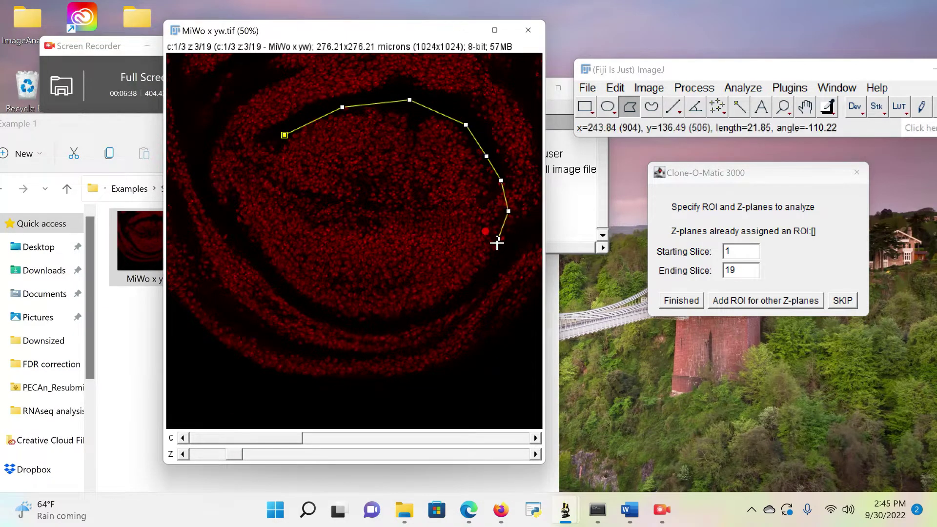
{"action": "left_click", "coordinate": [498, 239]}
{"action": "left_click", "coordinate": [478, 268]}
{"action": "left_click", "coordinate": [449, 296]}
{"action": "left_click", "coordinate": [437, 301]}
{"action": "left_click", "coordinate": [415, 308]}
{"action": "left_click", "coordinate": [373, 315]}
{"action": "left_click", "coordinate": [346, 312]}
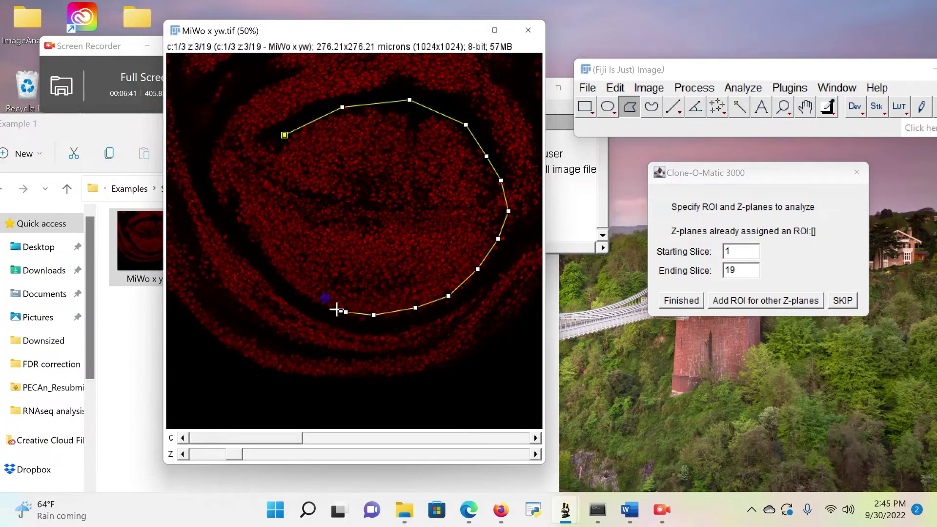
{"action": "left_click", "coordinate": [317, 297]}
{"action": "left_click", "coordinate": [290, 280]}
{"action": "left_click", "coordinate": [269, 256]}
{"action": "left_click", "coordinate": [260, 241]}
{"action": "left_click", "coordinate": [244, 211]}
{"action": "left_click", "coordinate": [241, 186]}
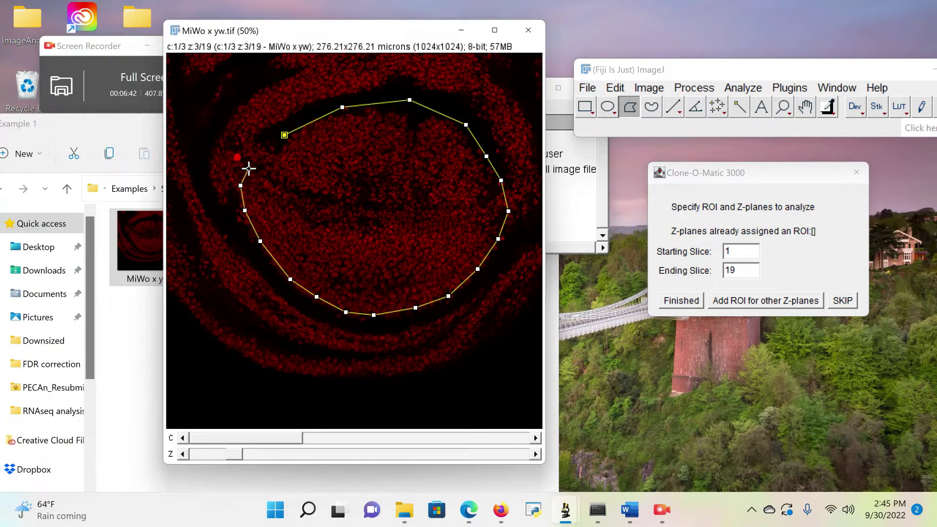
{"action": "left_click", "coordinate": [251, 164]}
{"action": "left_click", "coordinate": [272, 142]}
{"action": "left_click", "coordinate": [281, 132]}
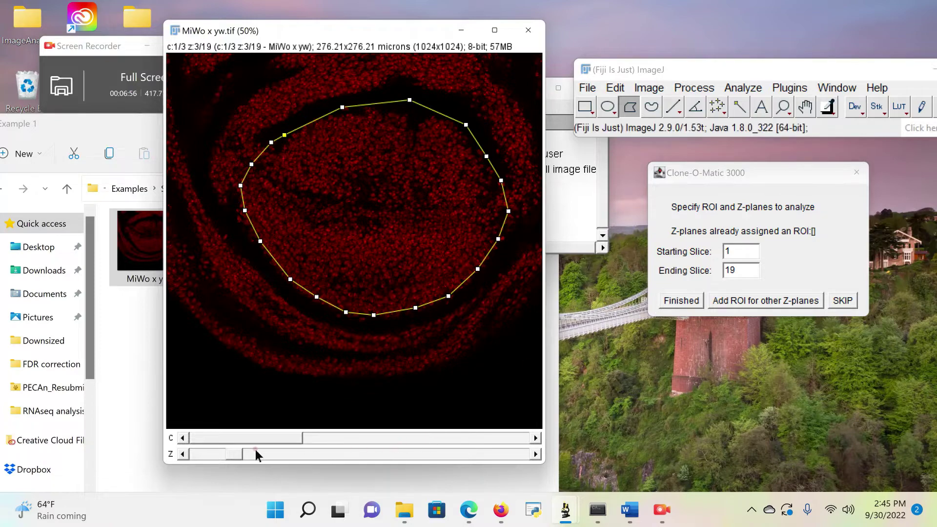
Step: Assign the traced ROI to Z-planes 1 through 18 and continue to adding an ROI for other Z-planes
{"action": "left_click_drag", "start_coordinate": [237, 457], "coordinate": [522, 435]}
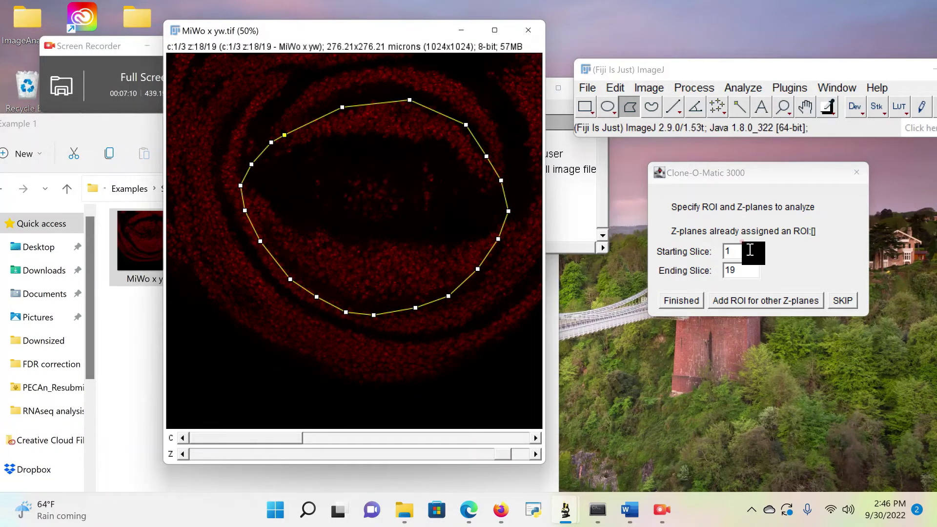
{"action": "left_click", "coordinate": [756, 267]}
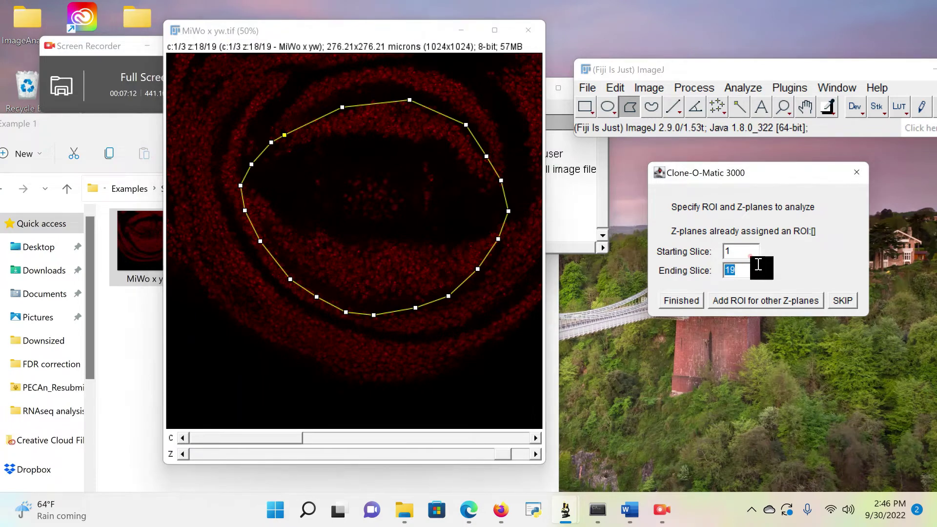
{"action": "type", "text": "18"}
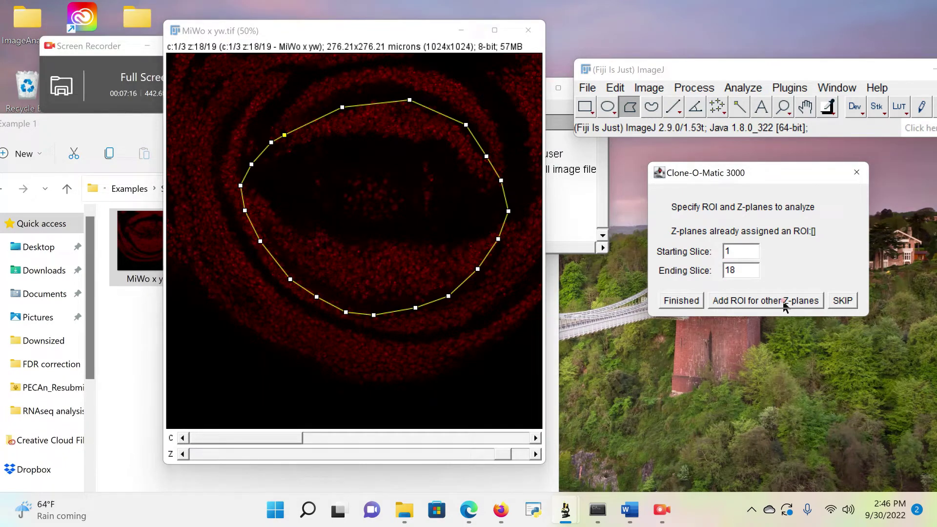
{"action": "left_click", "coordinate": [788, 301]}
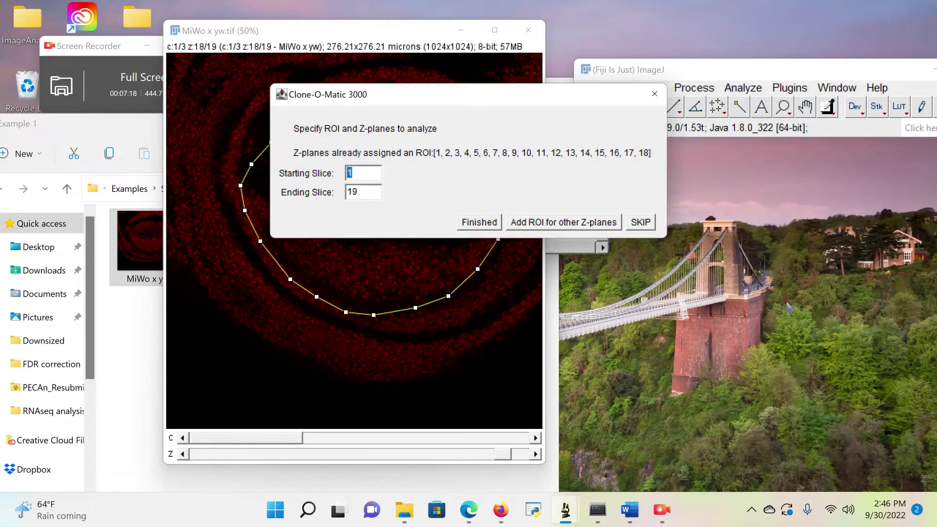
Step: Trace a new closed polygon selection around the smaller central oval tissue region on Z-slice 19
{"action": "mouse_move", "coordinate": [418, 103]}
{"action": "left_mouse_down"}
{"action": "mouse_move", "coordinate": [704, 132]}
{"action": "mouse_move", "coordinate": [658, 132]}
{"action": "left_mouse_up"}
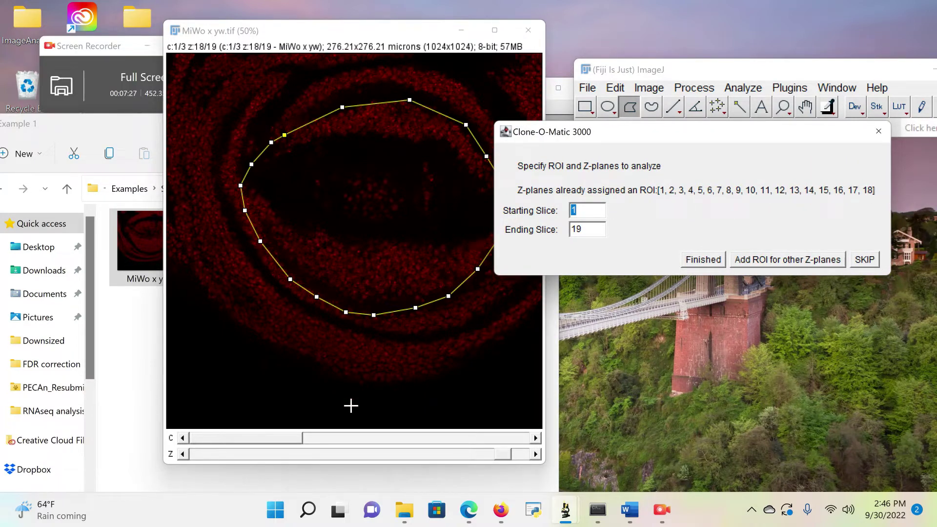
{"action": "left_click", "coordinate": [514, 454]}
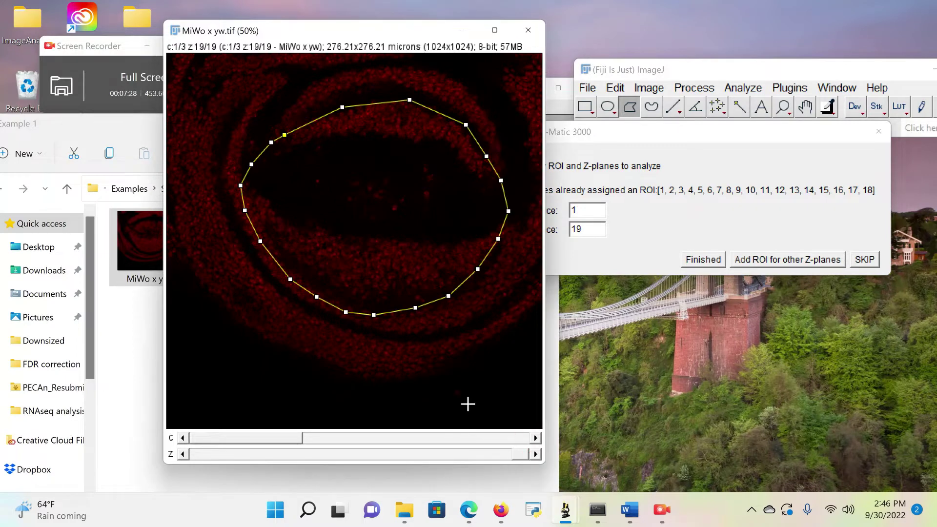
{"action": "left_click", "coordinate": [283, 141]}
{"action": "left_click", "coordinate": [321, 106]}
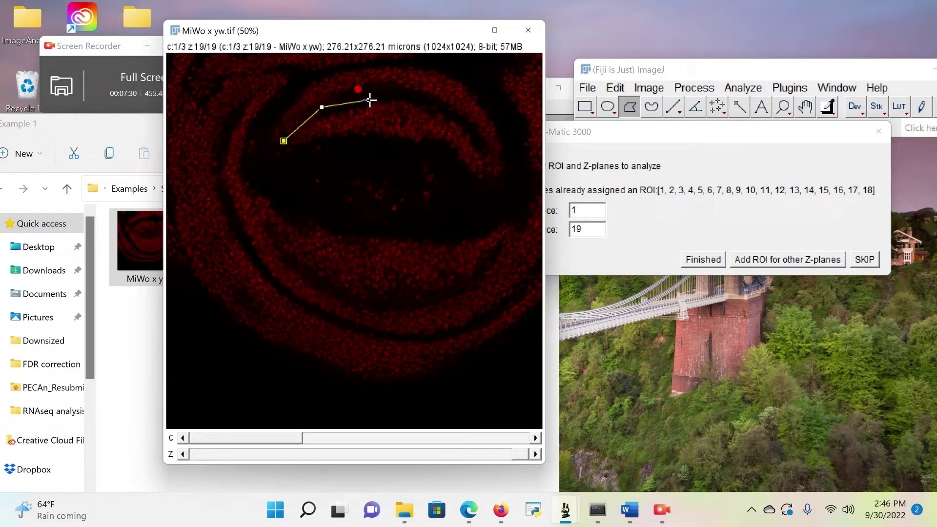
{"action": "left_click", "coordinate": [379, 98]}
{"action": "left_click", "coordinate": [414, 103]}
{"action": "left_click", "coordinate": [455, 124]}
{"action": "left_click", "coordinate": [464, 130]}
{"action": "left_click", "coordinate": [476, 147]}
{"action": "left_click", "coordinate": [496, 190]}
{"action": "left_click", "coordinate": [499, 237]}
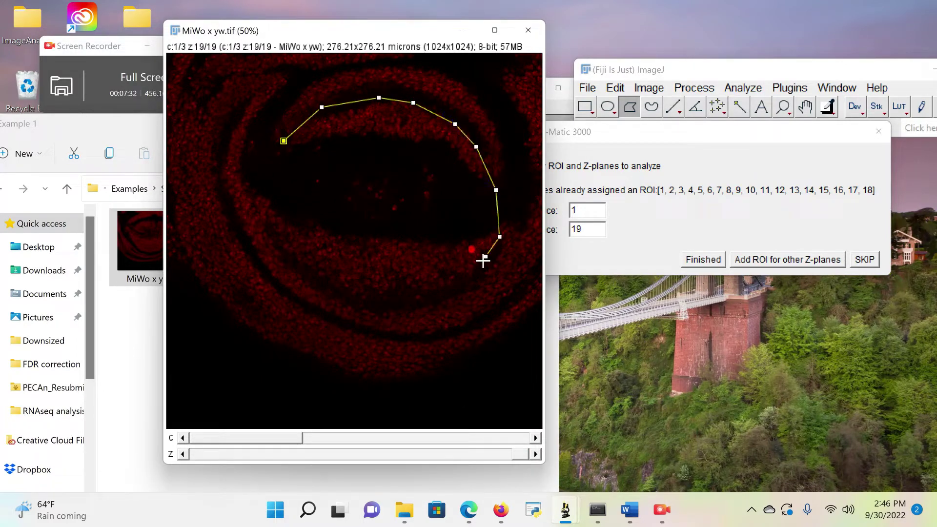
{"action": "left_click", "coordinate": [474, 270]}
{"action": "left_click", "coordinate": [434, 291]}
{"action": "left_click", "coordinate": [398, 294]}
{"action": "left_click", "coordinate": [367, 290]}
{"action": "left_click", "coordinate": [325, 282]}
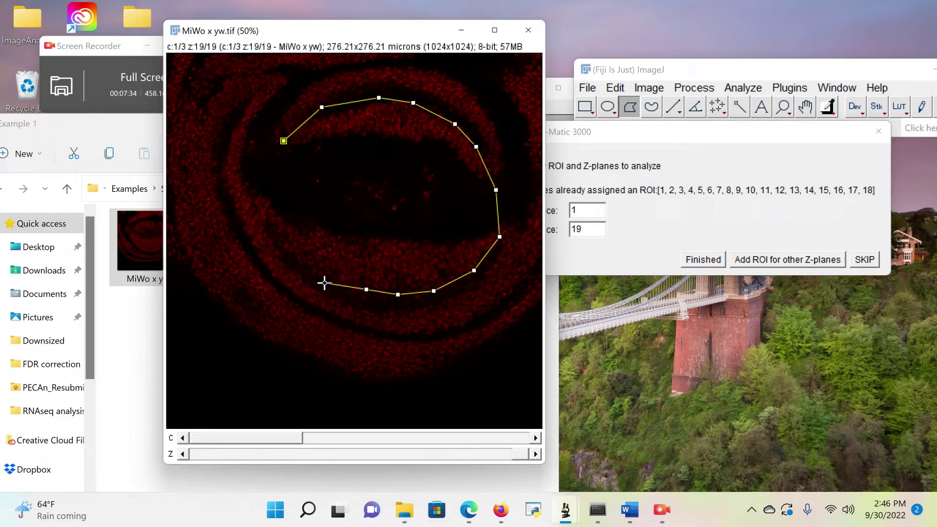
{"action": "left_click", "coordinate": [293, 272]}
{"action": "left_click", "coordinate": [272, 247]}
{"action": "left_click", "coordinate": [267, 212]}
{"action": "left_click", "coordinate": [270, 171]}
{"action": "left_click", "coordinate": [275, 156]}
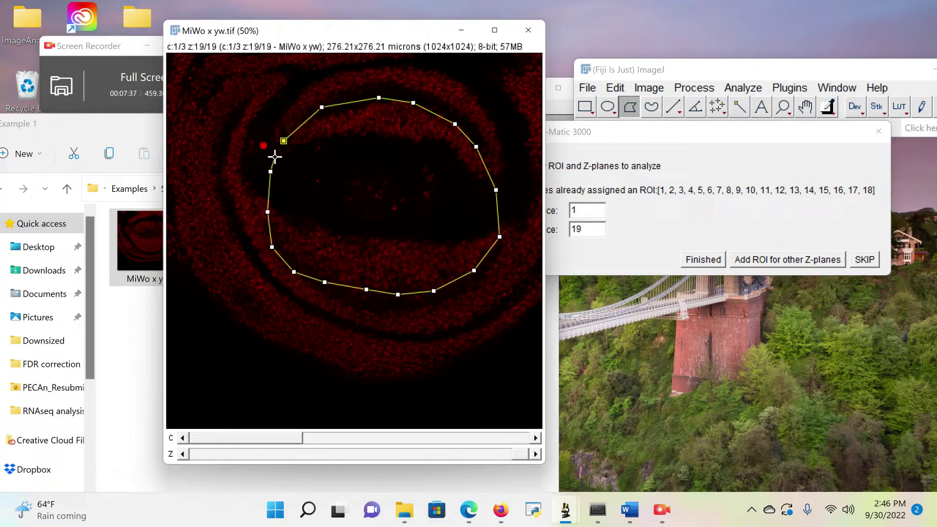
{"action": "left_click", "coordinate": [284, 141]}
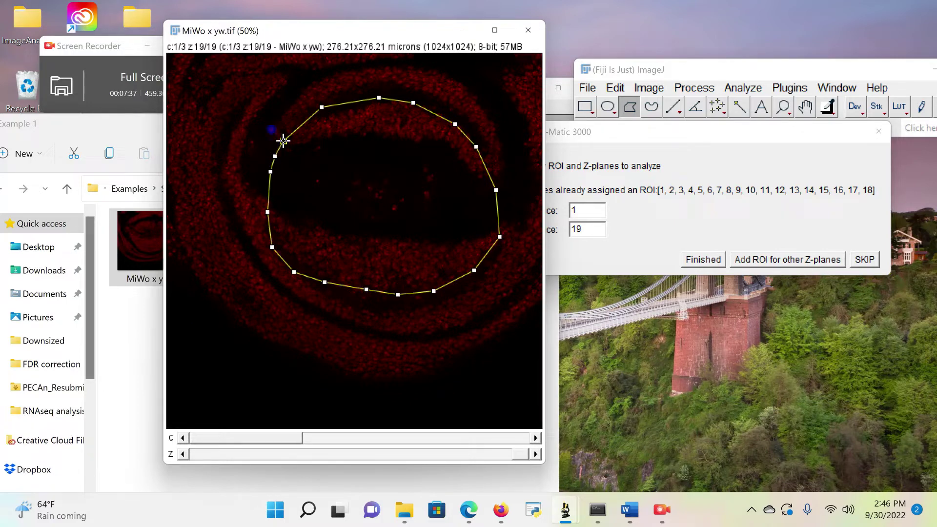
Step: Assign the new ROI to Z-plane 19 only and finish the ROI definition to start the analysis
{"action": "left_click", "coordinate": [739, 215]}
{"action": "type", "text": "1"}
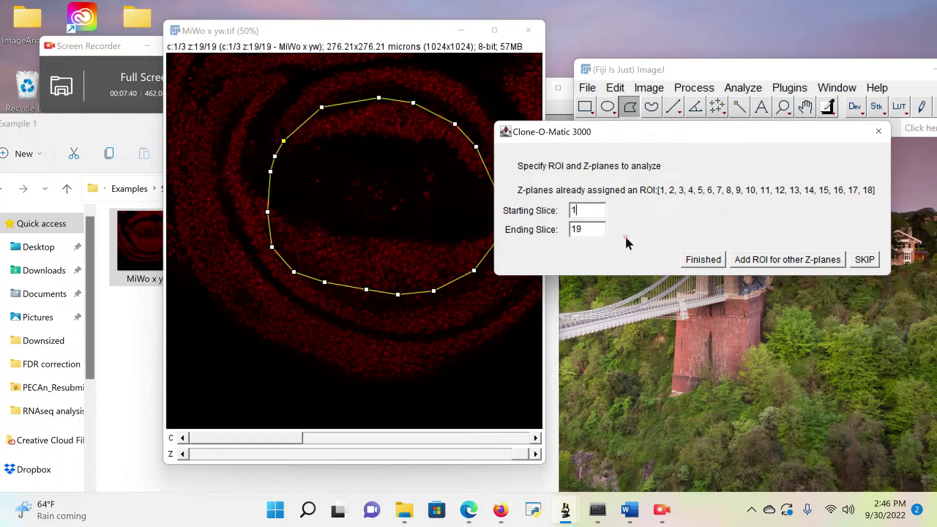
{"action": "type", "text": "9"}
{"action": "left_click", "coordinate": [703, 259]}
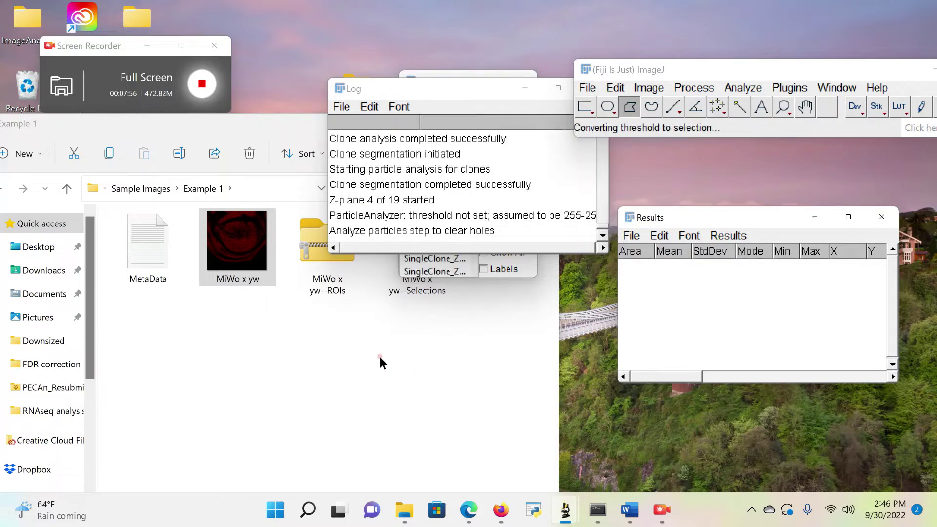
Step: Check the Sample Images folder for the processed results folder, and reopen the Example 1 folder
{"action": "left_click", "coordinate": [428, 370]}
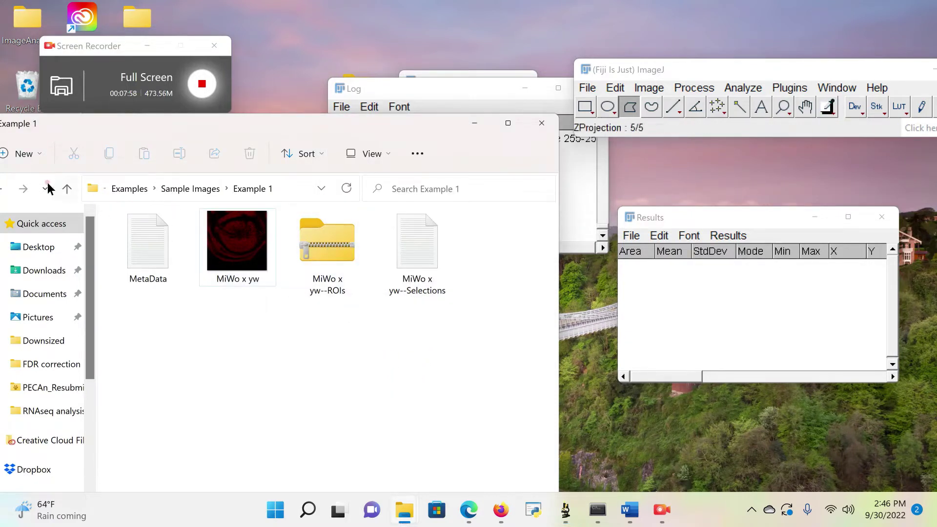
{"action": "left_click", "coordinate": [68, 189]}
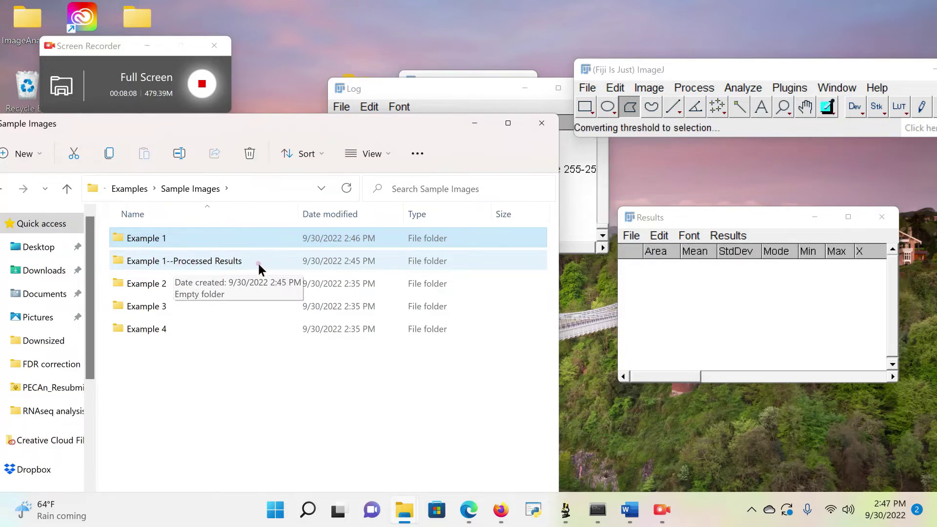
{"action": "double_click", "coordinate": [224, 239]}
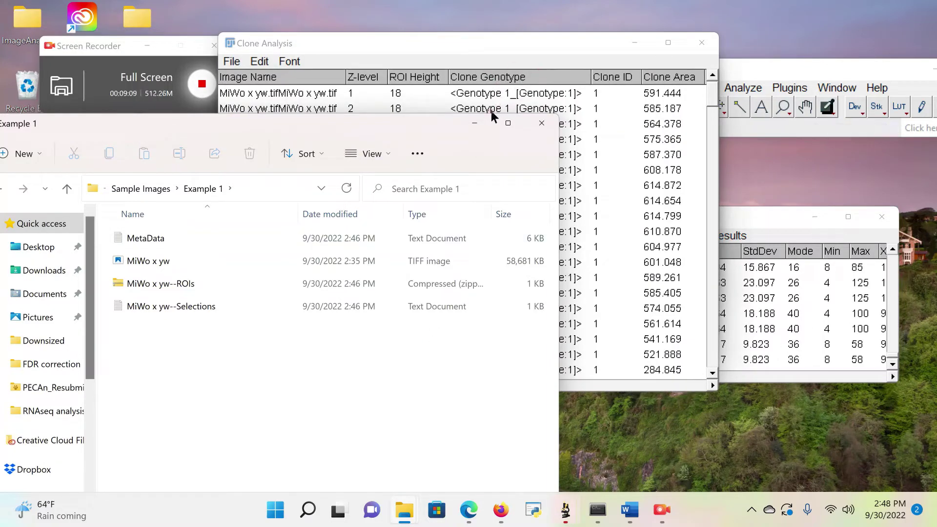
Step: Dismiss the analysis completion message and open the Example 1--Processed Results folder in File Explorer
{"action": "left_click", "coordinate": [480, 123]}
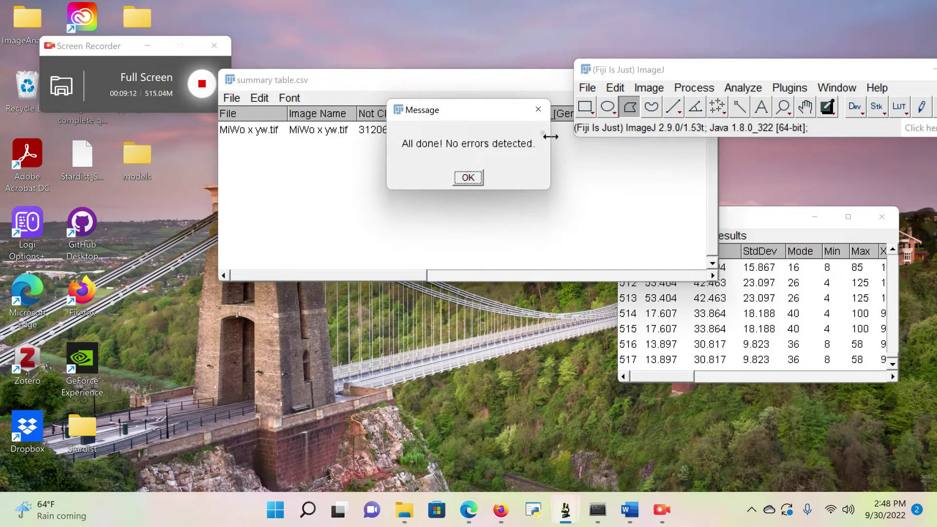
{"action": "left_click", "coordinate": [468, 178]}
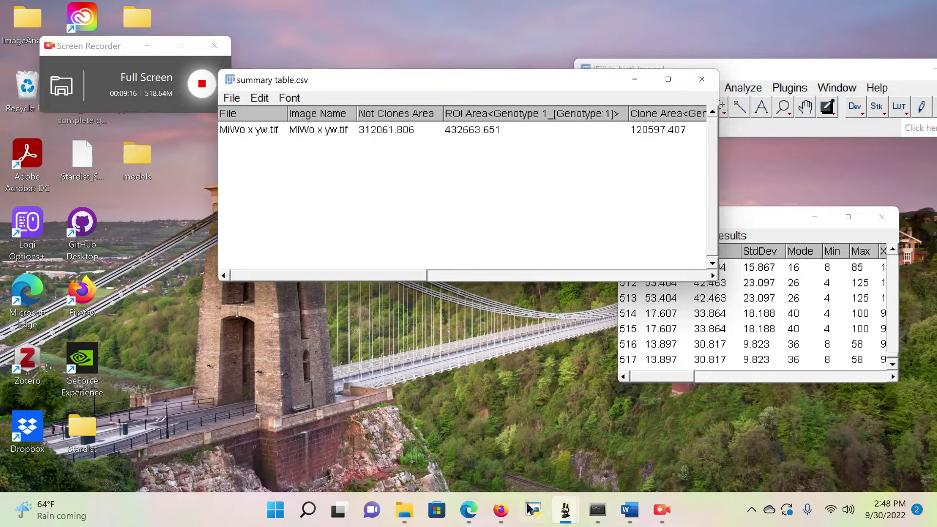
{"action": "mouse_move", "coordinate": [402, 495]}
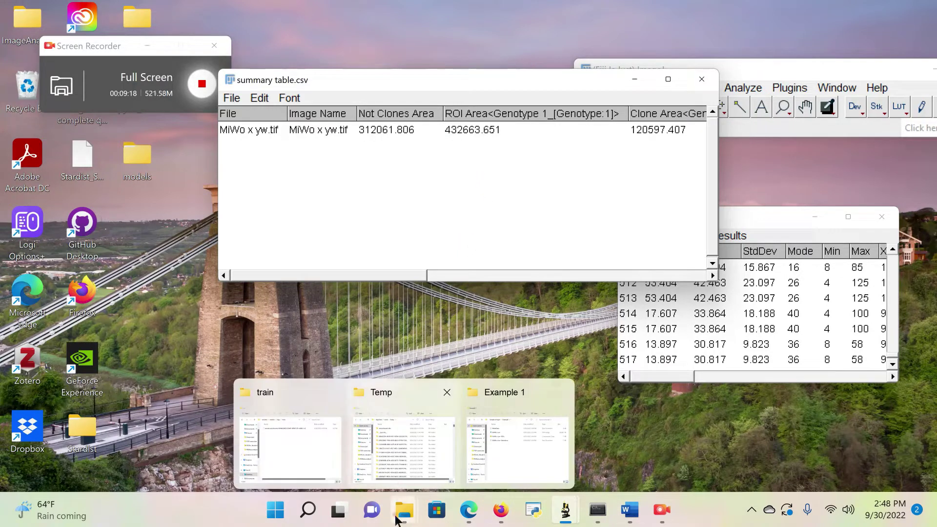
{"action": "left_click", "coordinate": [517, 444]}
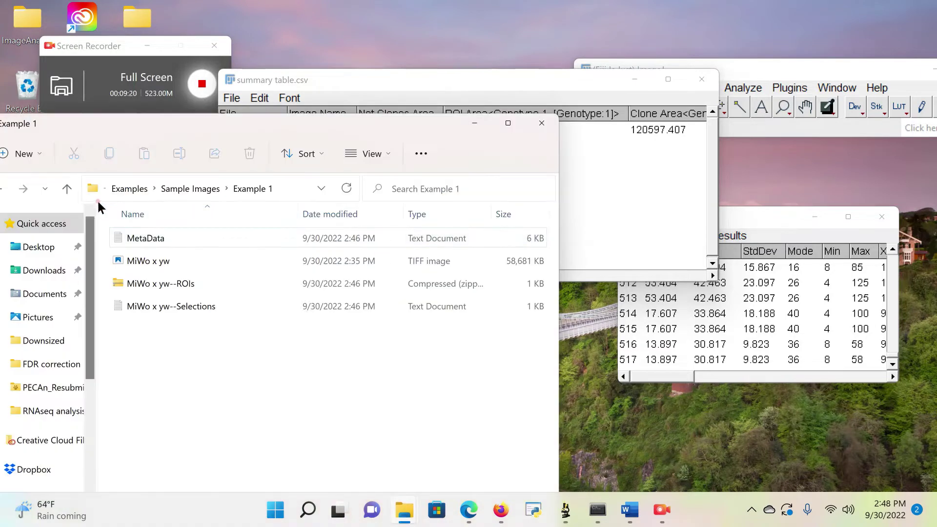
{"action": "left_click", "coordinate": [75, 189]}
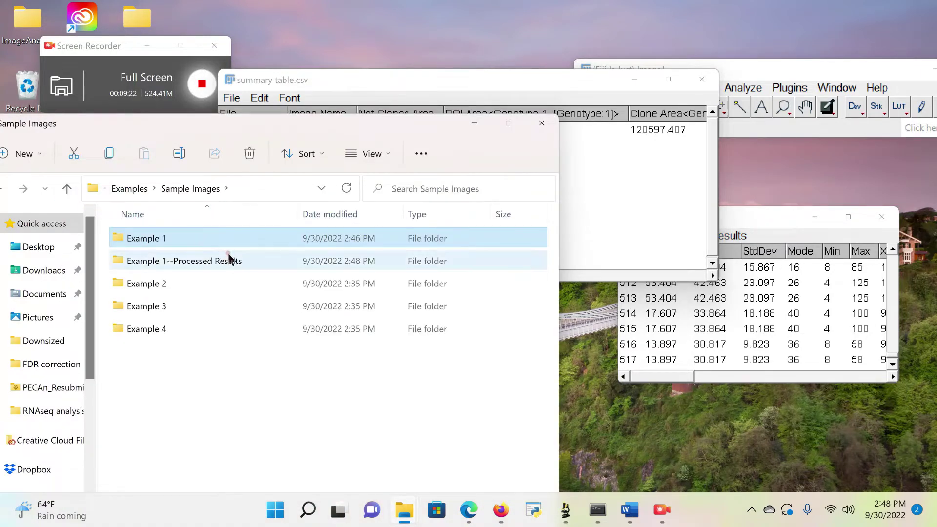
{"action": "left_click", "coordinate": [232, 261]}
{"action": "double_click", "coordinate": [232, 261]}
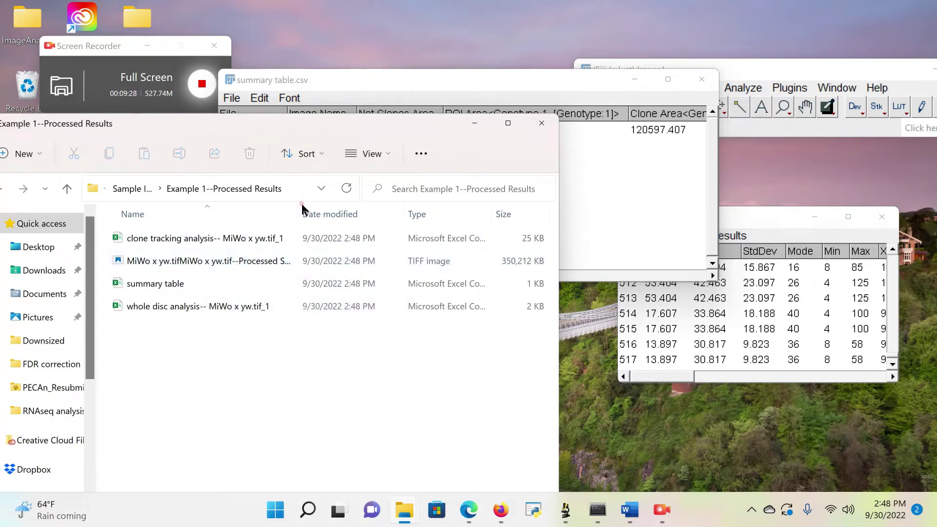
Step: Widen the file name column, open the MiWo x yw Processed Stack TIFF in Fiji and maximize its window
{"action": "left_click_drag", "start_coordinate": [300, 211], "coordinate": [420, 214]}
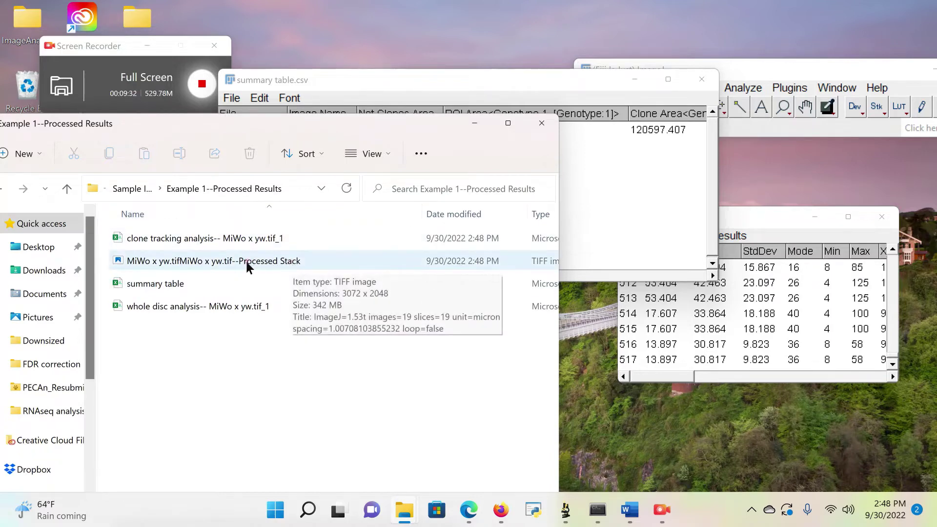
{"action": "left_click_drag", "start_coordinate": [246, 262], "coordinate": [766, 113]}
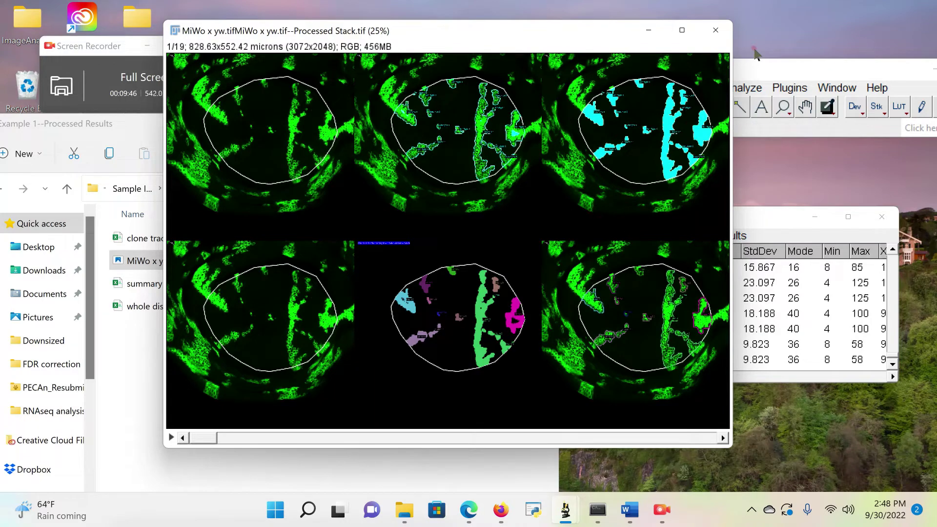
{"action": "left_click", "coordinate": [682, 30]}
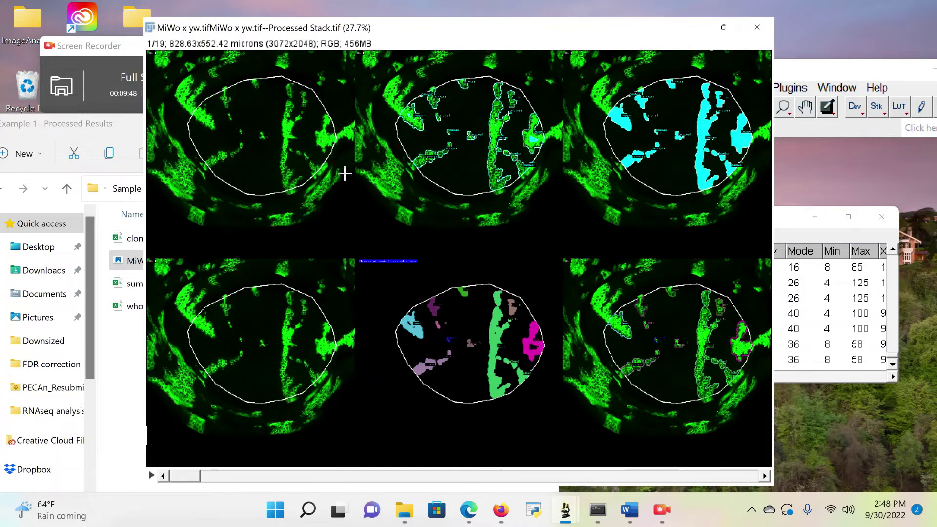
Step: Examine the Genotype 1 clone outlines inside the ROI up close on slice 3 of the processed stack
{"action": "scroll", "coordinate": [239, 162], "scroll_direction": "up", "scroll_amount": 2}
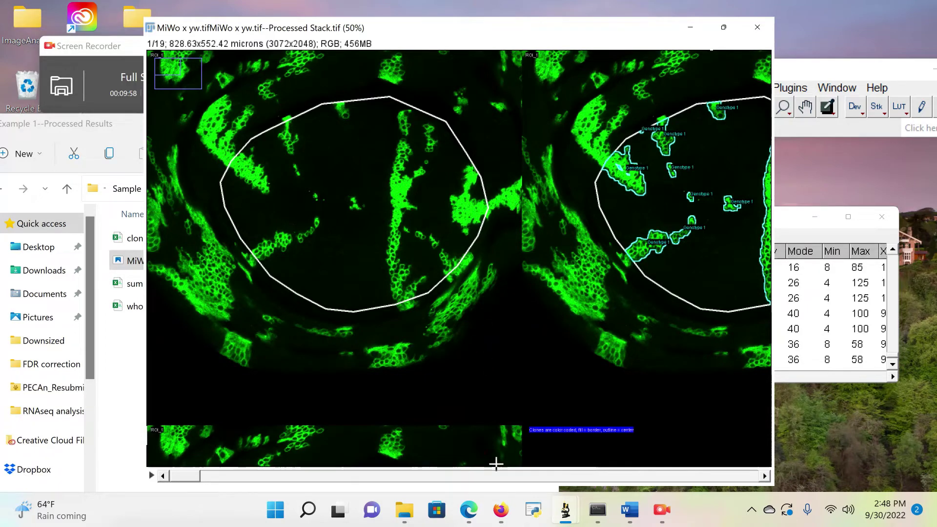
{"action": "left_click_drag", "start_coordinate": [175, 474], "coordinate": [247, 449]}
{"action": "key", "text": "minus"}
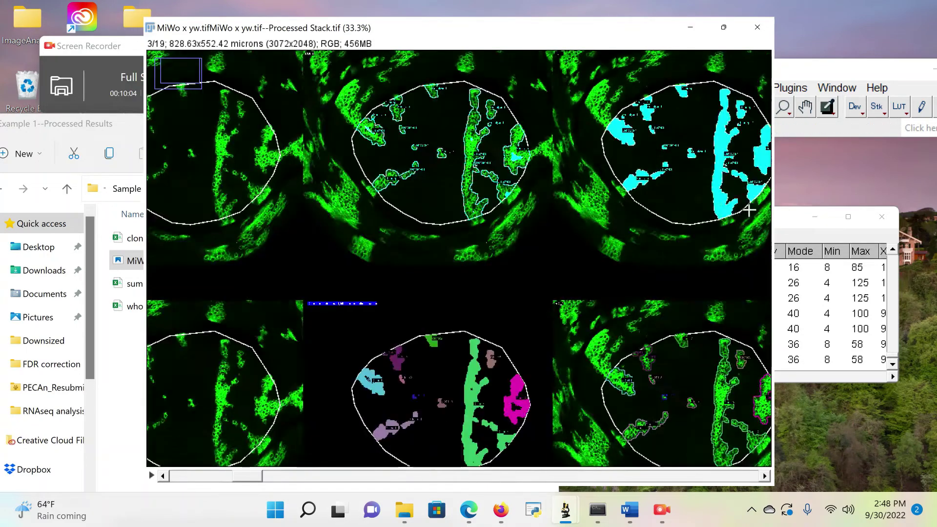
{"action": "key", "text": "plus"}
{"action": "key", "text": "plus"}
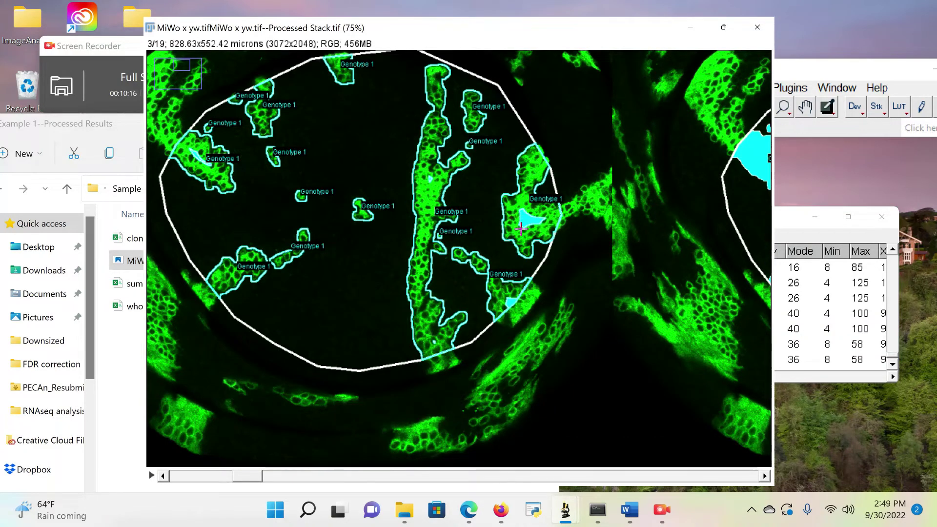
{"action": "key", "text": "plus"}
{"action": "key", "text": "plus"}
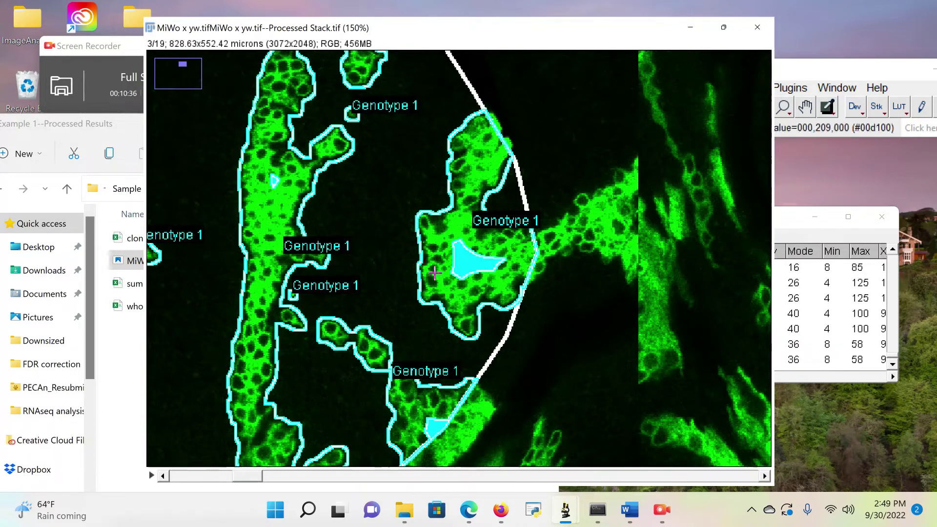
{"action": "key", "text": "minus"}
{"action": "key", "text": "minus"}
{"action": "key", "text": "minus"}
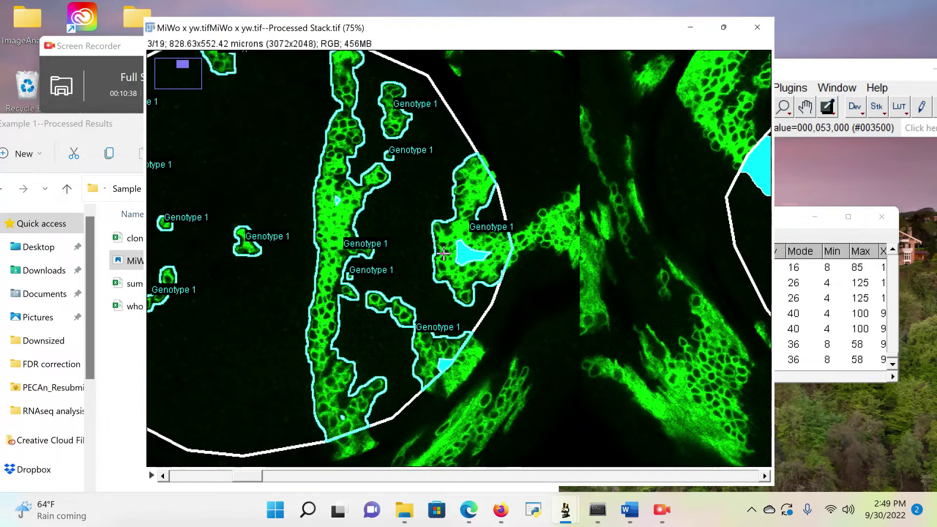
{"action": "key", "text": "plus"}
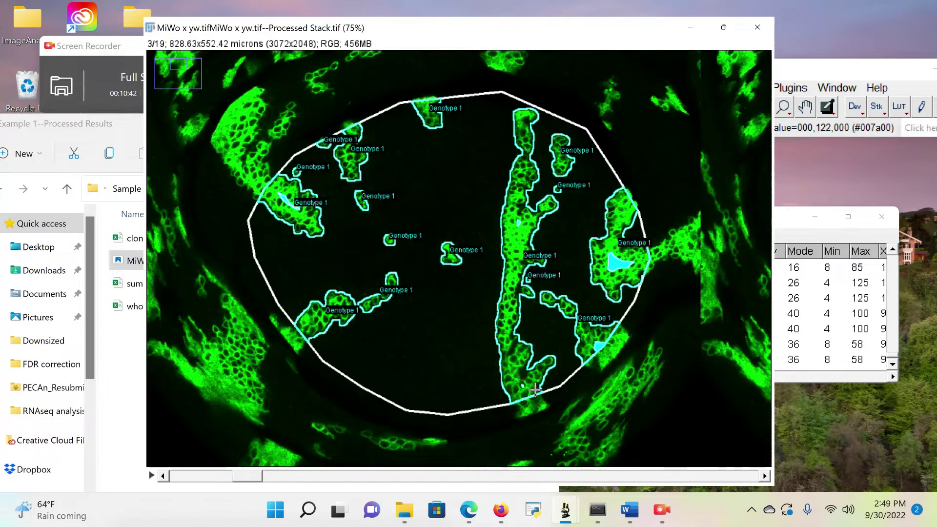
Step: Compare the outlined and filled Genotype 1 clone segmentations on slices 10 and 6 of the processed stack
{"action": "left_click_drag", "start_coordinate": [254, 479], "coordinate": [622, 476]}
{"action": "scroll", "coordinate": [471, 435], "scroll_direction": "up", "scroll_amount": 5}
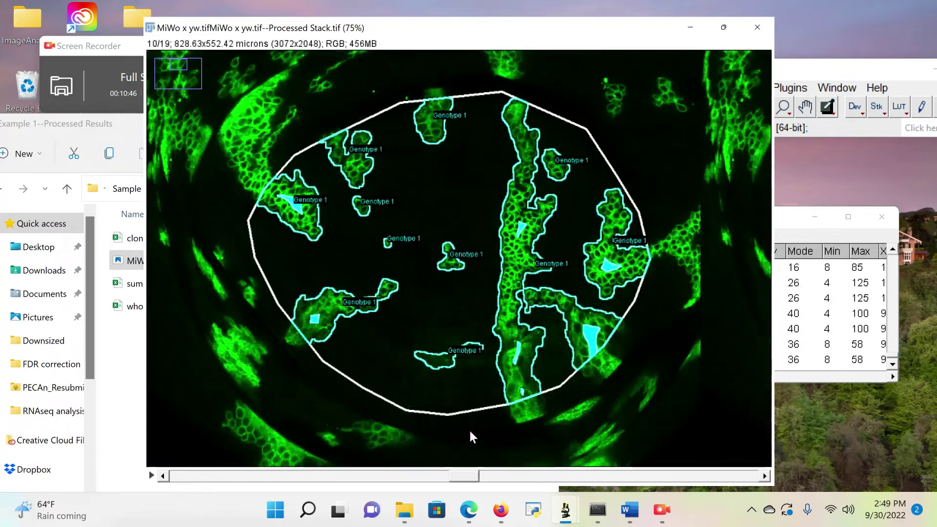
{"action": "key", "text": "minus"}
{"action": "key", "text": "plus"}
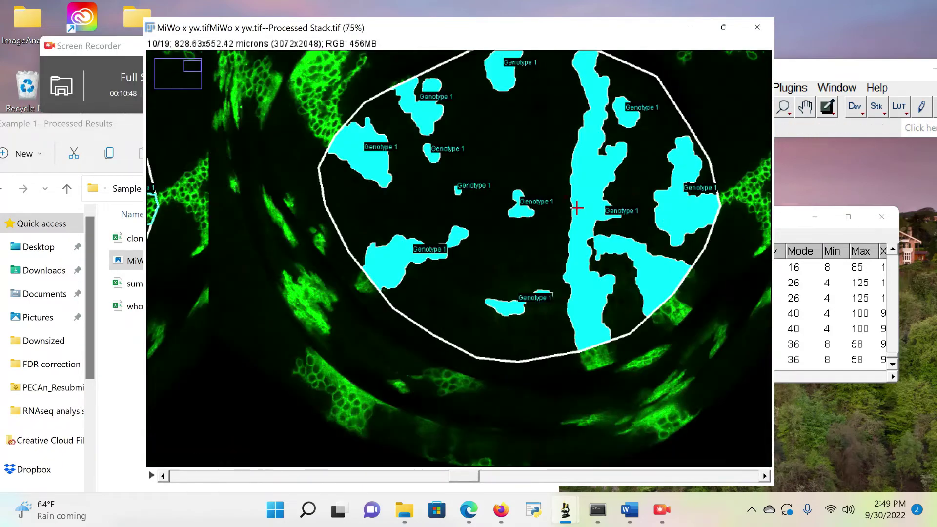
{"action": "key", "text": "plus"}
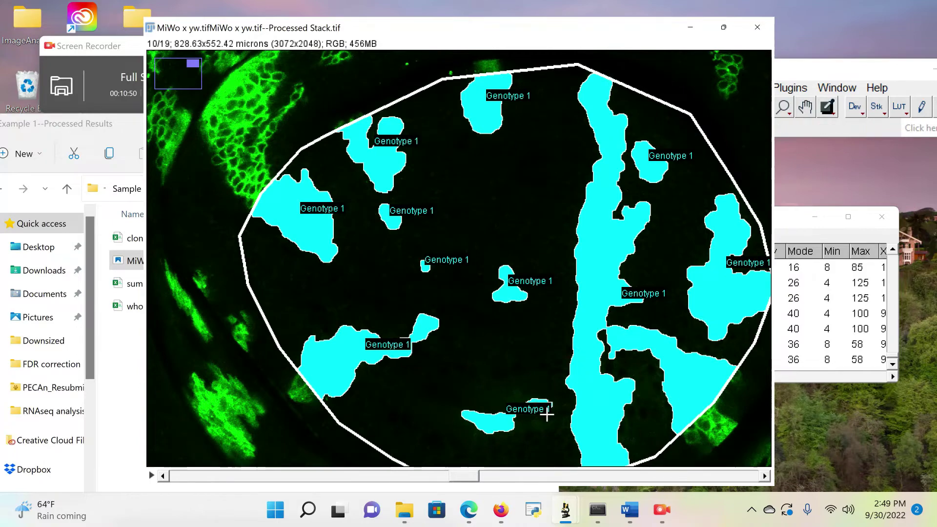
{"action": "left_click_drag", "start_coordinate": [466, 474], "coordinate": [347, 474]}
{"action": "key", "text": "minus"}
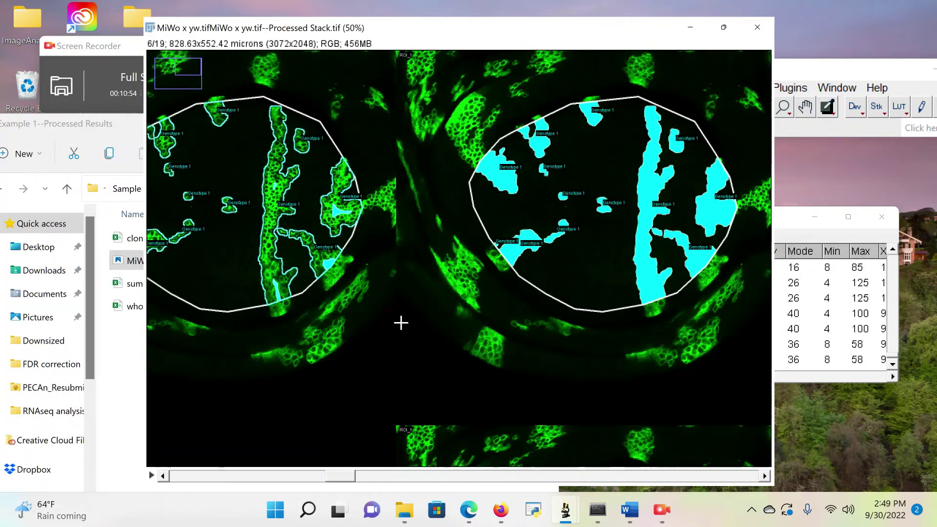
Step: Examine the colour-coded, numbered clones inside the ROI up close on slice 6 of the processed stack
{"action": "key", "text": "minus"}
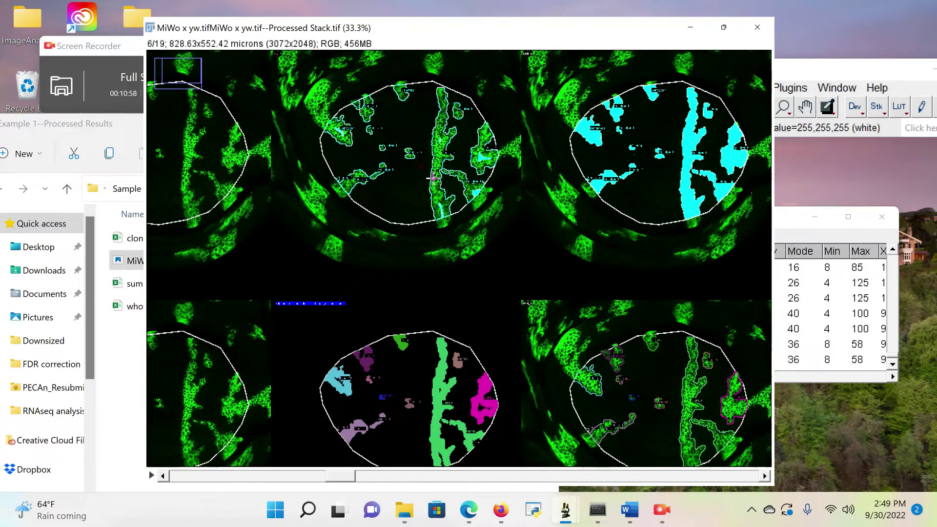
{"action": "key", "text": "minus"}
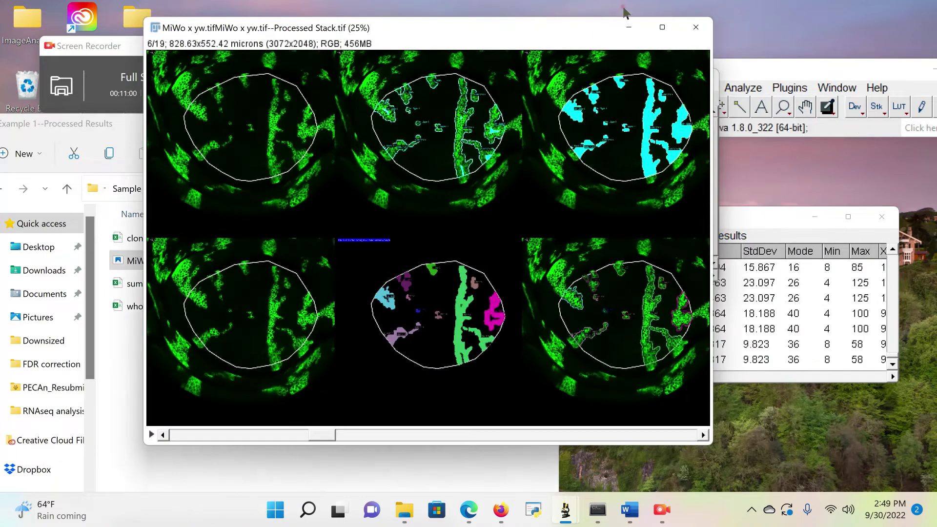
{"action": "key", "text": "plus"}
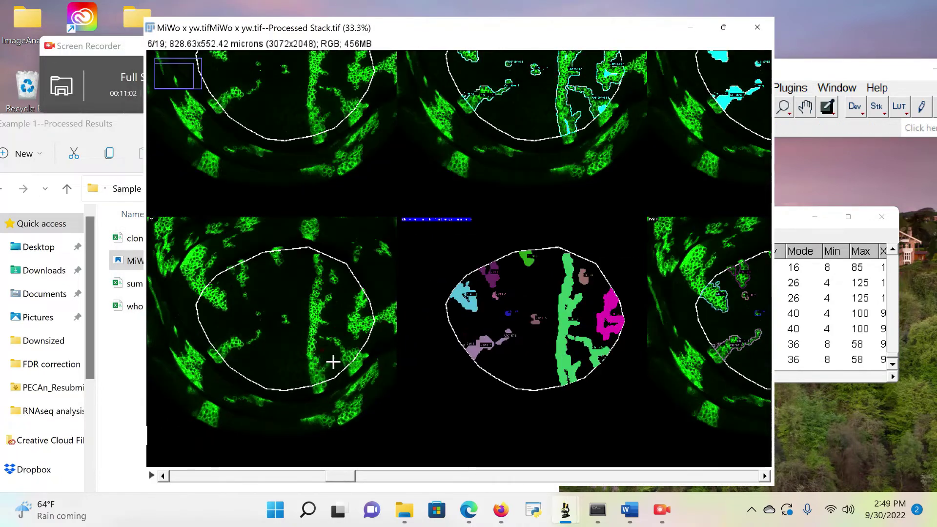
{"action": "key", "text": "plus"}
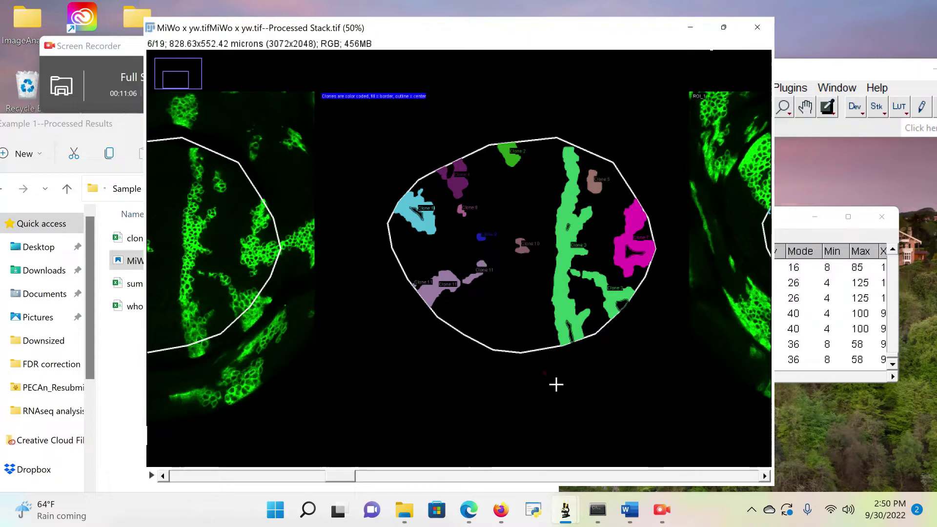
{"action": "key", "text": "plus"}
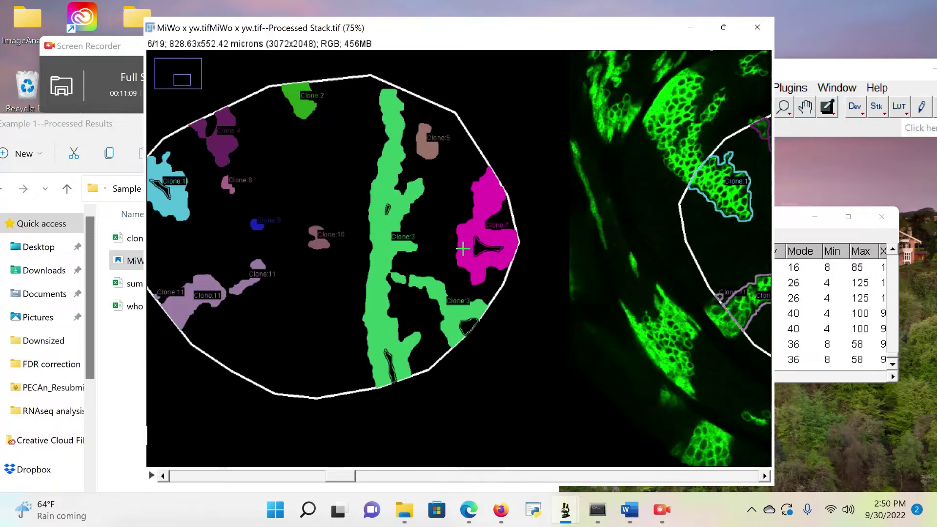
{"action": "key", "text": "minus"}
{"action": "key", "text": "minus"}
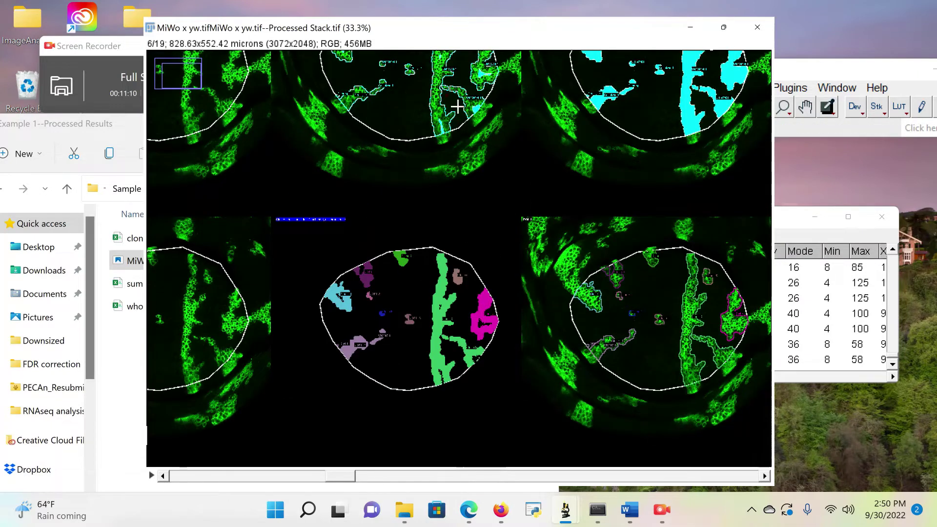
{"action": "key", "text": "plus"}
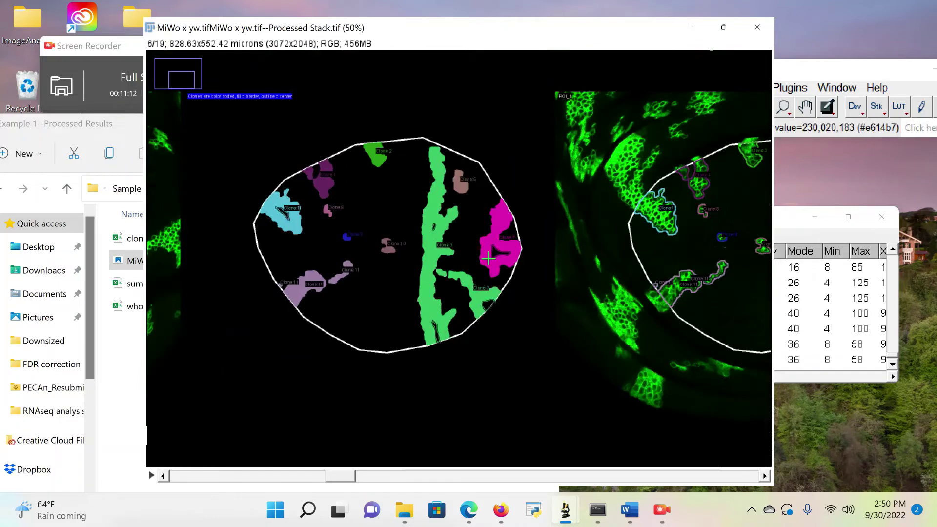
{"action": "key", "text": "plus"}
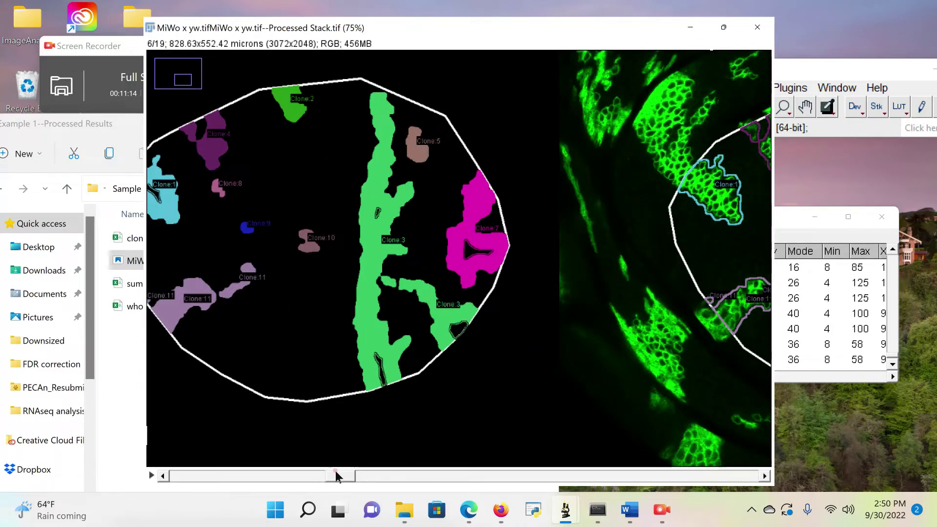
Step: Move through the slices to slice 7 and examine the numbered clone outlines over the GFP signal up close
{"action": "mouse_move", "coordinate": [335, 470]}
{"action": "left_mouse_down"}
{"action": "mouse_move", "coordinate": [780, 452]}
{"action": "mouse_move", "coordinate": [265, 468]}
{"action": "mouse_move", "coordinate": [565, 461]}
{"action": "mouse_move", "coordinate": [658, 452]}
{"action": "mouse_move", "coordinate": [405, 459]}
{"action": "mouse_move", "coordinate": [818, 439]}
{"action": "left_mouse_up"}
{"action": "mouse_move", "coordinate": [340, 475]}
{"action": "left_mouse_down"}
{"action": "mouse_move", "coordinate": [210, 476]}
{"action": "mouse_move", "coordinate": [498, 473]}
{"action": "mouse_move", "coordinate": [291, 473]}
{"action": "mouse_move", "coordinate": [487, 450]}
{"action": "mouse_move", "coordinate": [722, 441]}
{"action": "mouse_move", "coordinate": [364, 455]}
{"action": "left_mouse_up"}
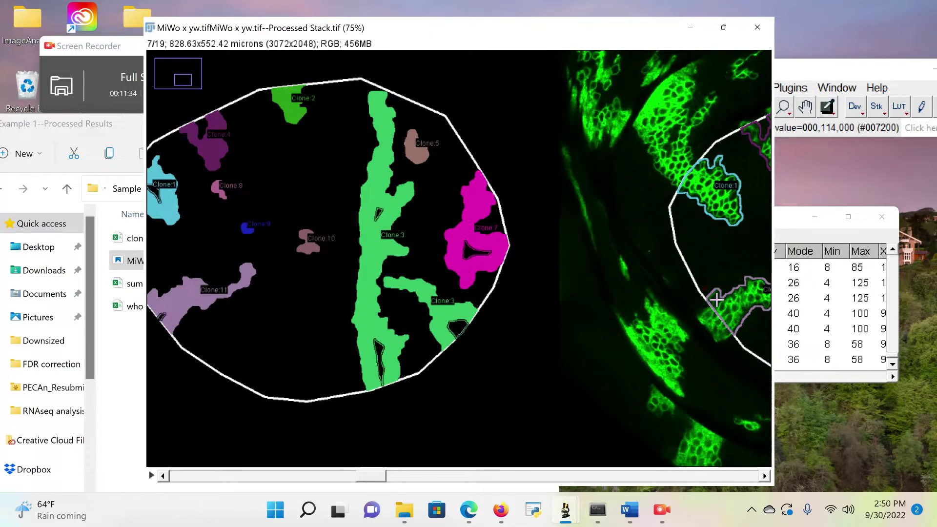
{"action": "key", "text": "minus"}
{"action": "key", "text": "plus"}
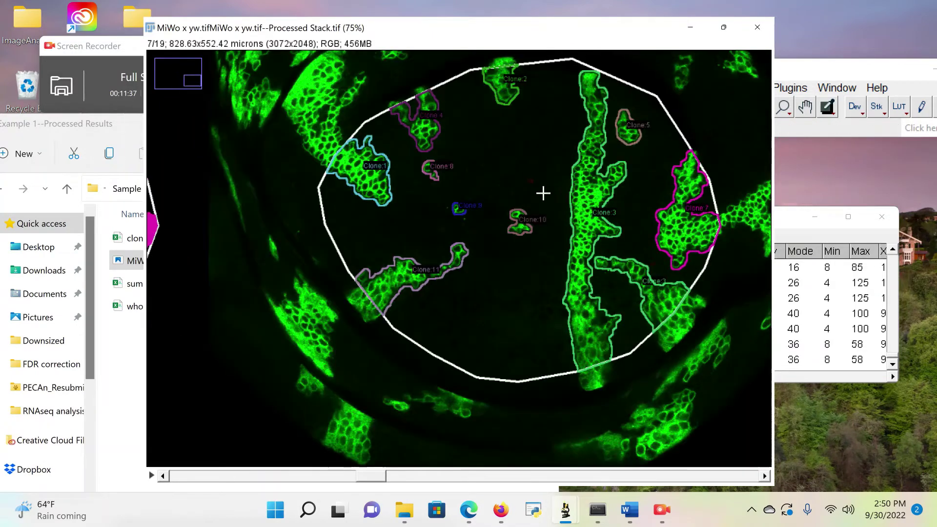
{"action": "key", "text": "plus"}
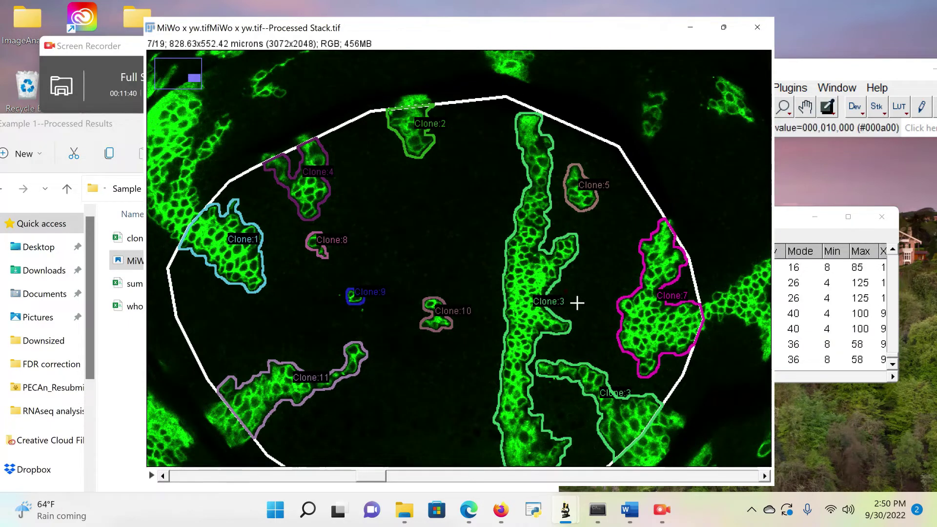
{"action": "key", "text": "minus"}
{"action": "key", "text": "minus"}
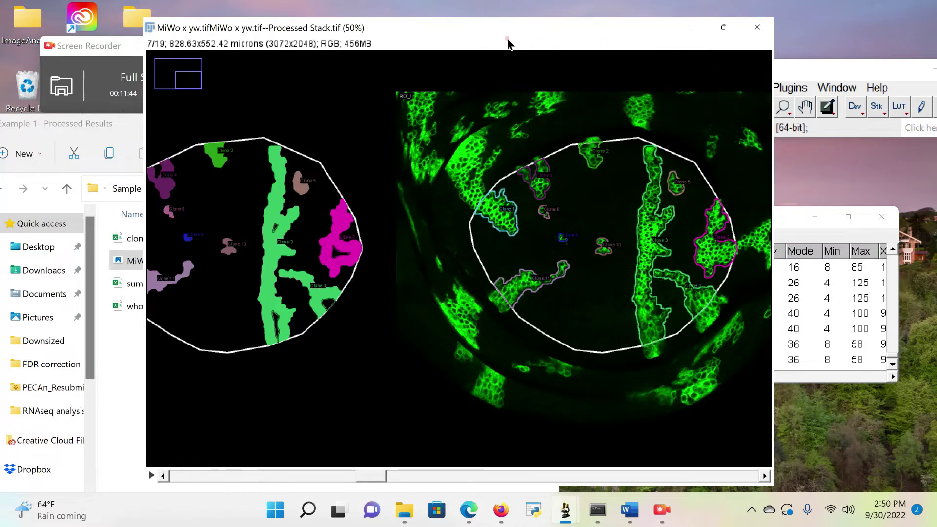
Step: Move the processed stack window aside, shrink its view, and open the whole disc analysis file from the results folder in Excel
{"action": "left_click_drag", "start_coordinate": [507, 34], "coordinate": [710, 99]}
{"action": "left_click", "coordinate": [193, 346]}
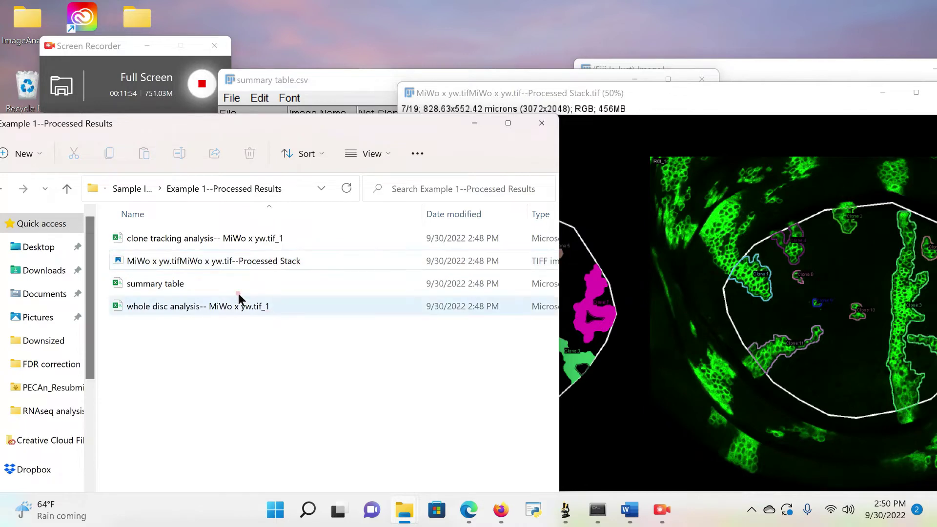
{"action": "key", "text": "minus"}
{"action": "key", "text": "minus"}
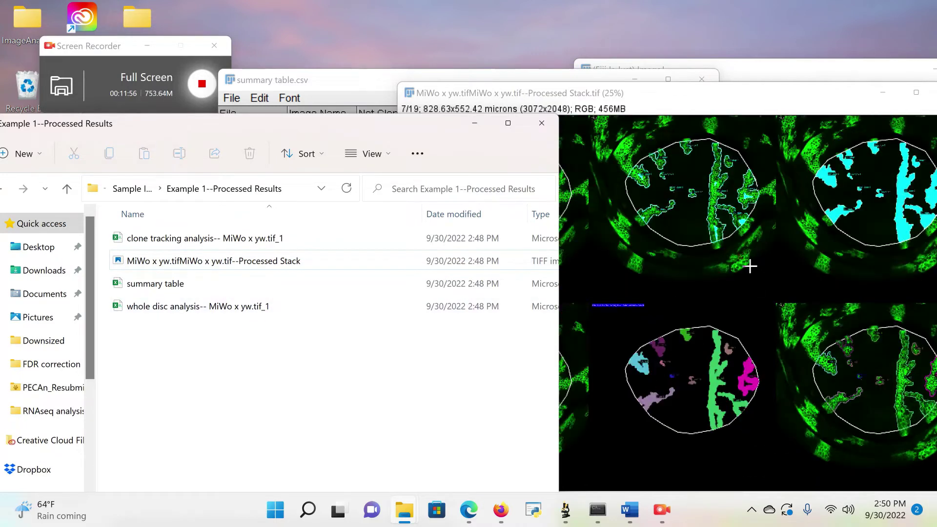
{"action": "key", "text": "minus"}
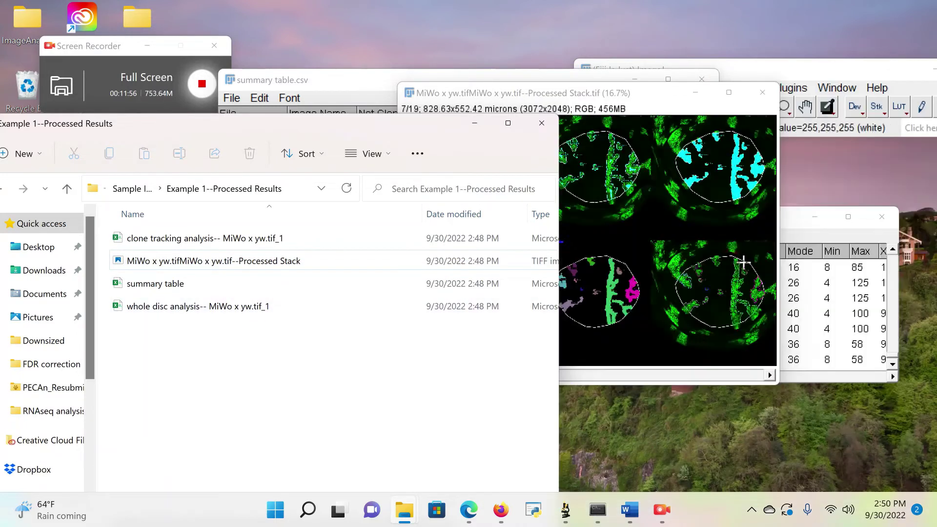
{"action": "double_click", "coordinate": [198, 309]}
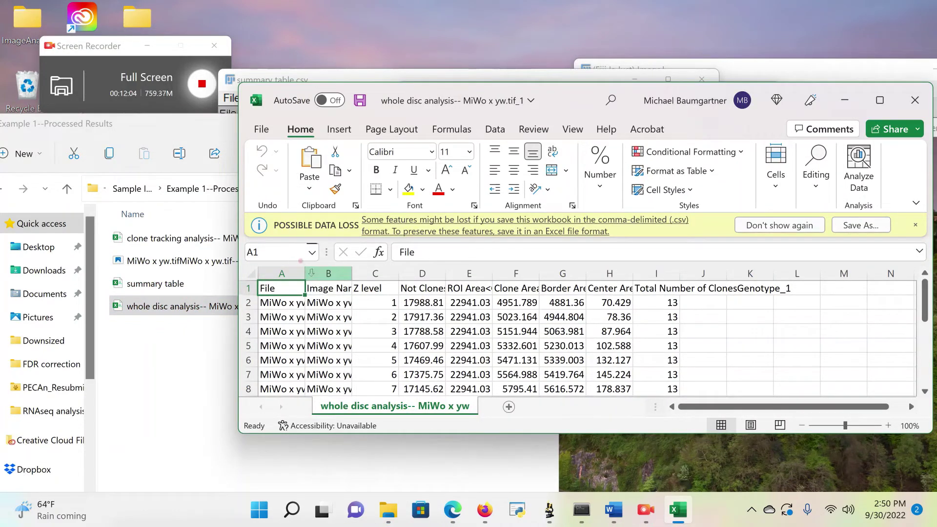
Step: Widen the File and Not Clones Area columns to read the per-slice measurements, then close the workbook without saving
{"action": "left_click_drag", "start_coordinate": [306, 276], "coordinate": [408, 277]}
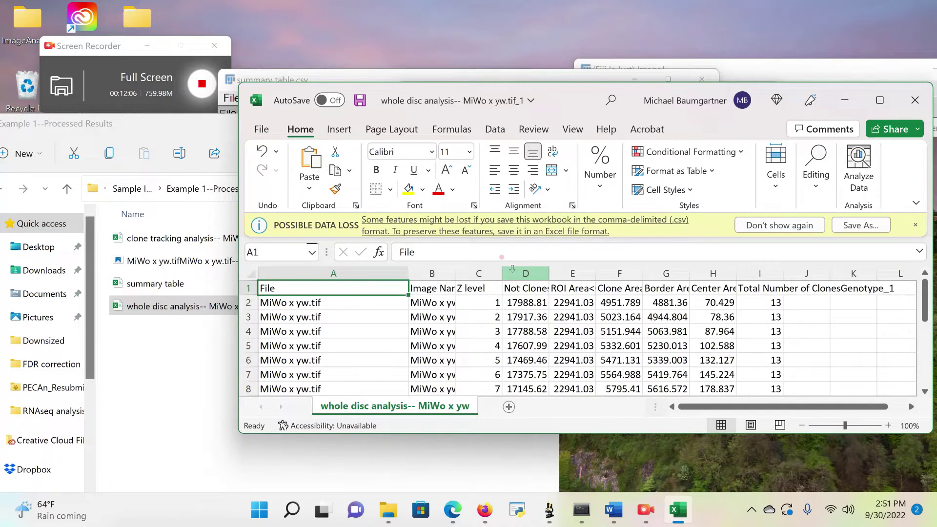
{"action": "left_click", "coordinate": [501, 274]}
{"action": "left_click_drag", "start_coordinate": [501, 274], "coordinate": [617, 273]}
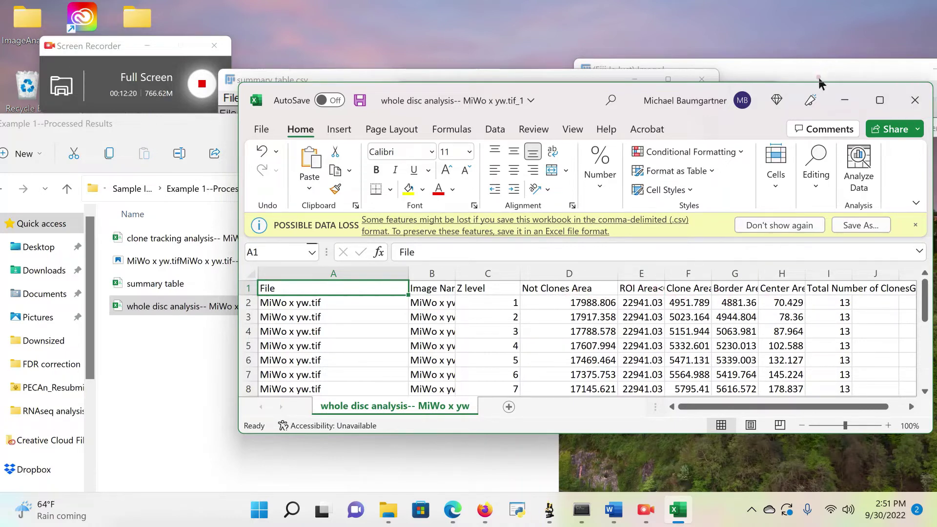
{"action": "left_click", "coordinate": [906, 101]}
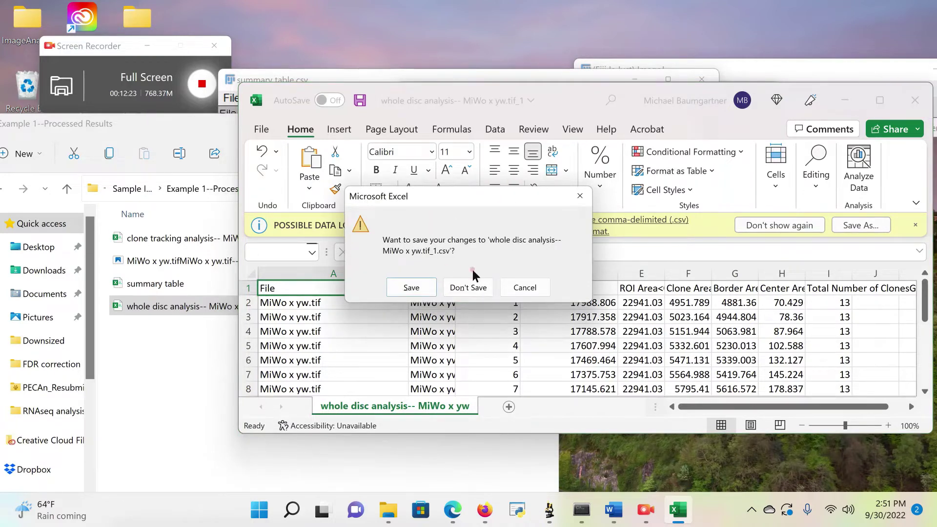
{"action": "left_click", "coordinate": [470, 286]}
Step: Close the processed stack and start PECAn 1.4 with discrete foci analysis enabled alongside clone analysis in scaled units
{"action": "left_click_drag", "start_coordinate": [510, 93], "coordinate": [568, 145]}
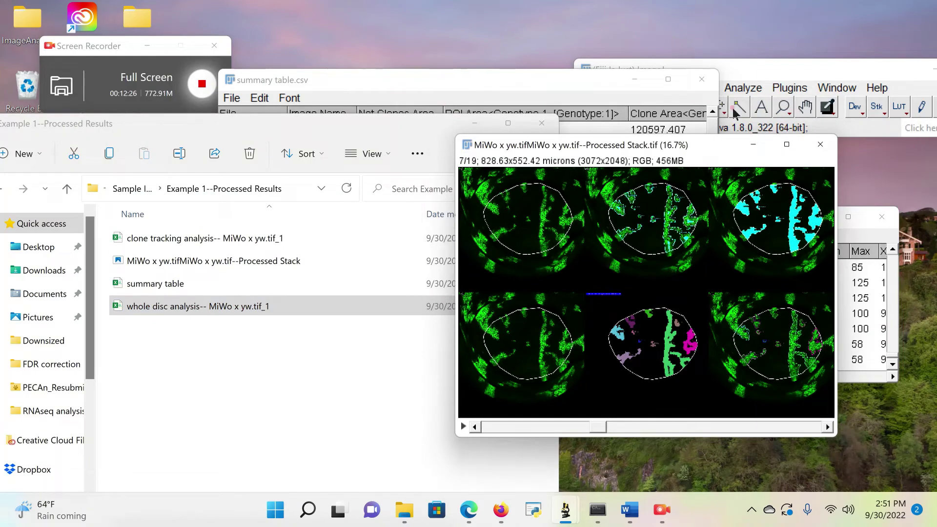
{"action": "left_click", "coordinate": [823, 146]}
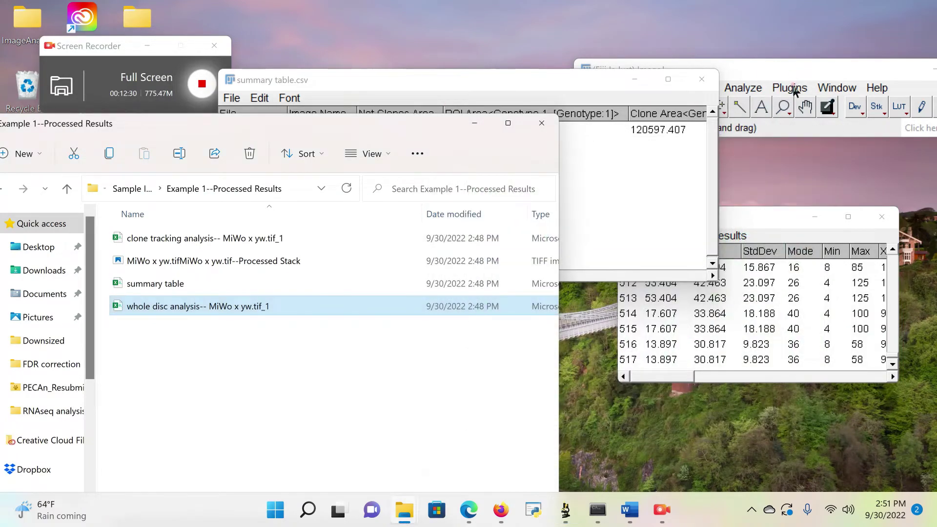
{"action": "left_click", "coordinate": [791, 89]}
{"action": "left_click", "coordinate": [723, 483]}
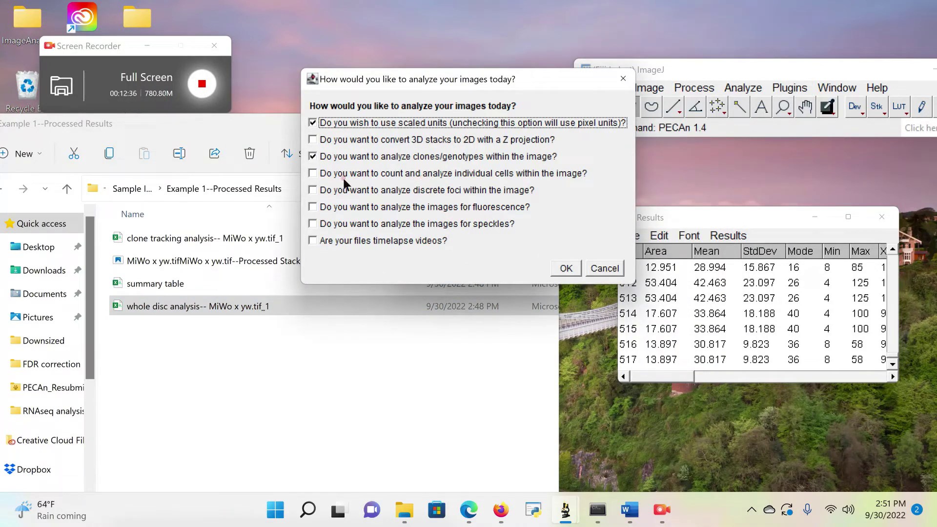
{"action": "left_click", "coordinate": [314, 190]}
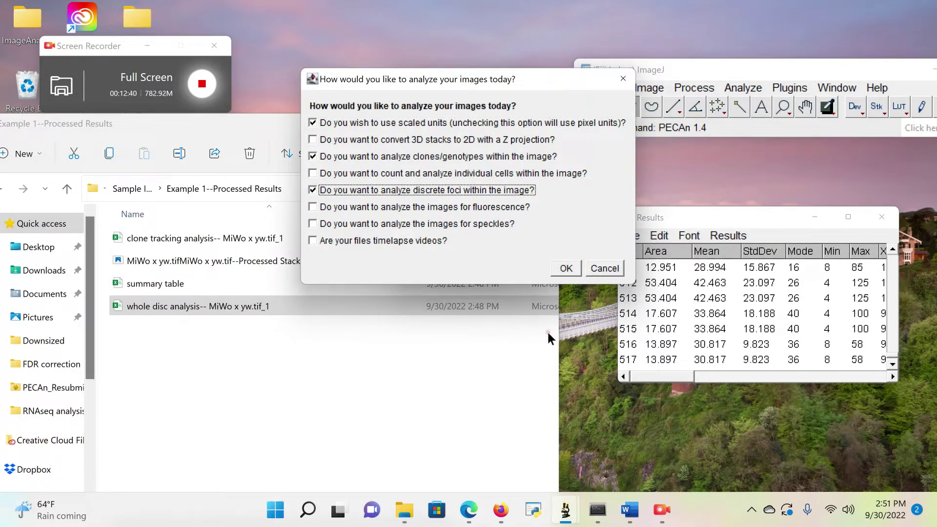
{"action": "left_click", "coordinate": [567, 269]}
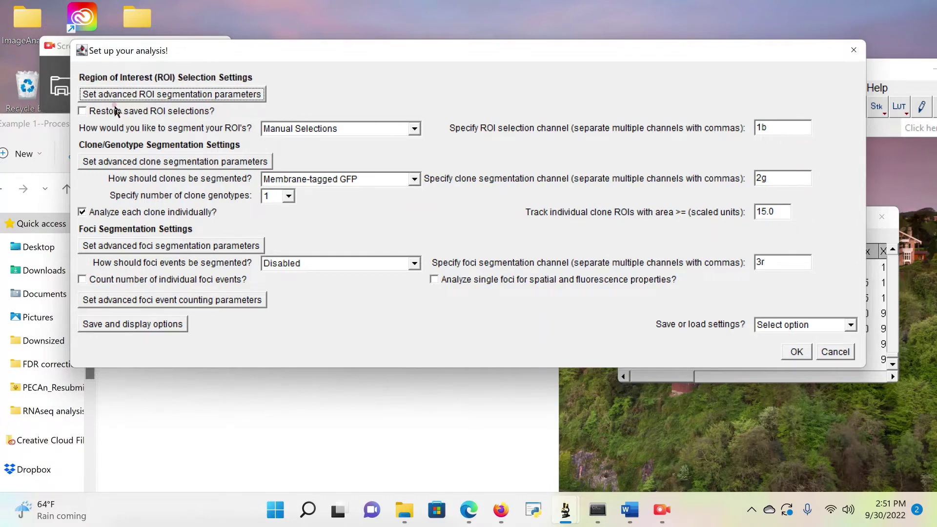
Step: Enable restoring saved ROI selections, set foci segmentation to Default on channel 3r, and enable counting individual foci events
{"action": "left_click", "coordinate": [86, 113]}
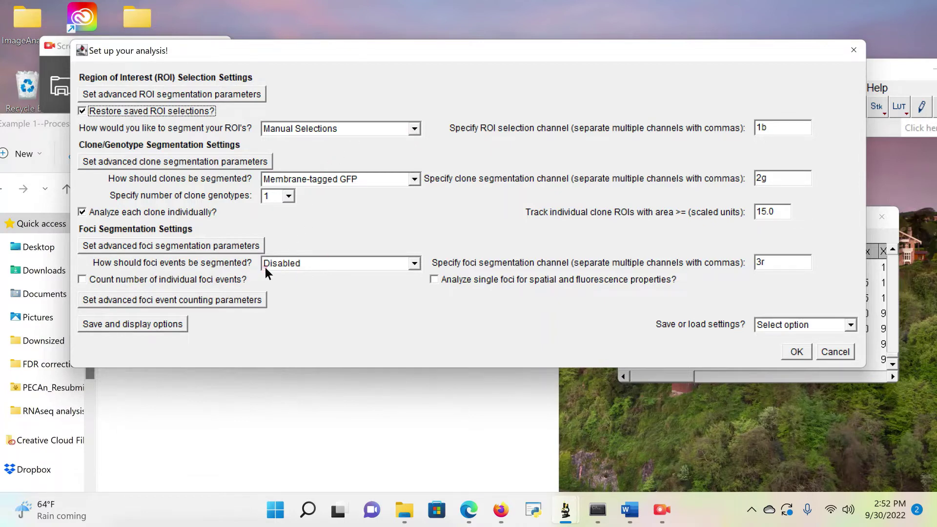
{"action": "left_click", "coordinate": [307, 262]}
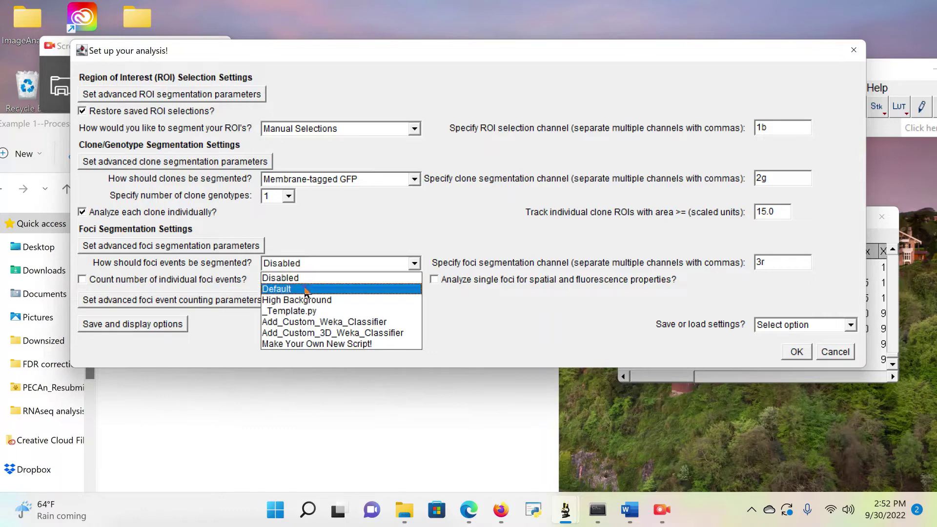
{"action": "left_click", "coordinate": [305, 289]}
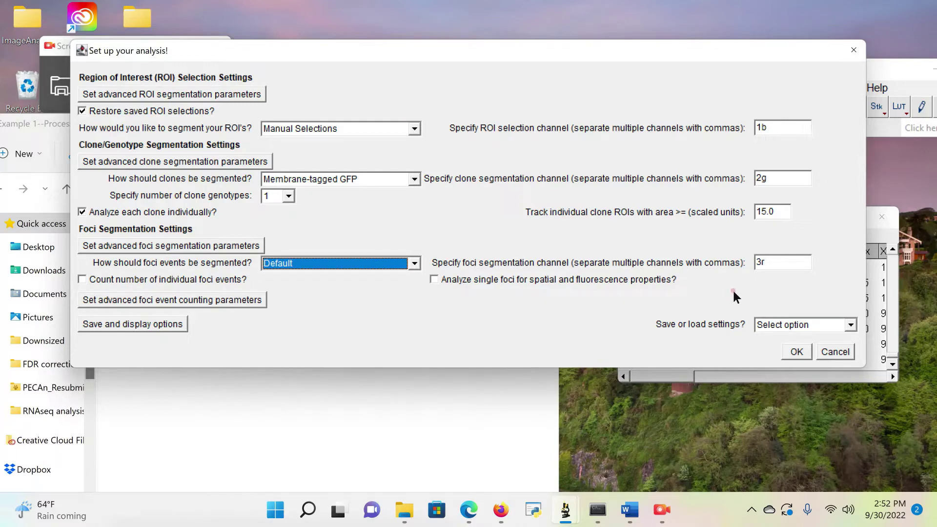
{"action": "double_click", "coordinate": [770, 263]}
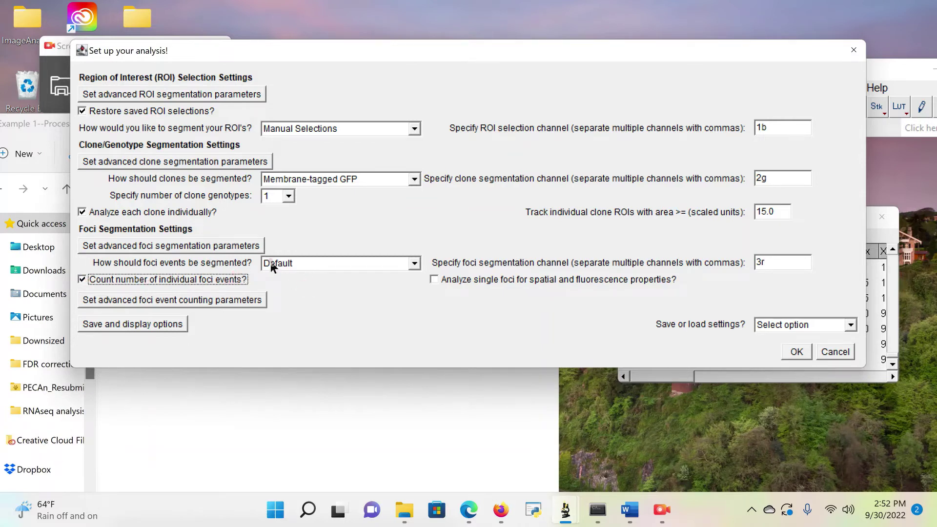
Step: Accept the analysis setup and run it on the Example 1 folder in Sample Images
{"action": "left_click", "coordinate": [797, 352]}
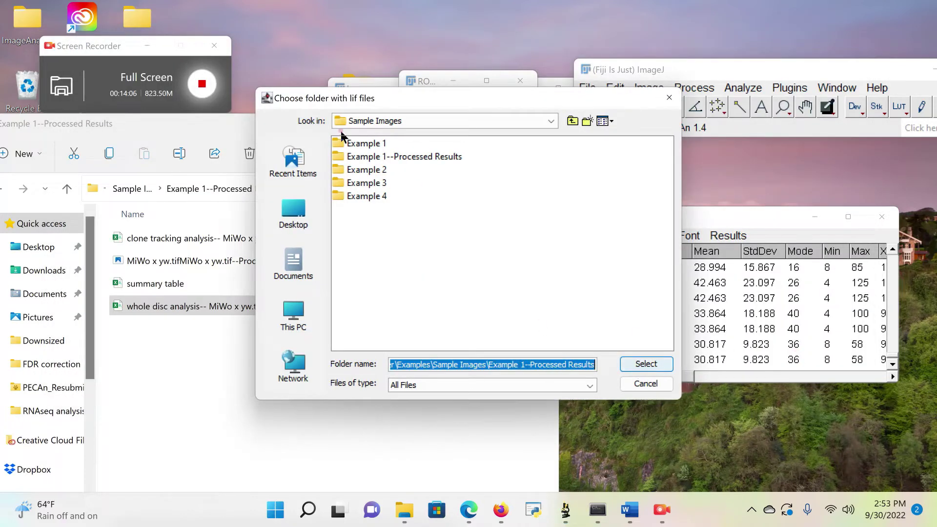
{"action": "left_click", "coordinate": [372, 146]}
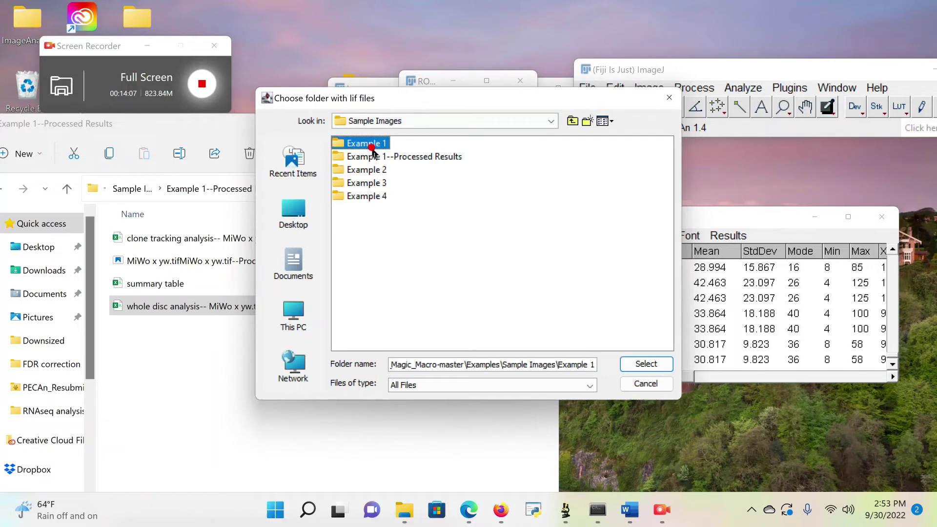
{"action": "left_click", "coordinate": [669, 364]}
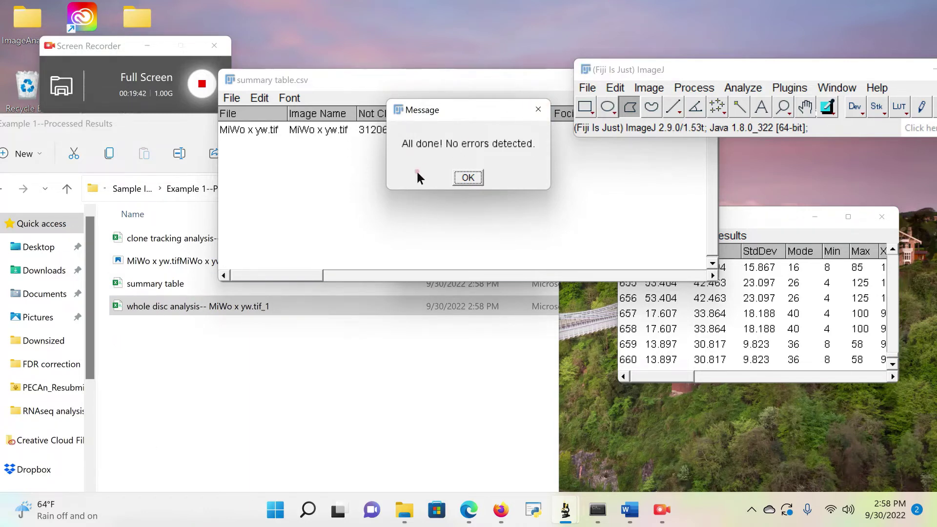
Step: Dismiss the analysis completion message, open the new MiWo x yw Processed Stack TIFF in Fiji and maximize its window
{"action": "left_click", "coordinate": [461, 181]}
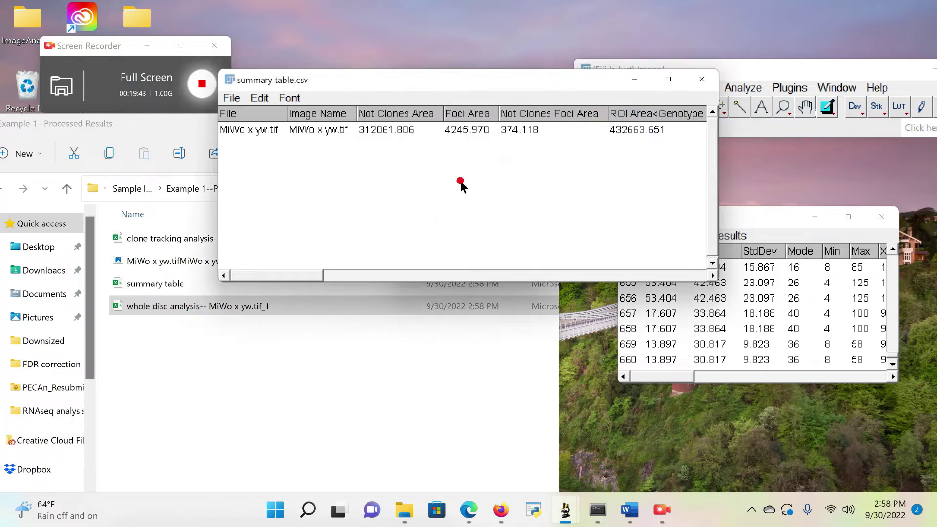
{"action": "left_click", "coordinate": [210, 351]}
{"action": "left_click", "coordinate": [202, 262]}
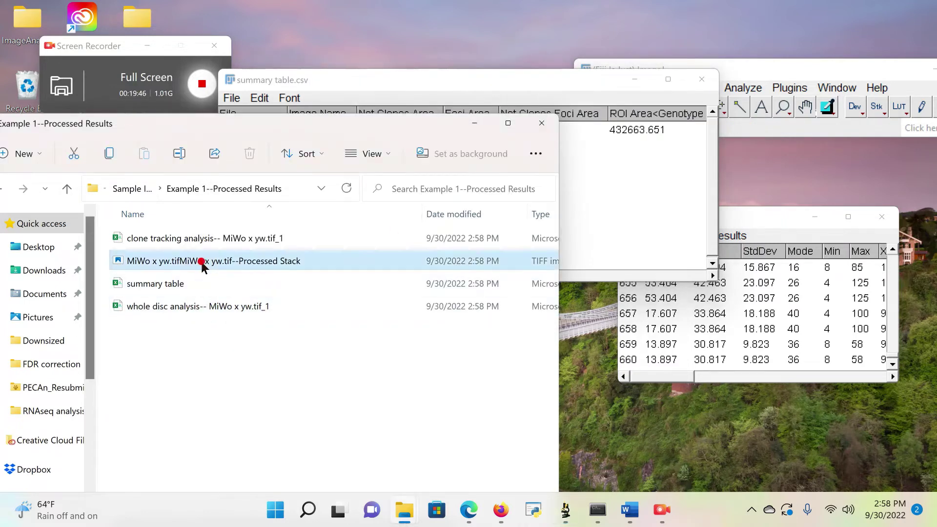
{"action": "double_click", "coordinate": [201, 262]}
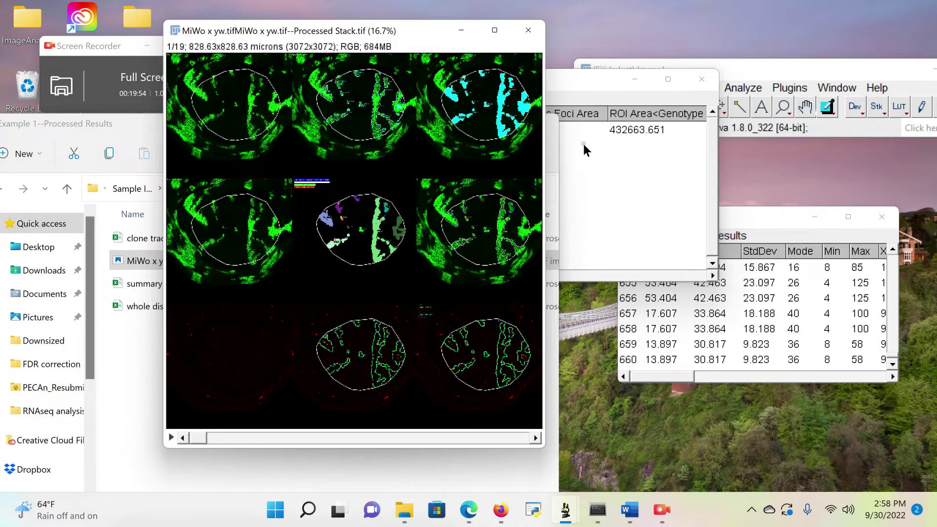
{"action": "left_click", "coordinate": [493, 30]}
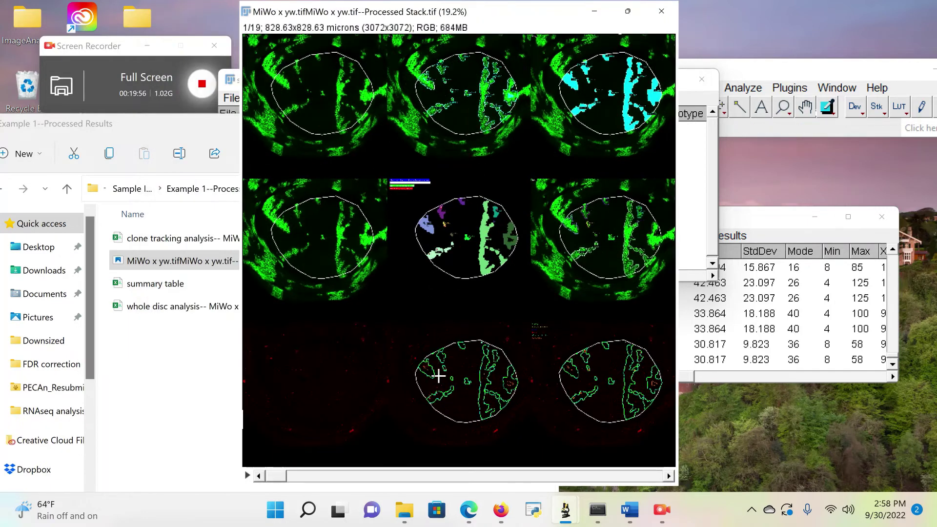
Step: Examine the color-coded caspase foci overlay of the processed stack in slices 11 to 14
{"action": "key", "text": "plus"}
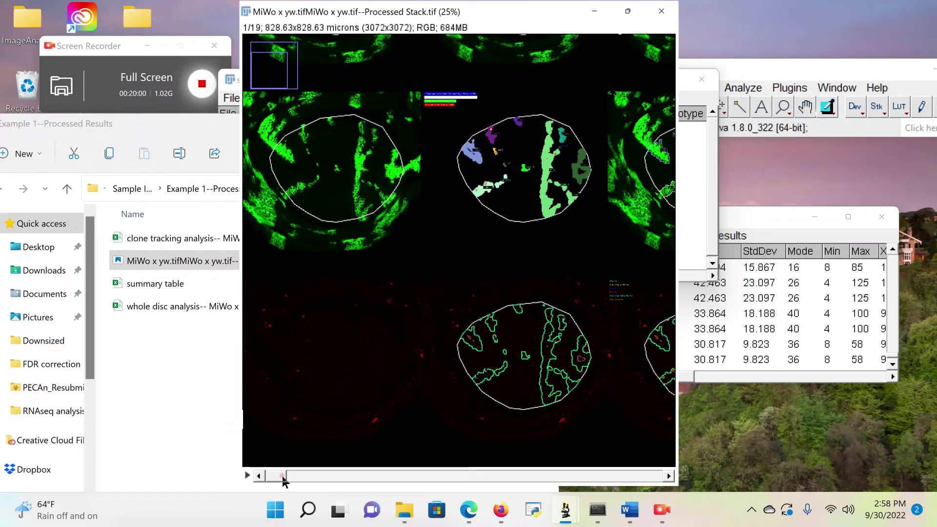
{"action": "left_click_drag", "start_coordinate": [285, 481], "coordinate": [486, 446]}
{"action": "key", "text": "minus"}
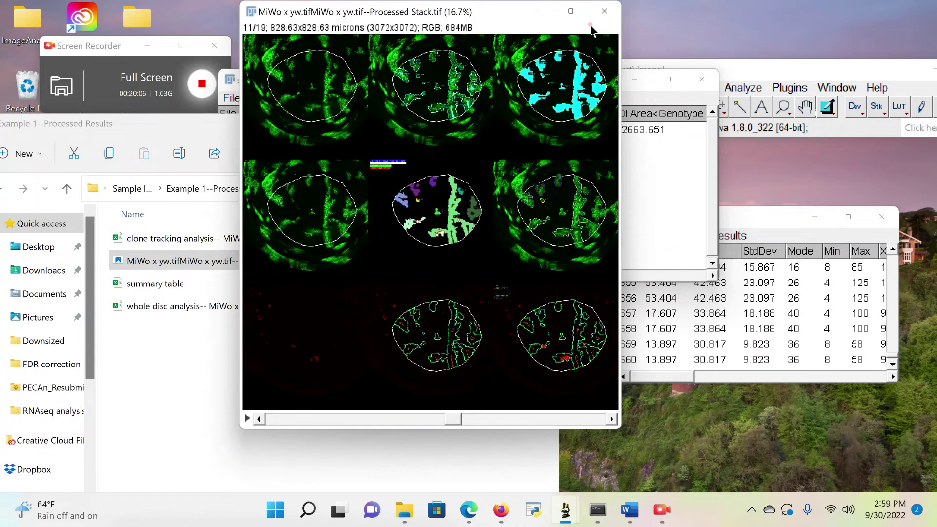
{"action": "key", "text": "plus"}
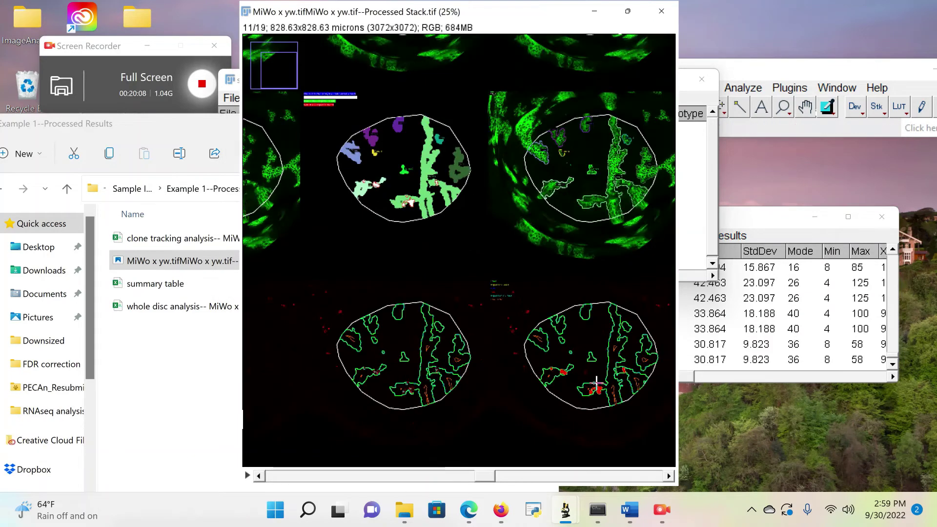
{"action": "key", "text": "plus"}
{"action": "key", "text": "plus"}
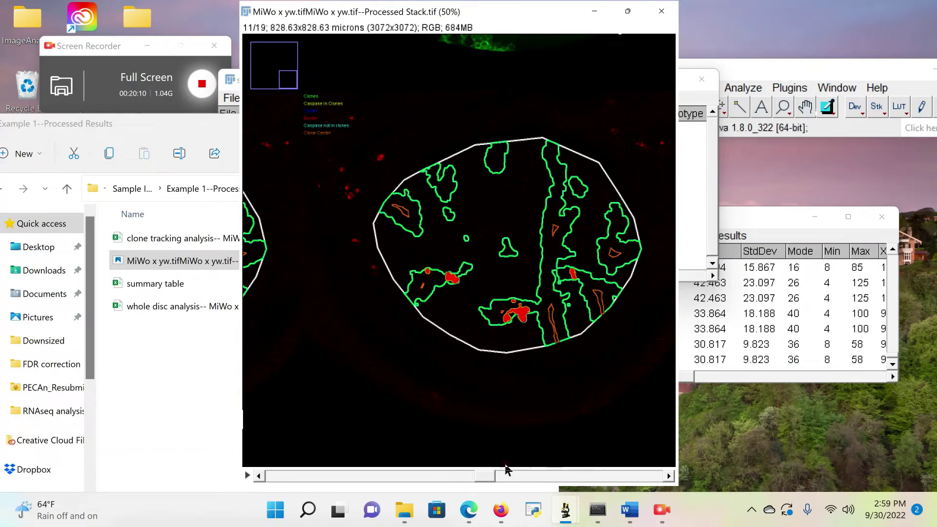
{"action": "left_click_drag", "start_coordinate": [492, 477], "coordinate": [548, 465]}
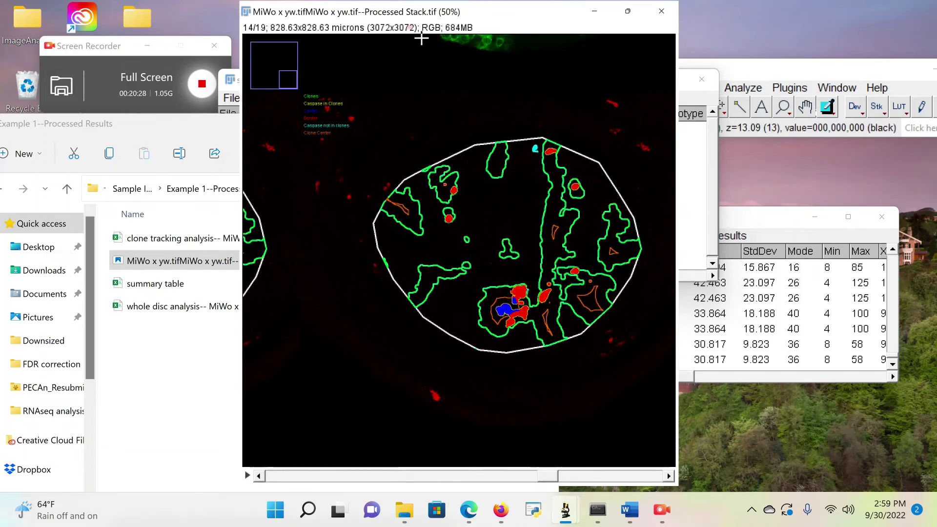
Step: Examine the labeled individual clone map with its outlined foci, going from slice 14 back to slice 11
{"action": "left_click_drag", "start_coordinate": [441, 10], "coordinate": [449, 19]}
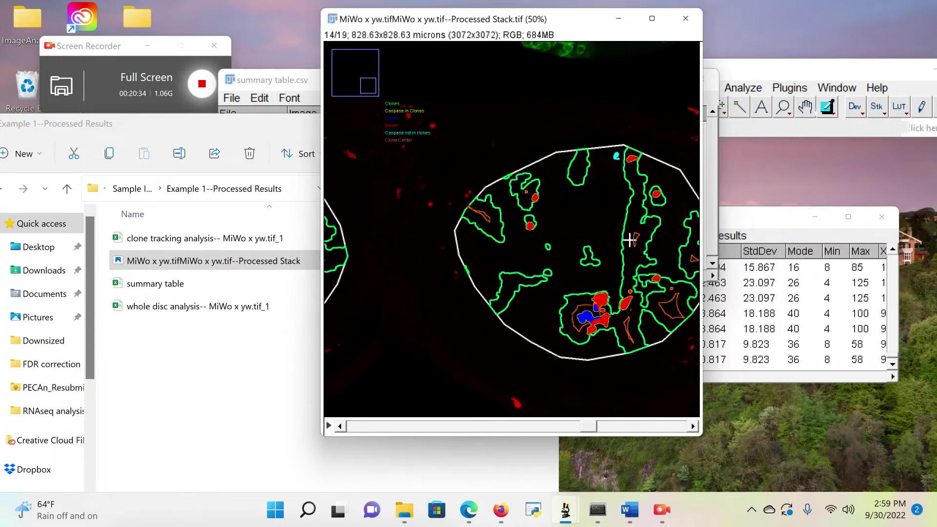
{"action": "left_click", "coordinate": [652, 20]}
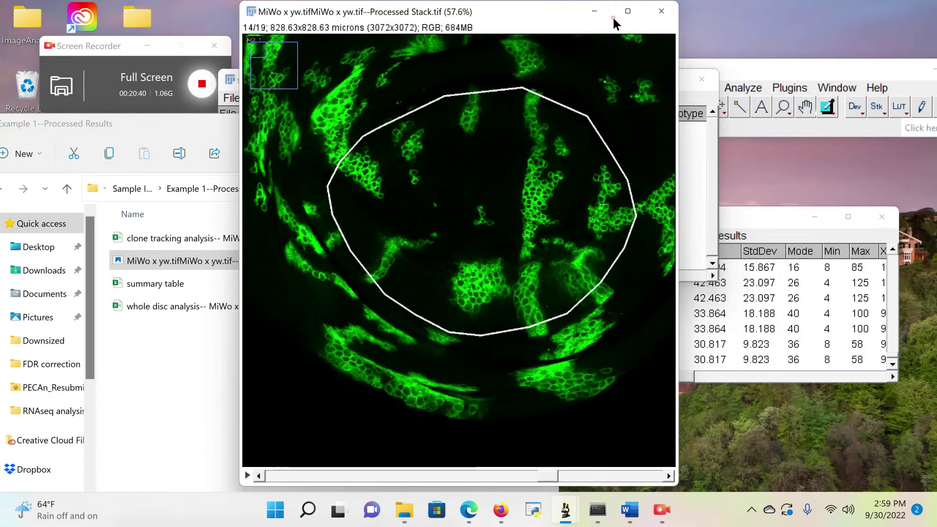
{"action": "left_click", "coordinate": [625, 11]}
{"action": "key", "text": "minus"}
{"action": "key", "text": "minus"}
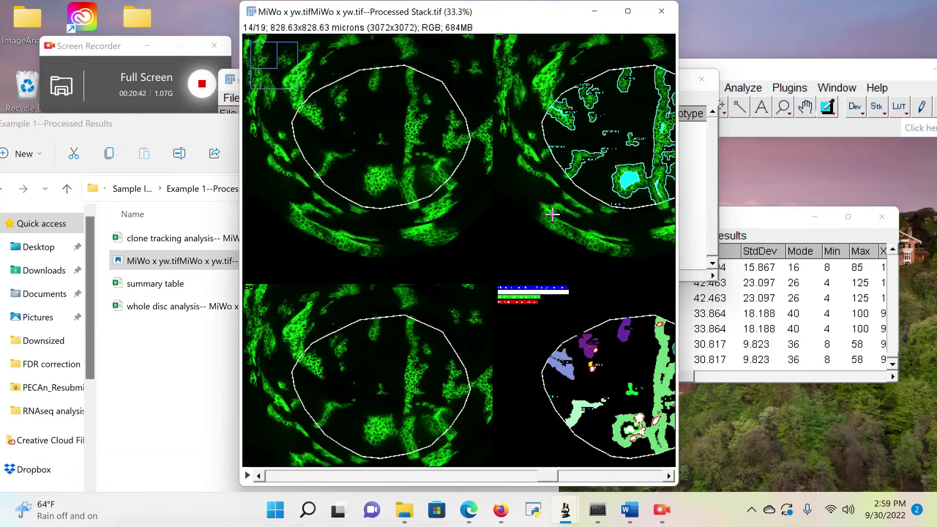
{"action": "key", "text": "minus"}
{"action": "key", "text": "minus"}
{"action": "key", "text": "plus"}
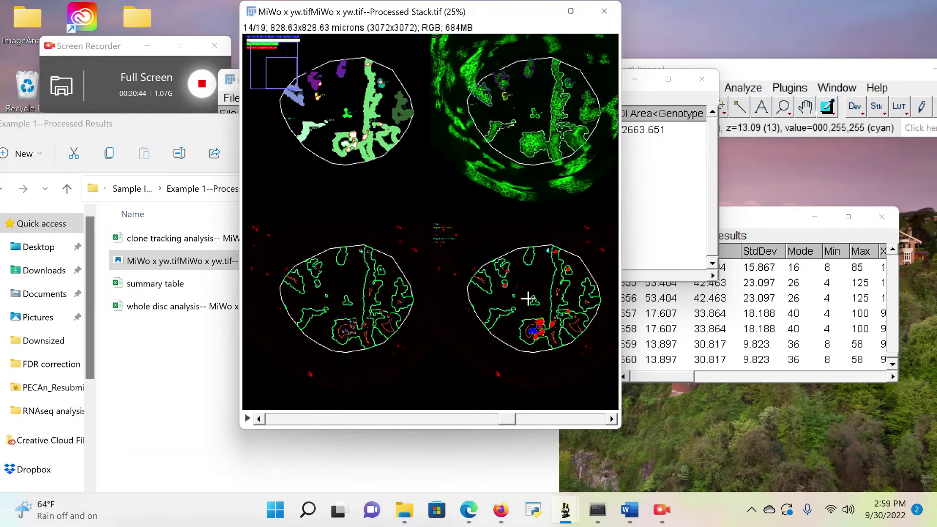
{"action": "left_click", "coordinate": [573, 19]}
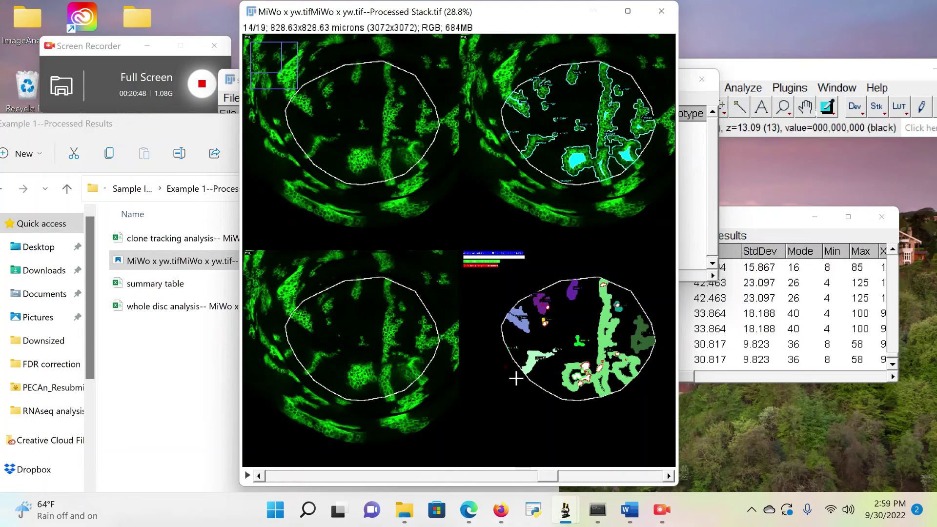
{"action": "key", "text": "minus"}
{"action": "key", "text": "plus"}
{"action": "key", "text": "plus"}
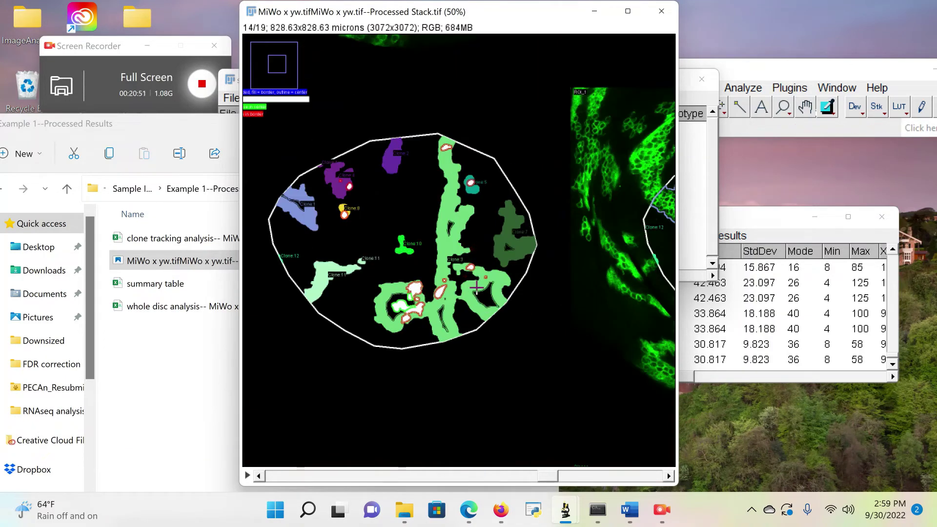
{"action": "left_click_drag", "start_coordinate": [546, 476], "coordinate": [486, 448]}
Step: Examine the numbered individual foci events inside the clone outlines from slice 11 through slice 19
{"action": "key", "text": "minus"}
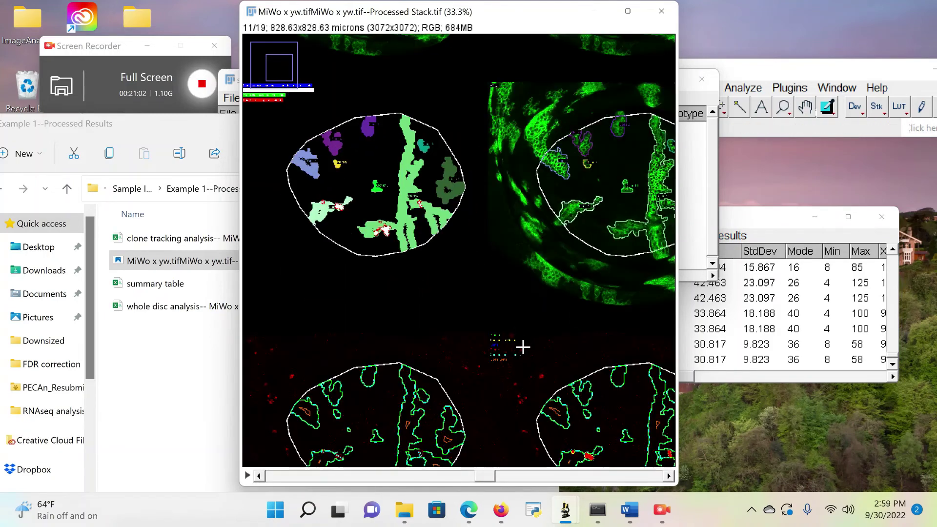
{"action": "key", "text": "minus"}
{"action": "key", "text": "equal"}
{"action": "key", "text": "equal"}
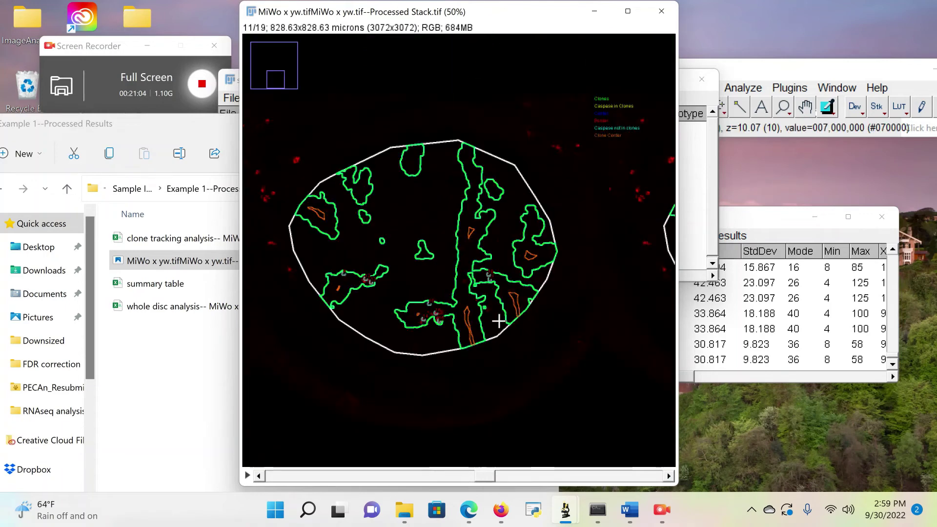
{"action": "key", "text": "equal"}
{"action": "key", "text": "equal"}
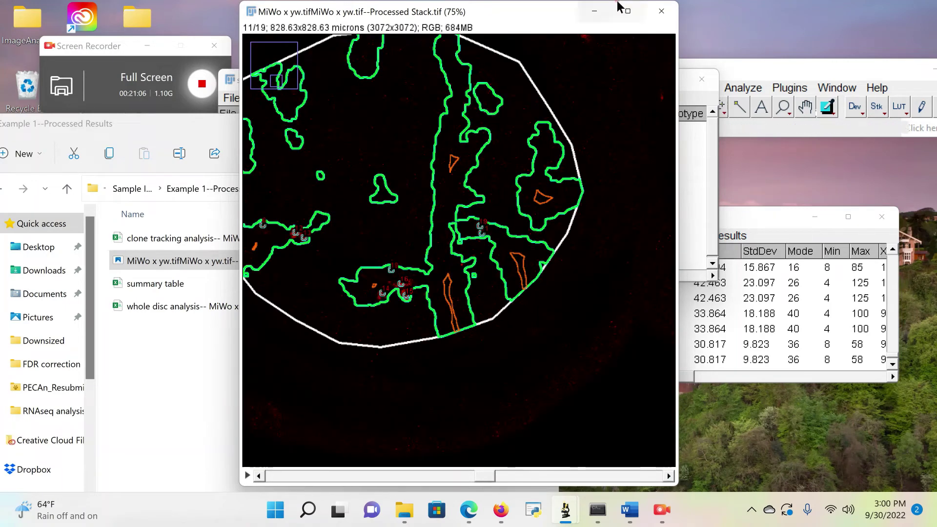
{"action": "left_click", "coordinate": [805, 106]}
{"action": "left_click_drag", "start_coordinate": [405, 260], "coordinate": [477, 311]}
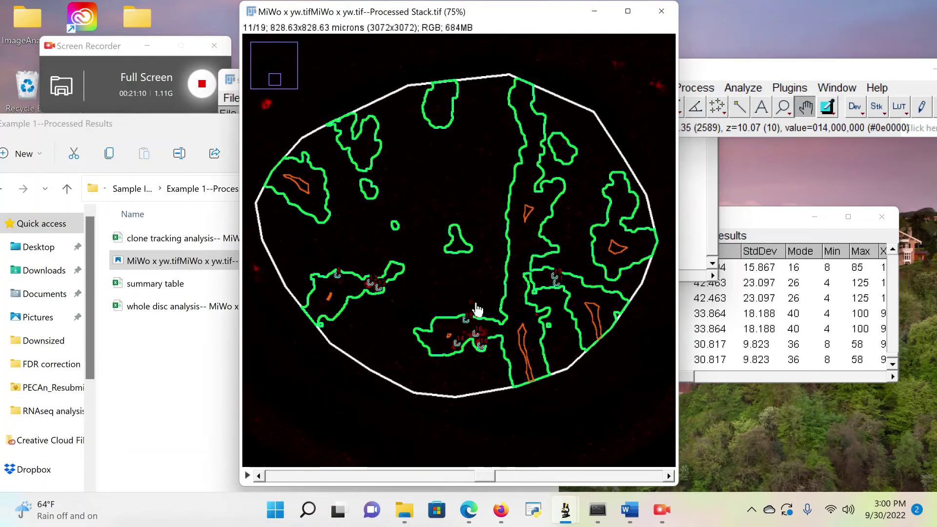
{"action": "left_click", "coordinate": [502, 470]}
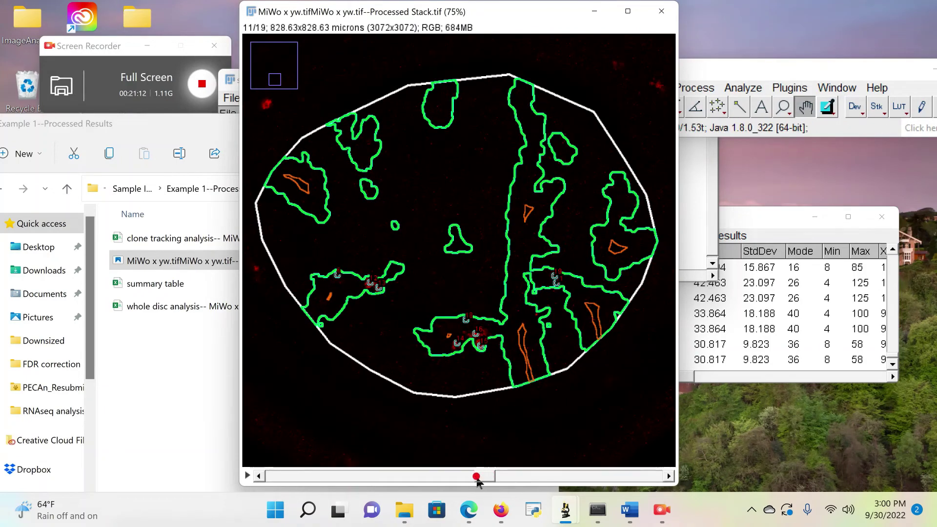
{"action": "key", "text": "plus"}
{"action": "key", "text": "plus"}
{"action": "key", "text": "plus"}
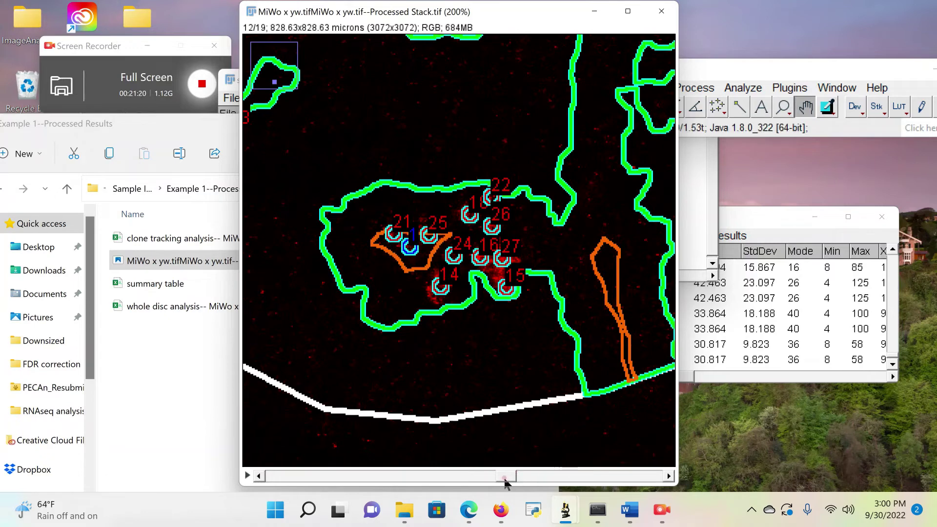
{"action": "left_click_drag", "start_coordinate": [507, 476], "coordinate": [688, 451]}
{"action": "key", "text": "minus"}
{"action": "key", "text": "minus"}
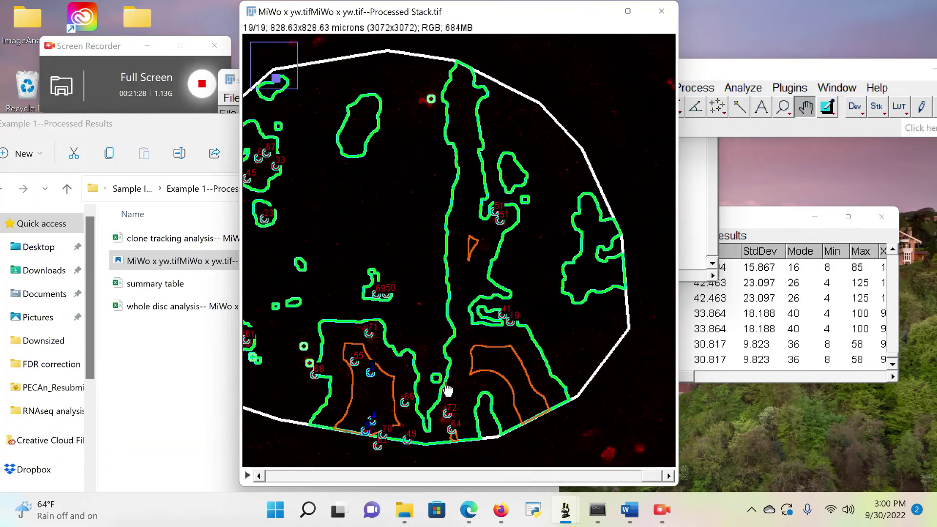
Step: Examine the numbered foci events within the clones in the first four slices, then view all panels of slice 4 together
{"action": "left_click_drag", "start_coordinate": [648, 478], "coordinate": [302, 484]}
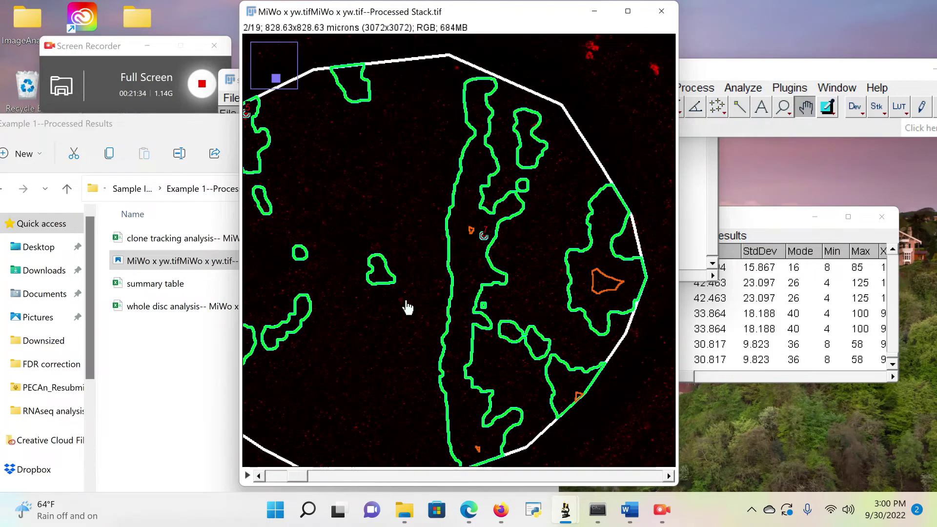
{"action": "key", "text": "plus"}
{"action": "key", "text": "plus"}
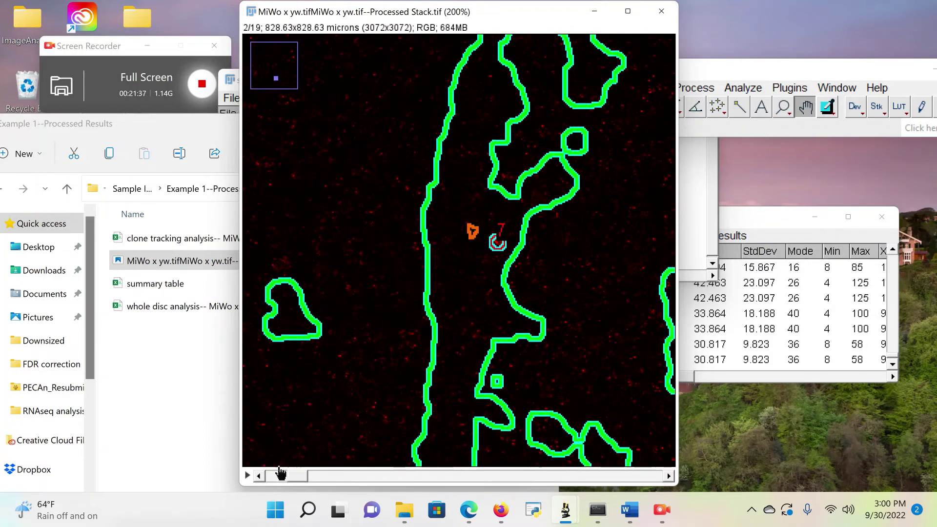
{"action": "left_click_drag", "start_coordinate": [280, 472], "coordinate": [305, 479]}
{"action": "key", "text": "minus"}
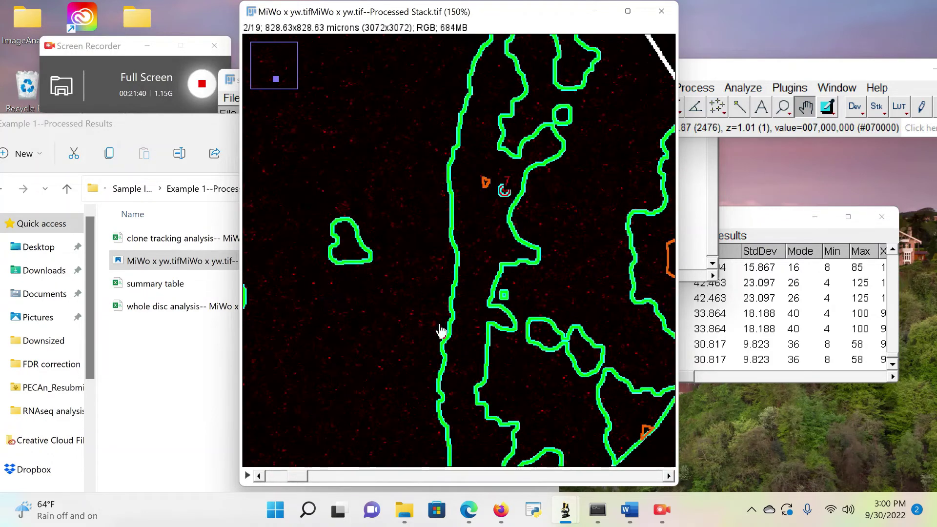
{"action": "key", "text": "minus"}
{"action": "left_click", "coordinate": [628, 10]}
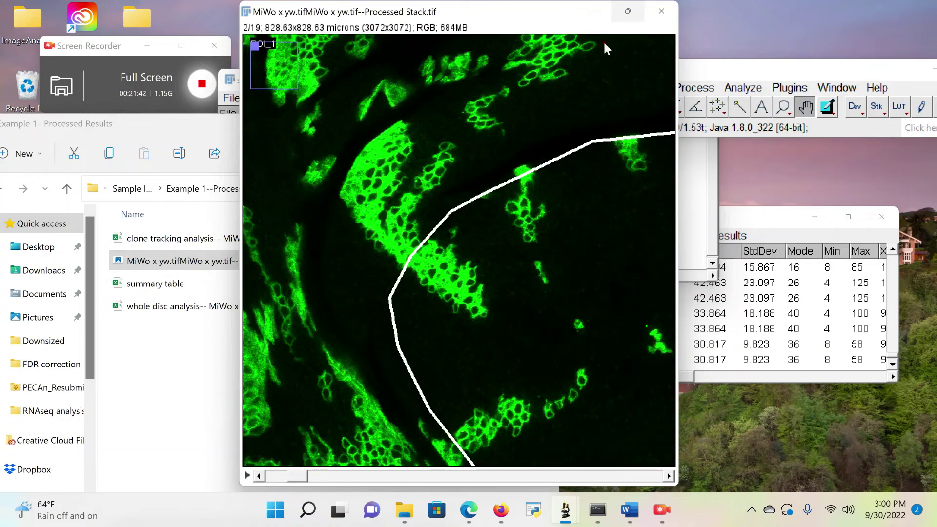
{"action": "scroll", "coordinate": [520, 259], "scroll_direction": "down", "scroll_amount": 5}
{"action": "scroll", "coordinate": [460, 327], "scroll_direction": "up", "scroll_amount": 4}
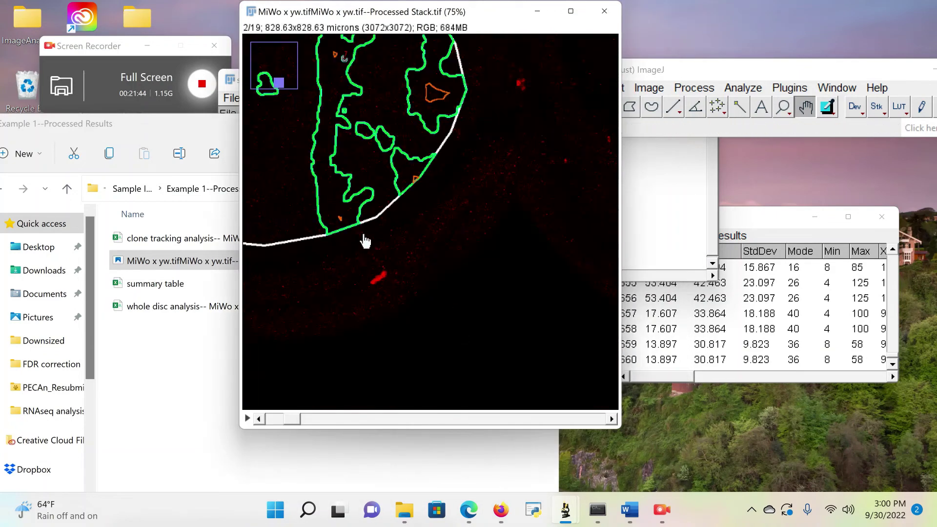
{"action": "left_click_drag", "start_coordinate": [365, 241], "coordinate": [579, 268]}
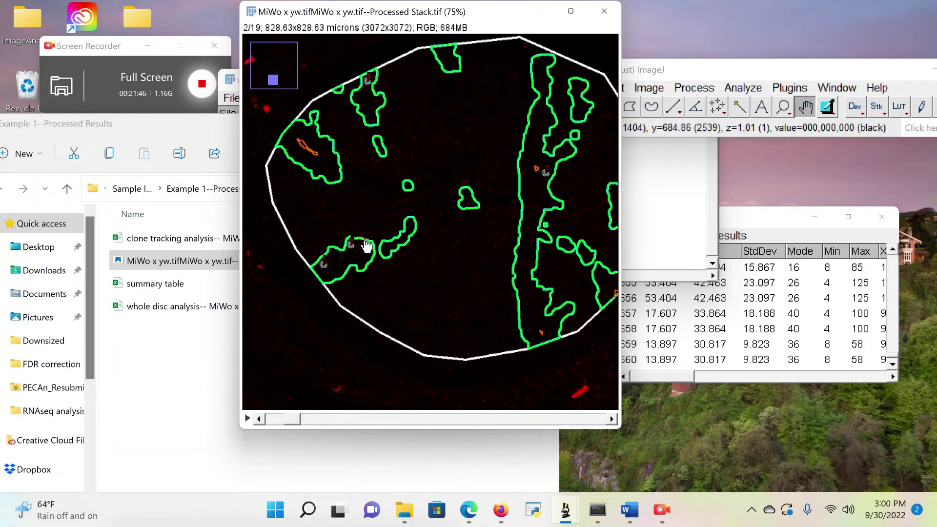
{"action": "scroll", "coordinate": [367, 246], "scroll_direction": "up", "scroll_amount": 2}
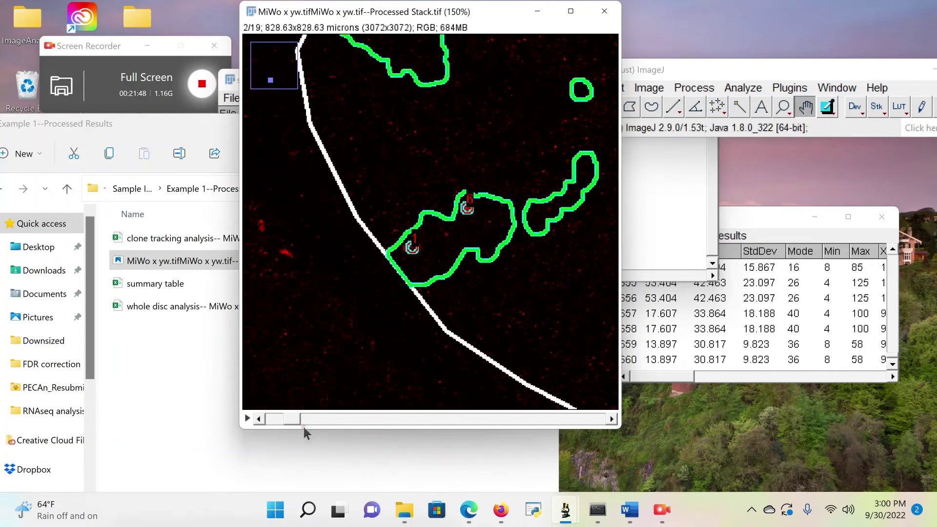
{"action": "left_click", "coordinate": [259, 419]}
{"action": "left_click_drag", "start_coordinate": [279, 419], "coordinate": [329, 418]}
{"action": "key", "text": "minus"}
{"action": "key", "text": "minus"}
{"action": "key", "text": "minus"}
{"action": "key", "text": "minus"}
{"action": "key", "text": "minus"}
{"action": "key", "text": "minus"}
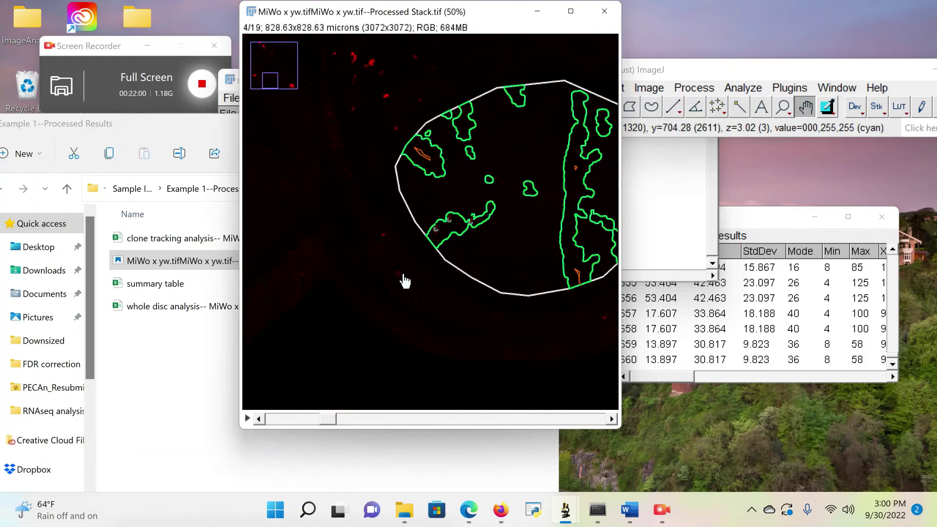
{"action": "key", "text": "minus"}
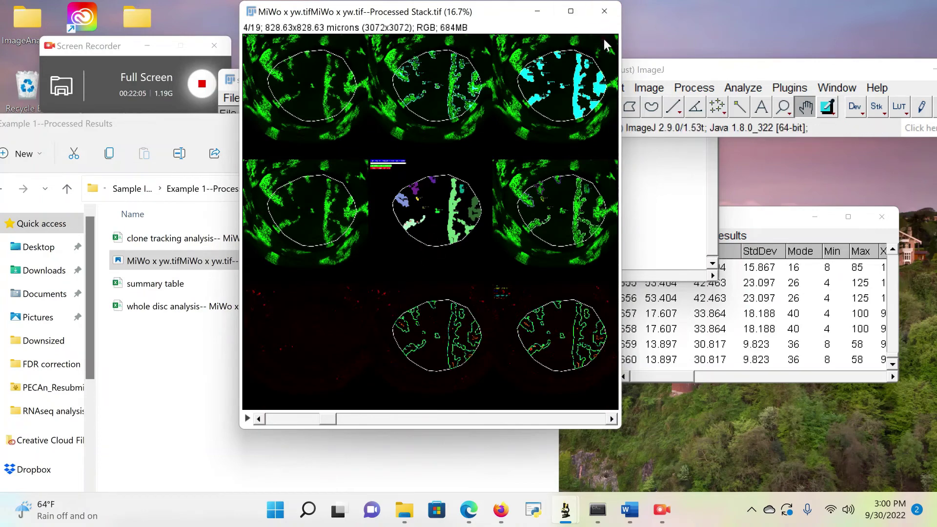
Step: Close the processed stack and start PECAn 1.4 with scaled units, clone analysis and discrete foci analysis
{"action": "left_click", "coordinate": [604, 10]}
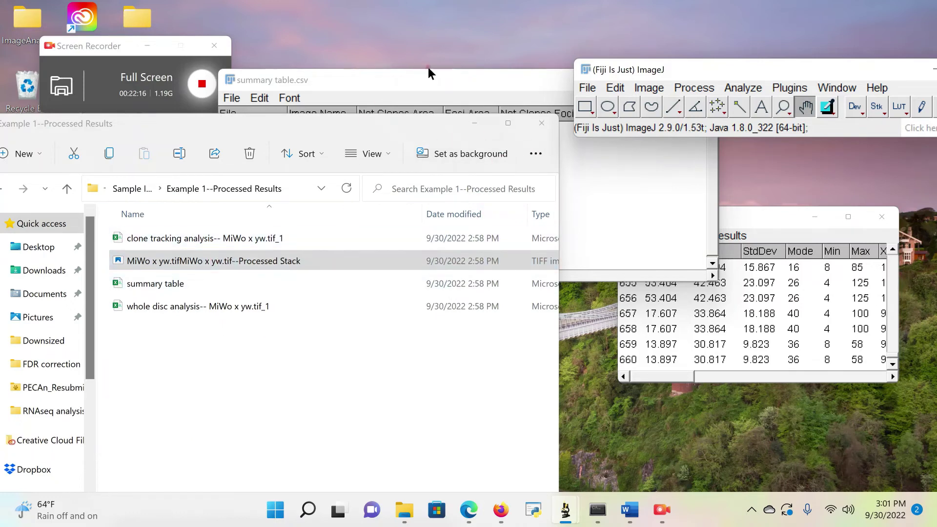
{"action": "left_click_drag", "start_coordinate": [738, 73], "coordinate": [638, 65]}
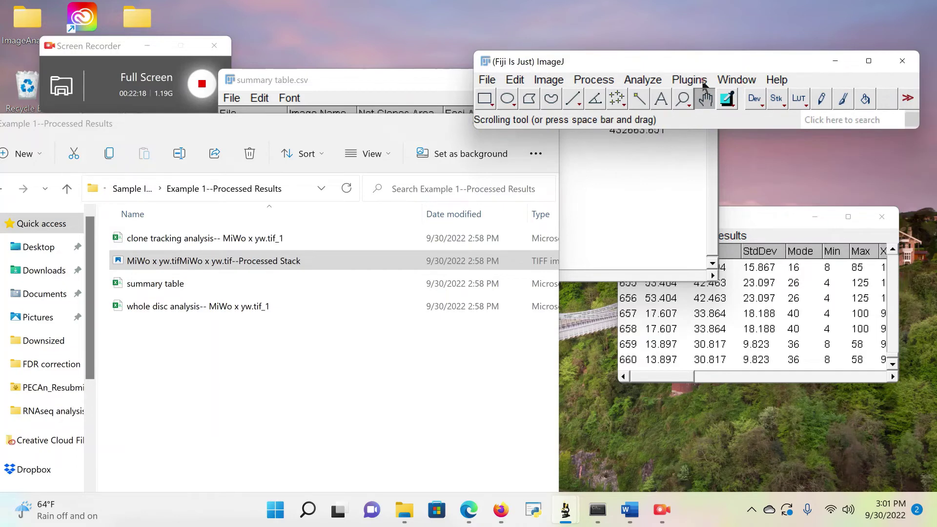
{"action": "left_click", "coordinate": [698, 80]}
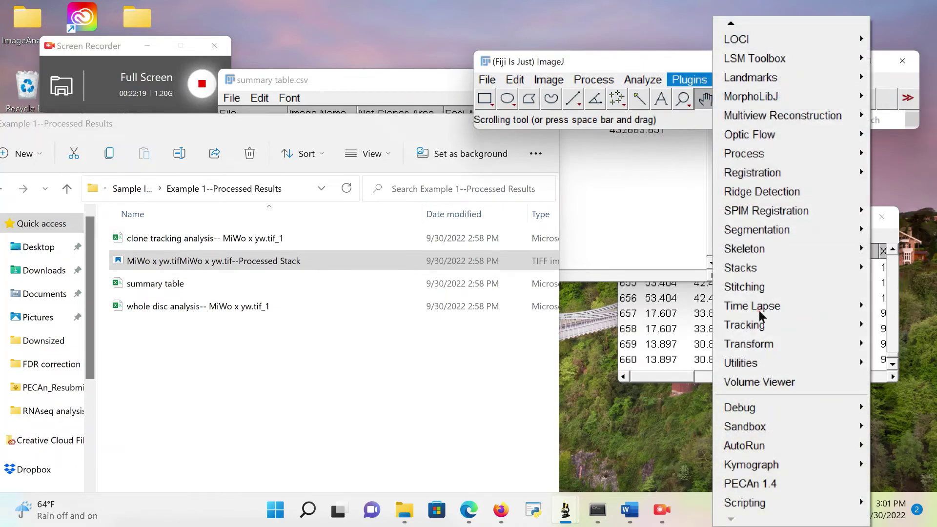
{"action": "left_click", "coordinate": [776, 484]}
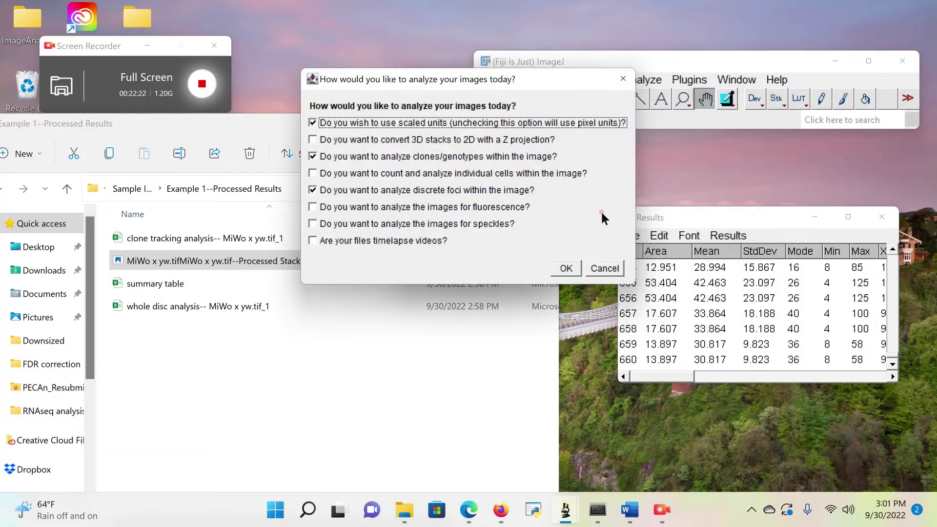
{"action": "left_click", "coordinate": [563, 268]}
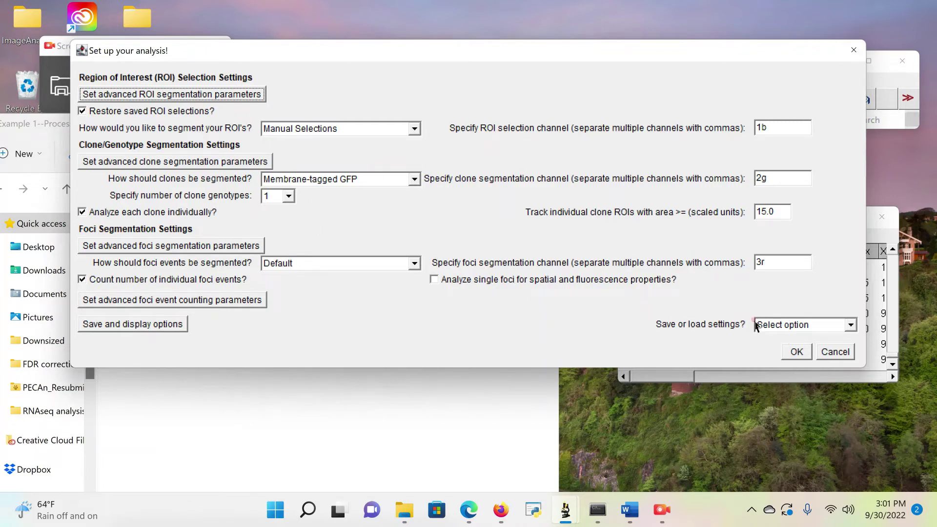
Step: Save the current analysis settings under the name Demo Settings
{"action": "left_click", "coordinate": [803, 325]}
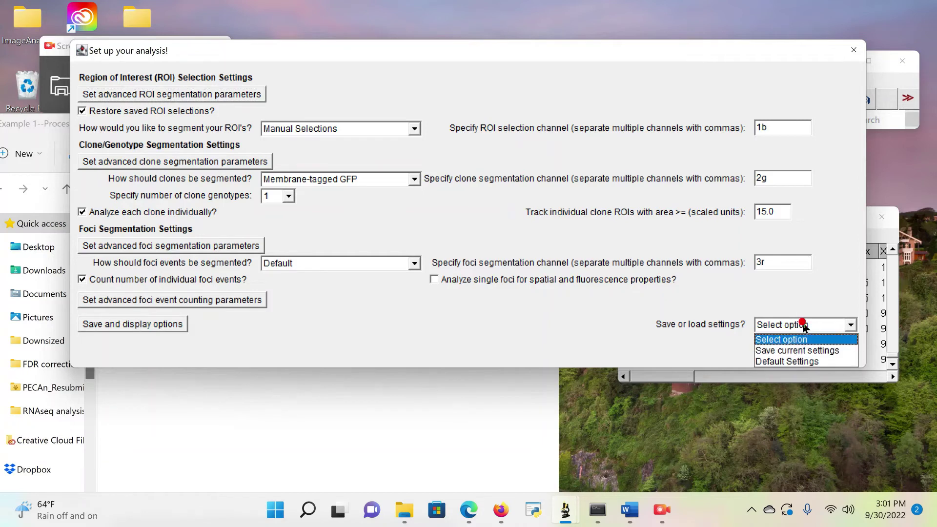
{"action": "left_click", "coordinate": [800, 350]}
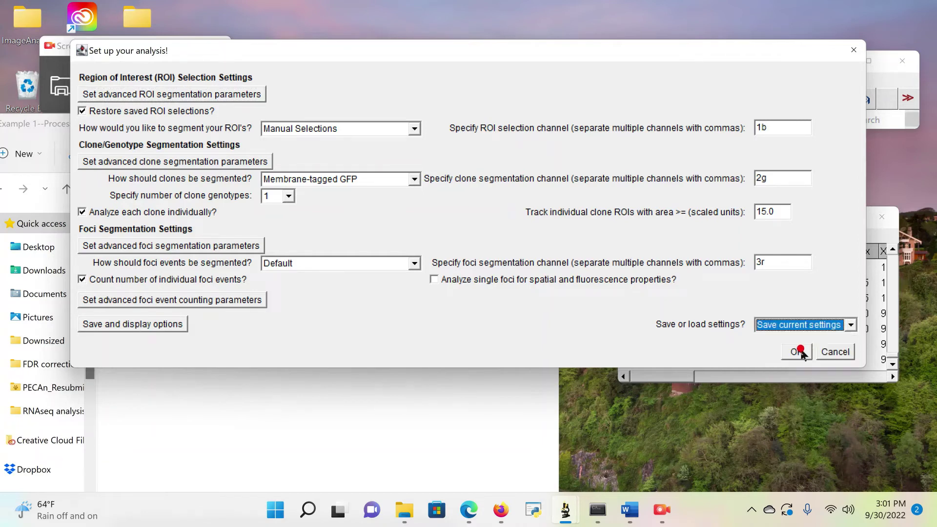
{"action": "left_click", "coordinate": [798, 351]}
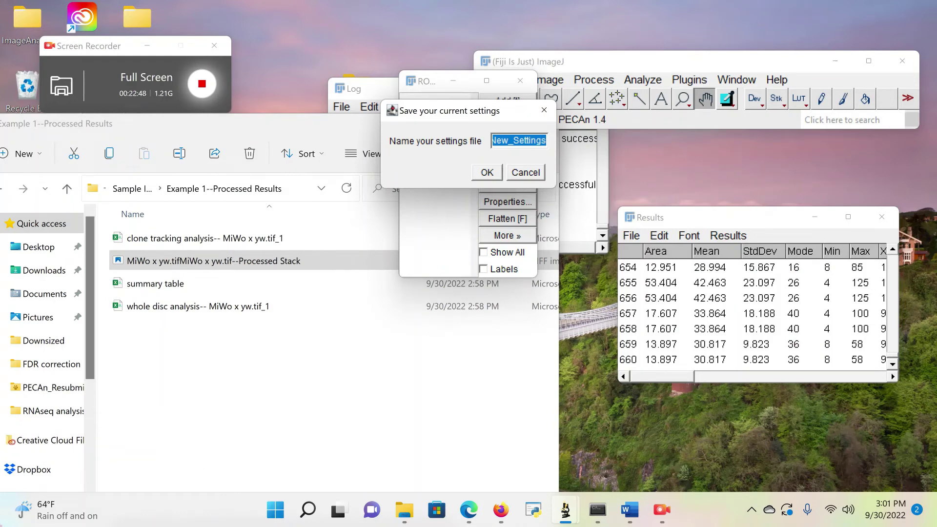
{"action": "type", "text": "Demo Set"}
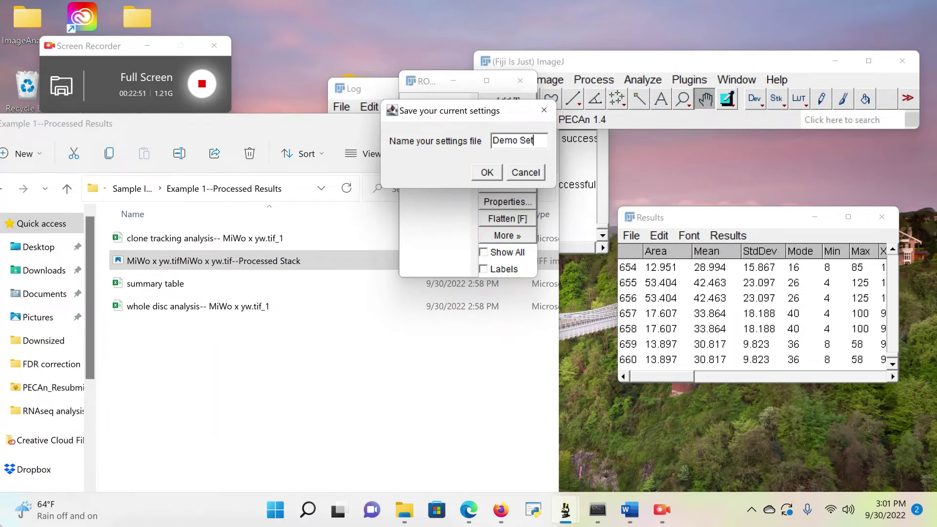
{"action": "type", "text": "tings"}
{"action": "left_click", "coordinate": [487, 172]}
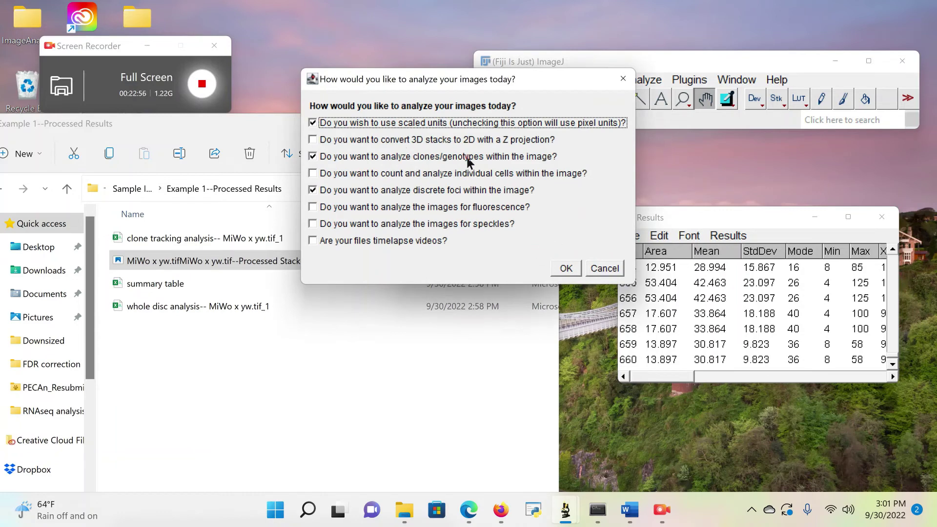
Step: Change foci segmentation to High Background, clone segmentation to Cytosolic GFP and ROI segmentation to Analyze Entire Image
{"action": "left_click", "coordinate": [567, 268]}
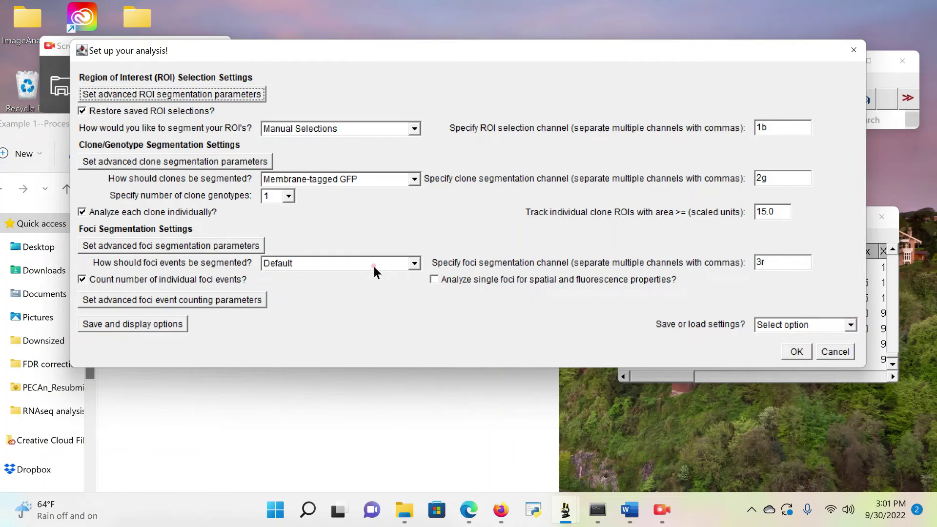
{"action": "left_click", "coordinate": [373, 264]}
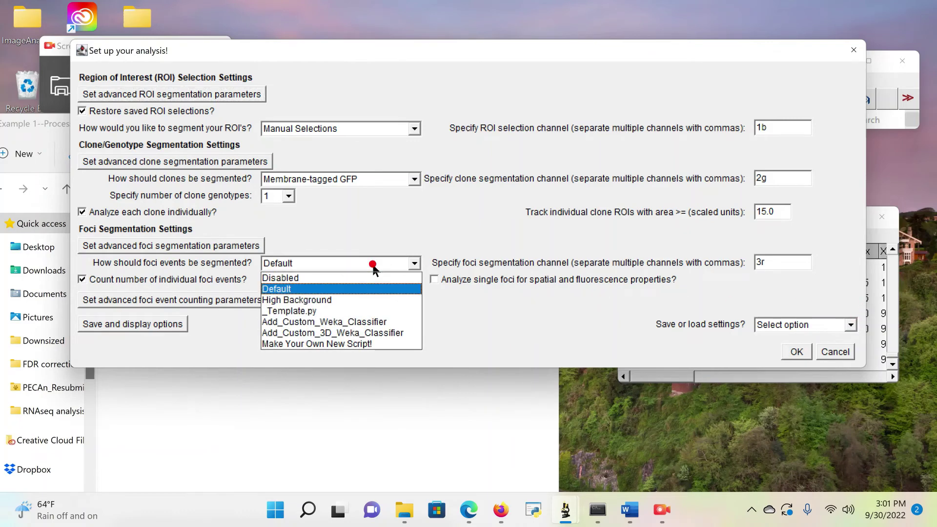
{"action": "left_click", "coordinate": [365, 300]}
{"action": "left_click", "coordinate": [353, 179]}
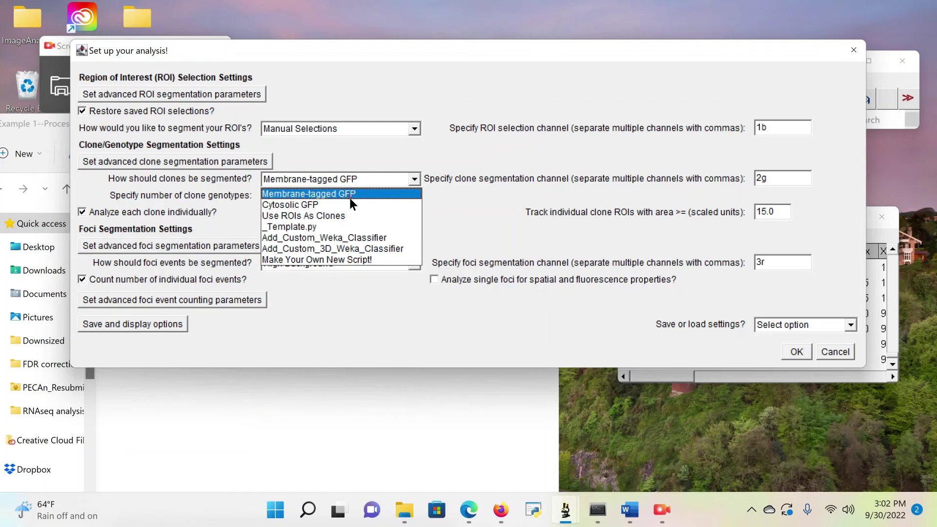
{"action": "left_click", "coordinate": [350, 205]}
{"action": "left_click", "coordinate": [345, 127]}
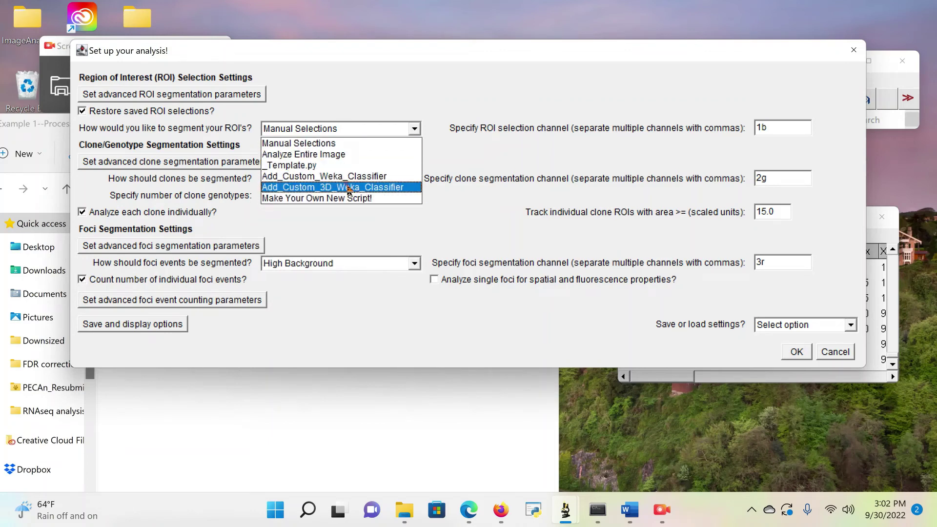
{"action": "left_click", "coordinate": [350, 188]}
{"action": "left_click", "coordinate": [342, 129]}
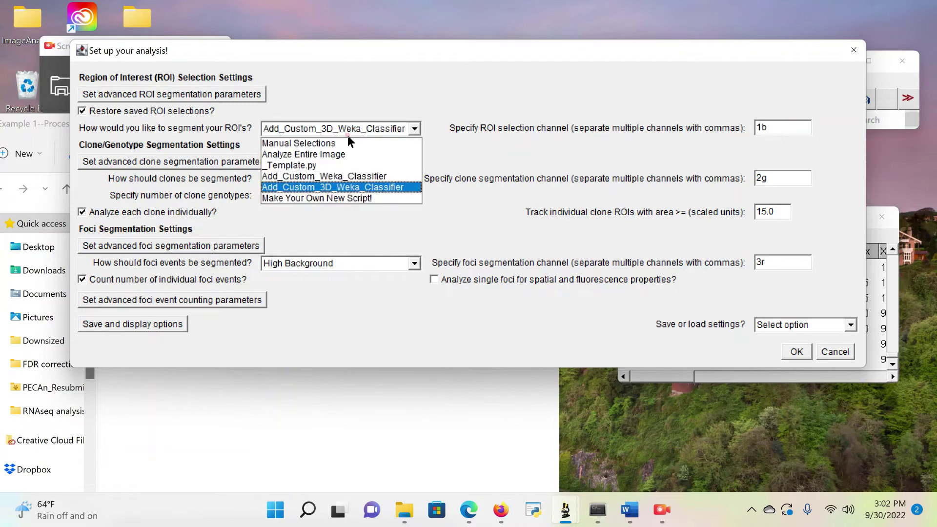
{"action": "left_click", "coordinate": [331, 156]}
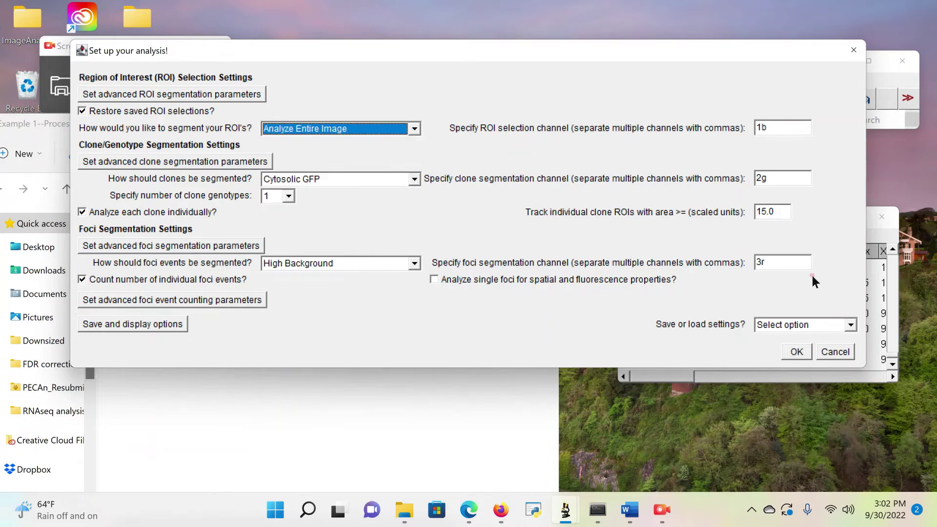
Step: Load the saved Demo Settings, reopen the analysis setup with the same analysis types, and exit it without running
{"action": "left_click", "coordinate": [830, 323]}
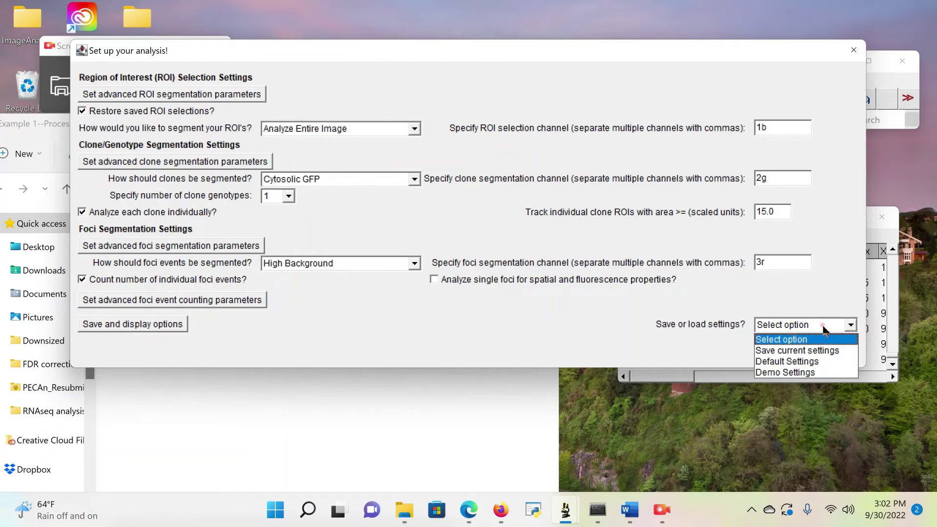
{"action": "left_click", "coordinate": [813, 373]}
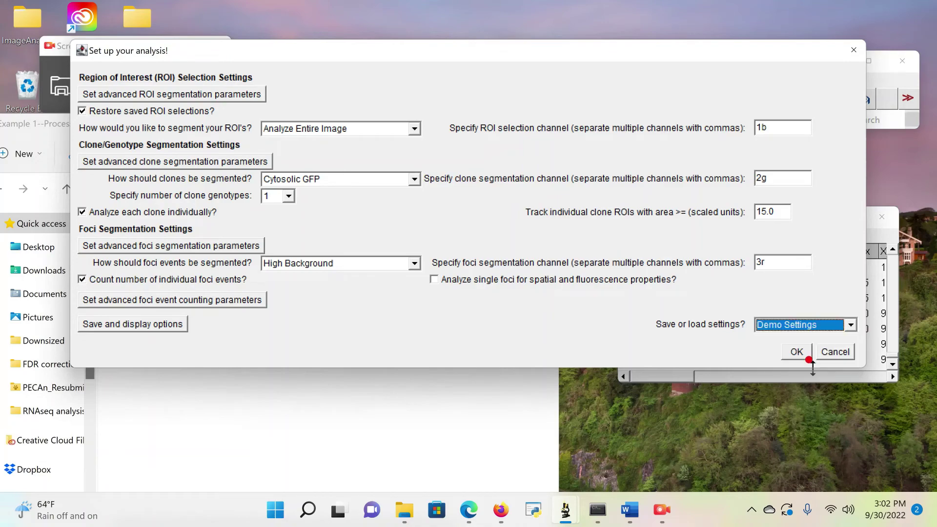
{"action": "left_click", "coordinate": [798, 352]}
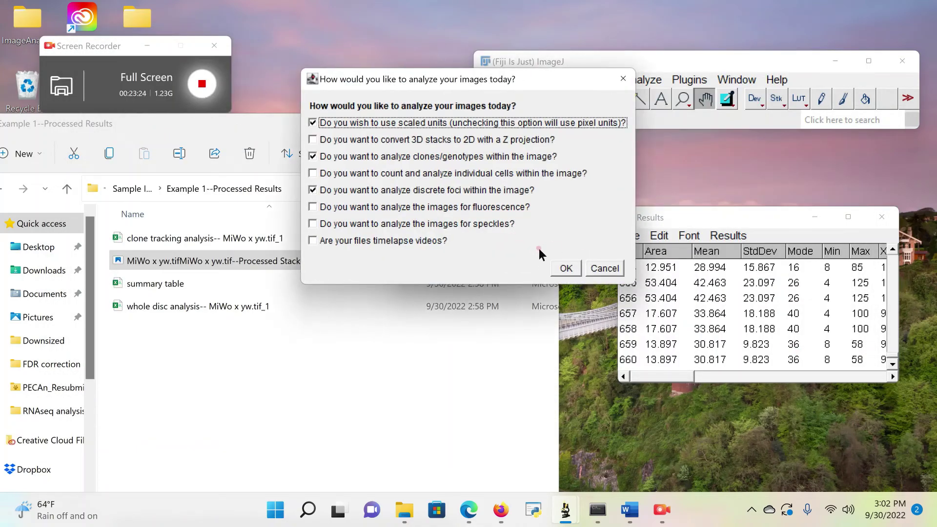
{"action": "left_click", "coordinate": [566, 268]}
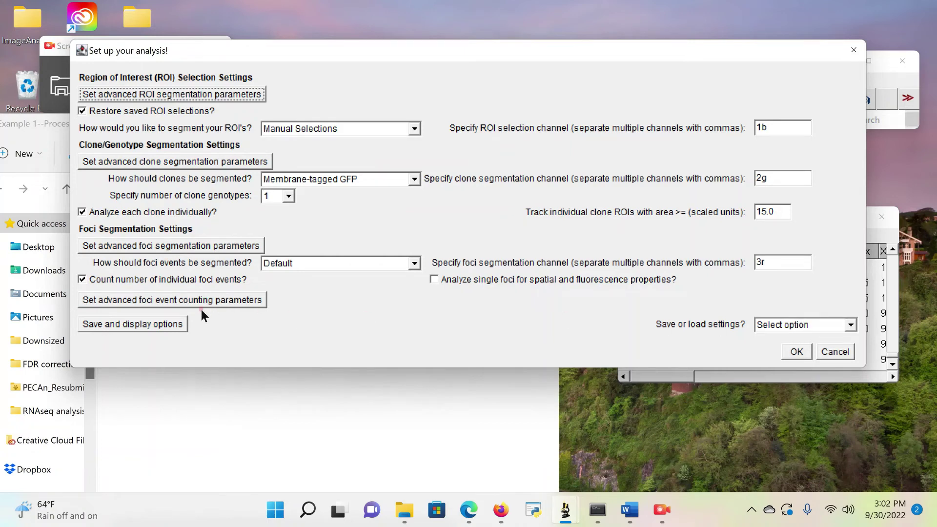
{"action": "left_click", "coordinate": [844, 357]}
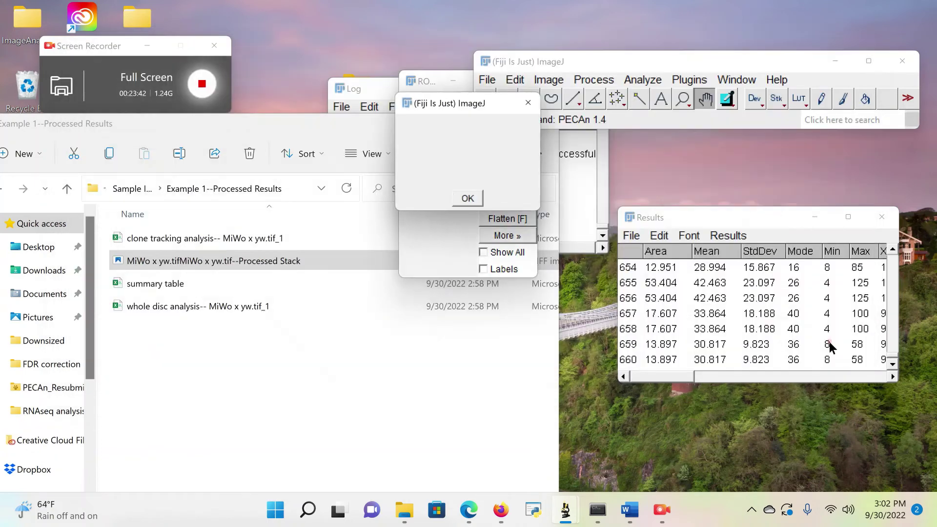
{"action": "left_click", "coordinate": [469, 196]}
{"action": "left_click", "coordinate": [690, 79]}
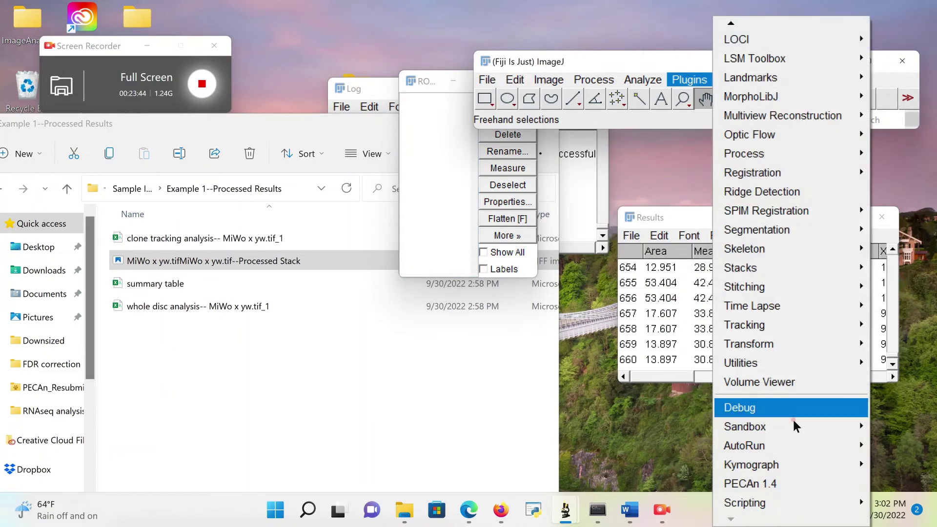
{"action": "left_click", "coordinate": [790, 485]}
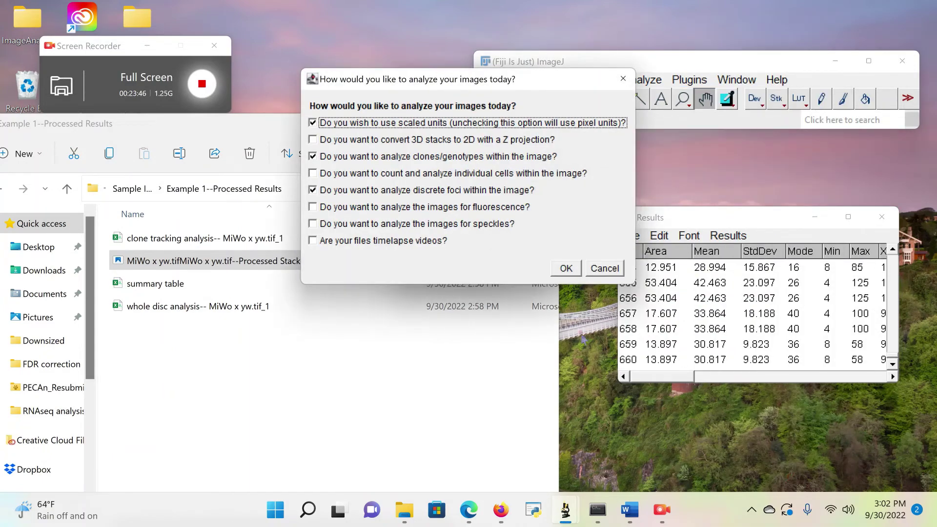
{"action": "left_click", "coordinate": [571, 268]}
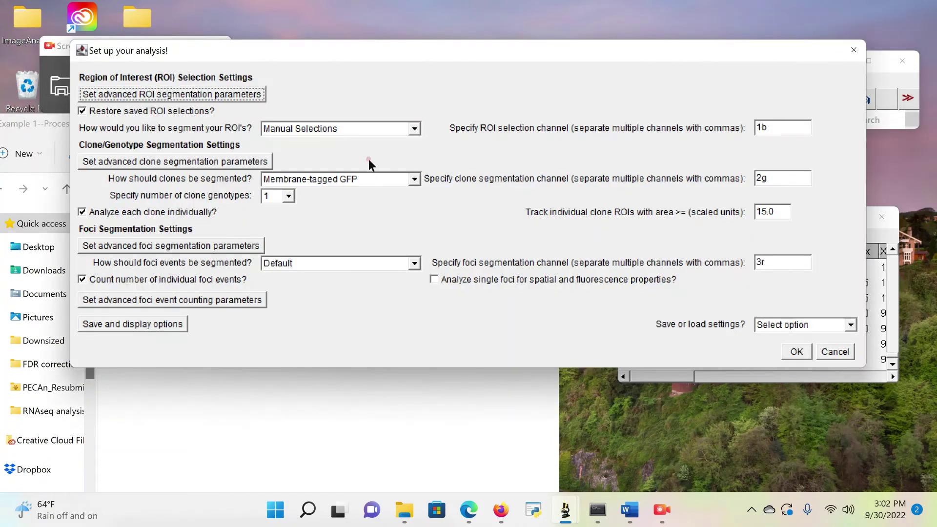
{"action": "left_click", "coordinate": [847, 352]}
{"action": "left_click", "coordinate": [465, 197]}
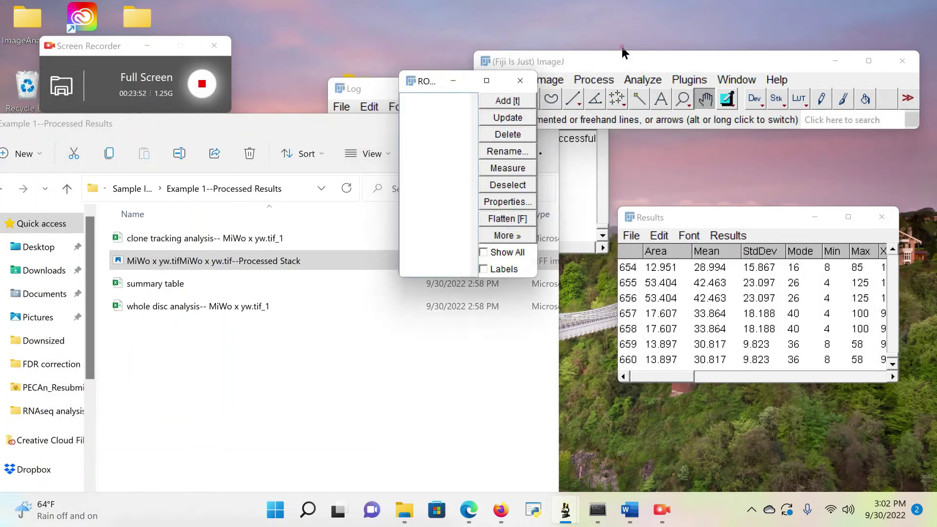
Step: Start PECAn 1.4 with scaled units, clone analysis, individual cell counting and analysis, and discrete foci analysis
{"action": "left_click", "coordinate": [702, 82]}
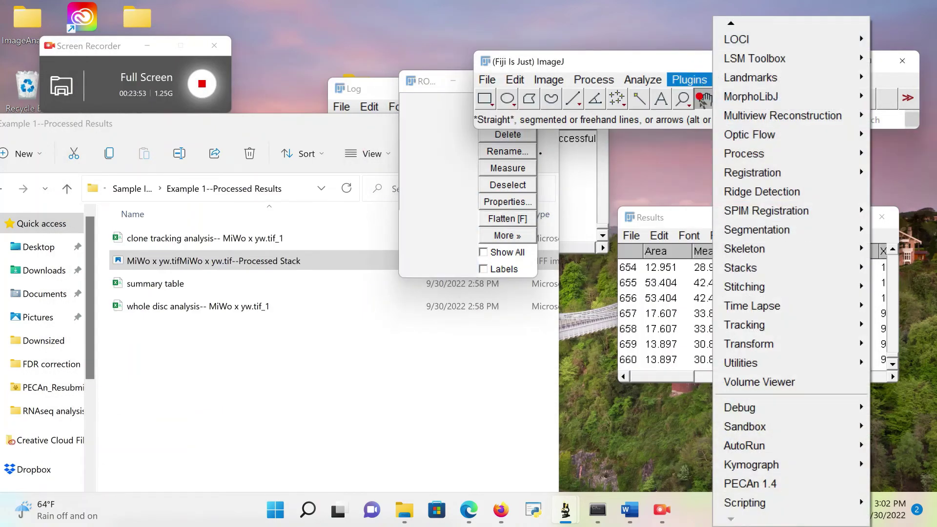
{"action": "left_click", "coordinate": [765, 484]}
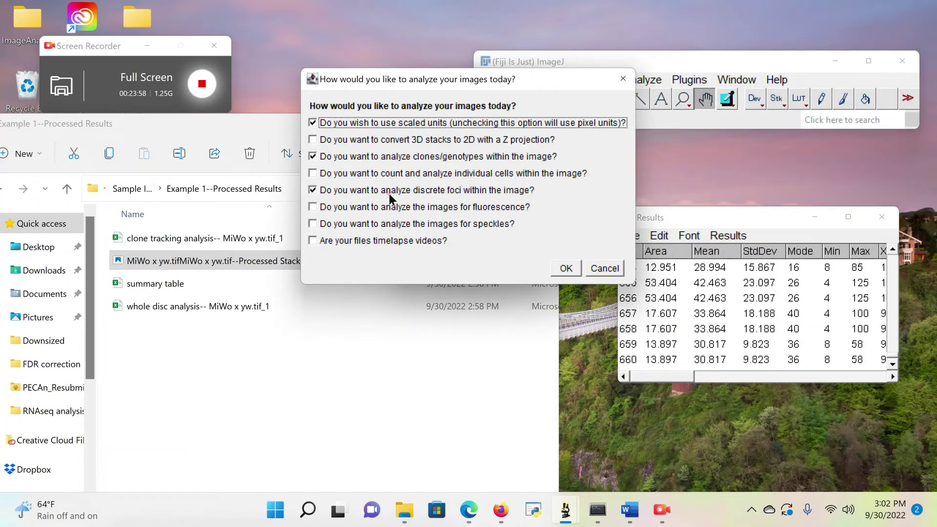
{"action": "left_click", "coordinate": [466, 174]}
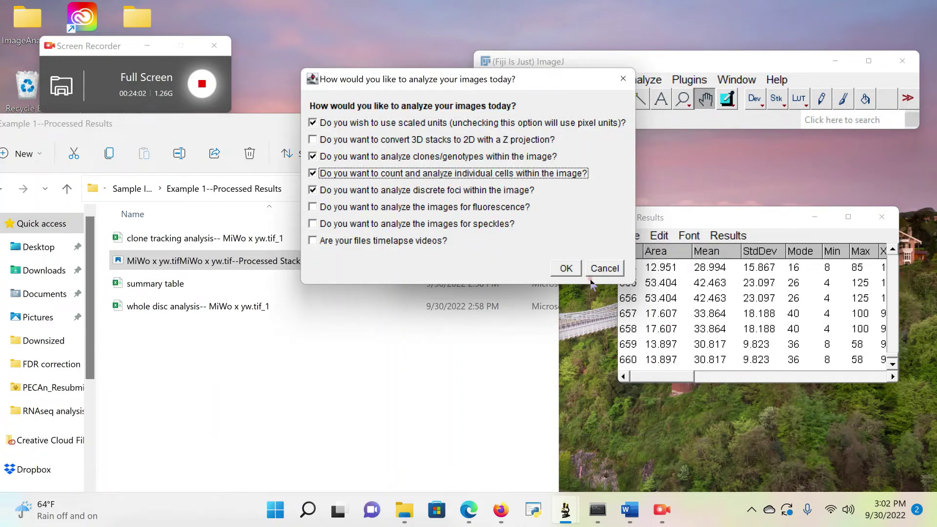
{"action": "left_click", "coordinate": [566, 268]}
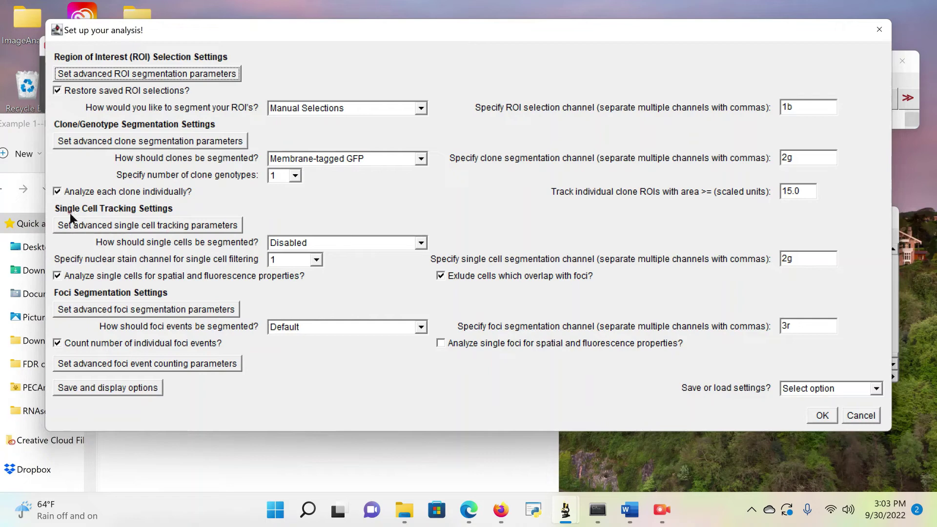
Step: Set single cell segmentation to Default with nuclear stain channel 1, and enable single foci analysis for spatial and fluorescence properties
{"action": "left_click", "coordinate": [326, 243]}
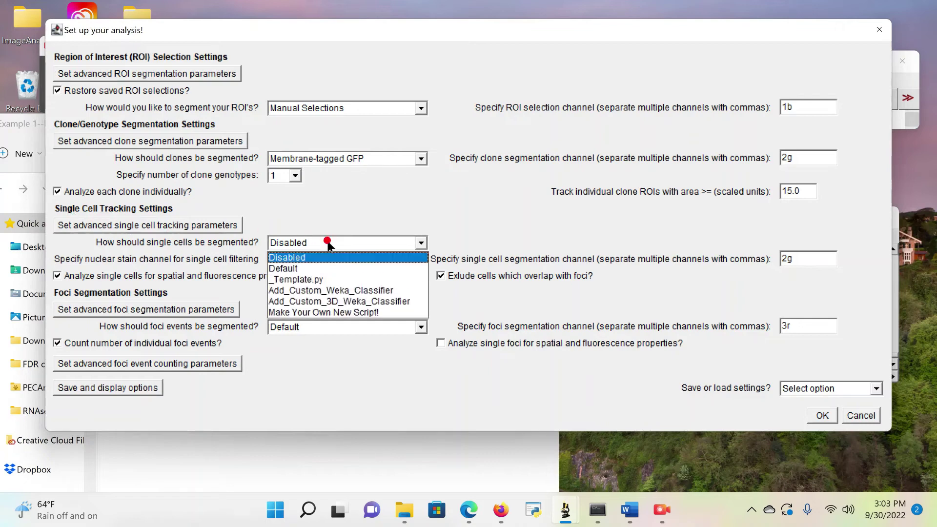
{"action": "left_click", "coordinate": [338, 266]}
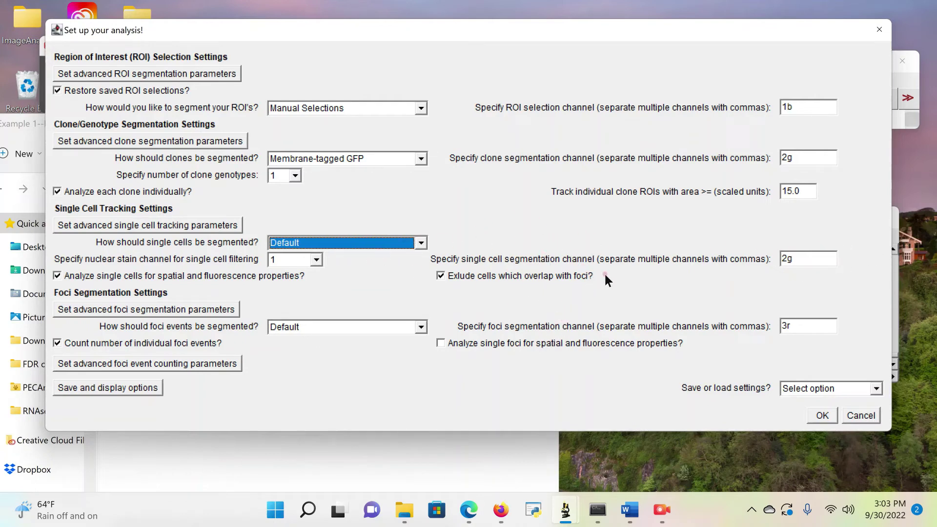
{"action": "left_click", "coordinate": [816, 264]}
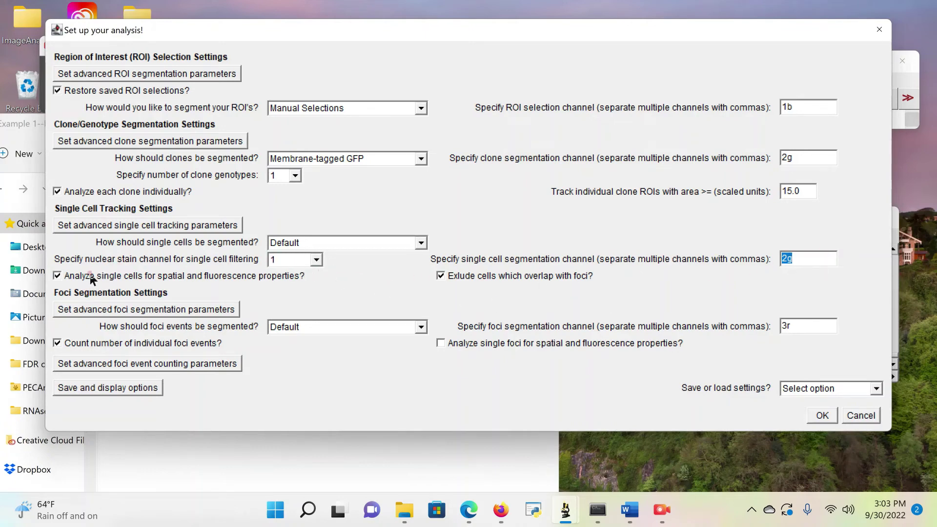
{"action": "left_click", "coordinate": [276, 259]}
{"action": "scroll", "coordinate": [291, 277], "scroll_direction": "up", "scroll_amount": 1}
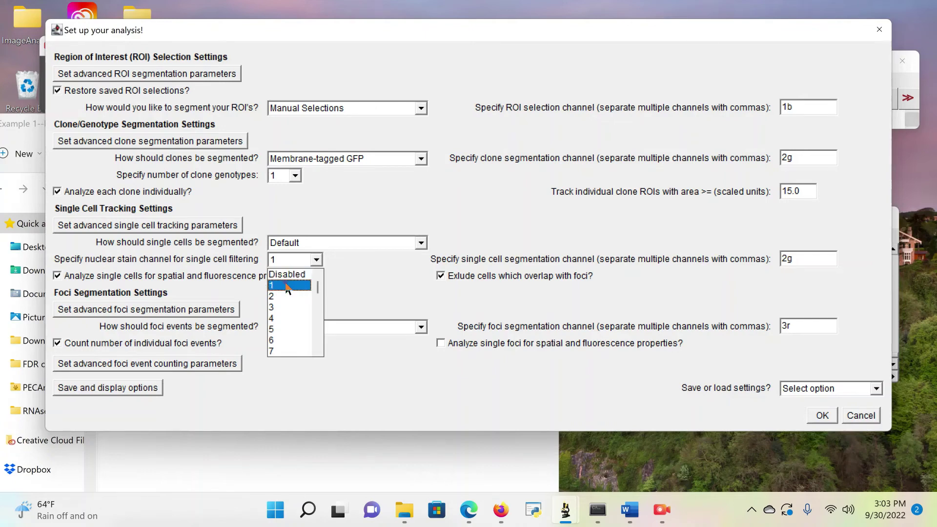
{"action": "left_click", "coordinate": [288, 287]}
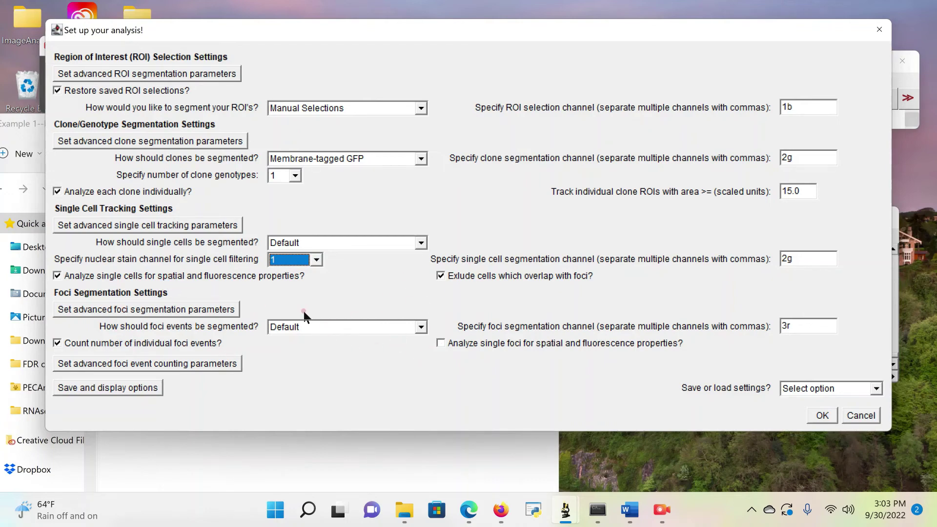
{"action": "left_click", "coordinate": [442, 344]}
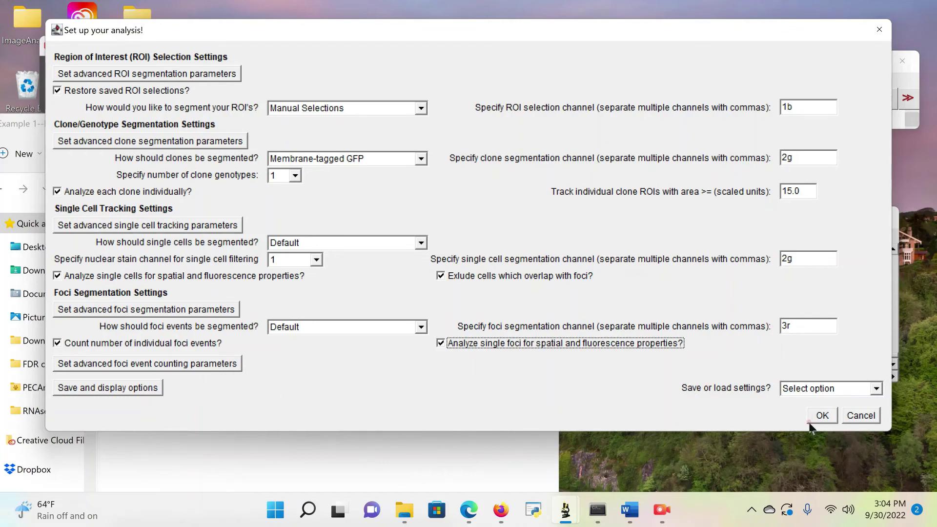
Step: Run the configured analysis on the Example 1 folder in Sample Images
{"action": "left_click", "coordinate": [824, 421]}
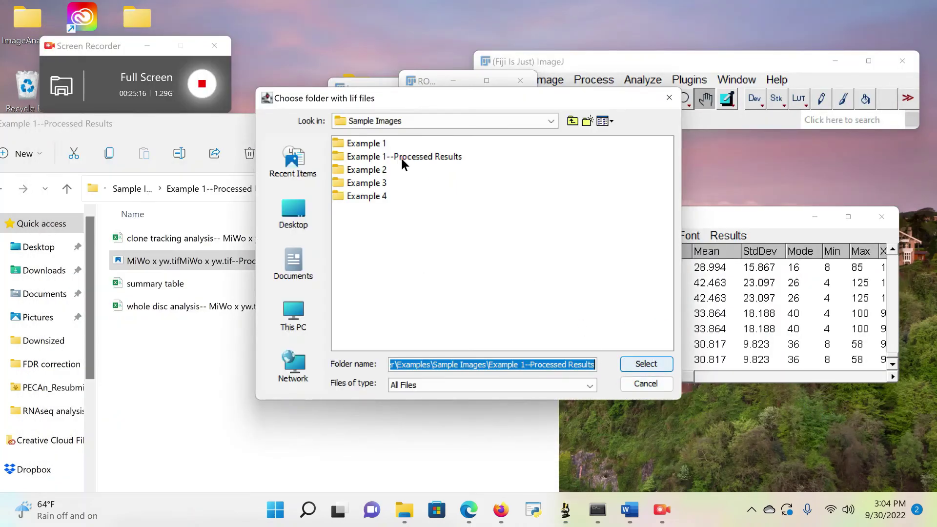
{"action": "left_click", "coordinate": [367, 144]}
{"action": "left_click", "coordinate": [671, 364]}
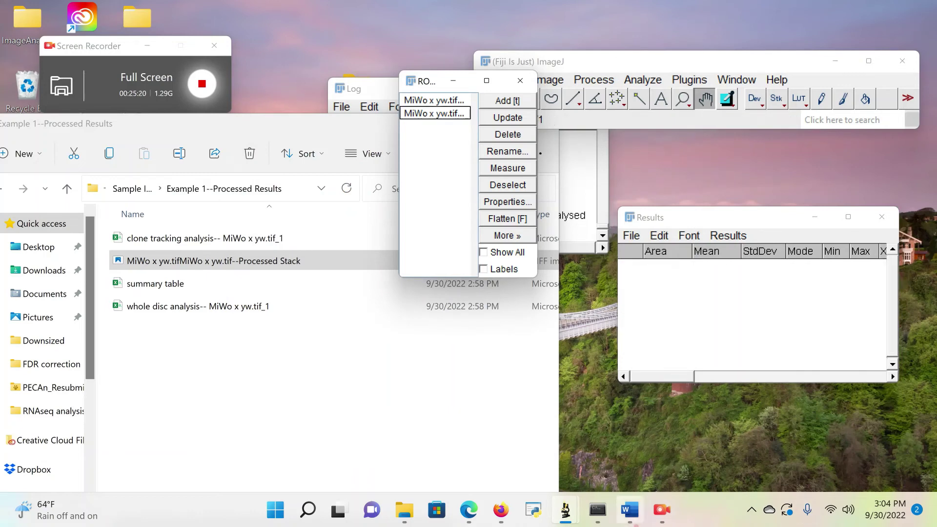
Step: Dismiss the message when the analysis finishes and bring the Example 1--Processed Results folder to the front
{"action": "mouse_move", "coordinate": [629, 509]}
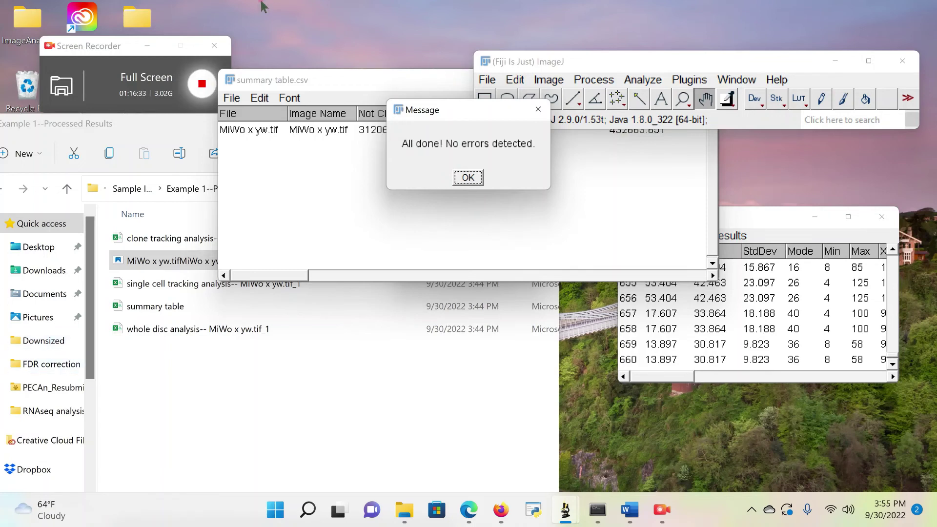
{"action": "mouse_move", "coordinate": [630, 522]}
{"action": "left_click", "coordinate": [473, 179]}
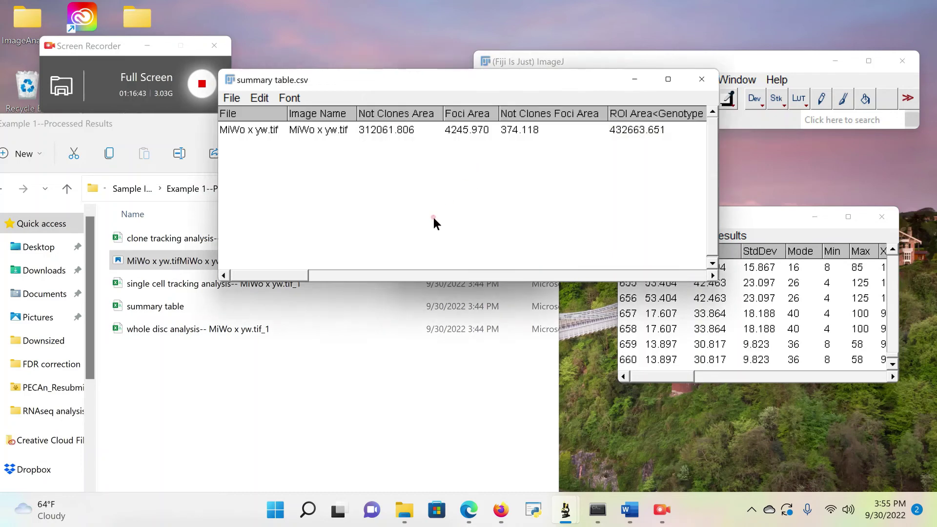
{"action": "left_click", "coordinate": [260, 393]}
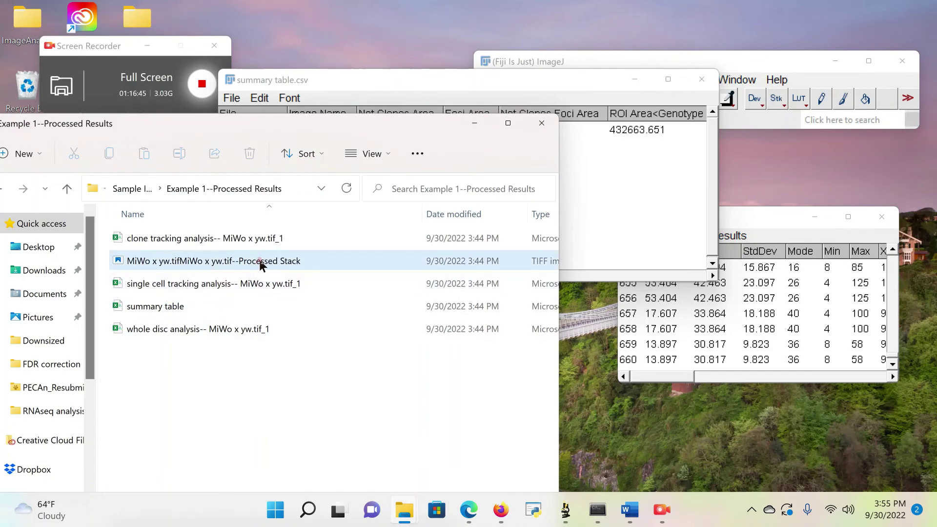
Step: Open the MiWo x yw Processed Stack file in Fiji and magnify the tall central clone in the marked-cell panel to 400%
{"action": "left_click_drag", "start_coordinate": [260, 262], "coordinate": [778, 81]}
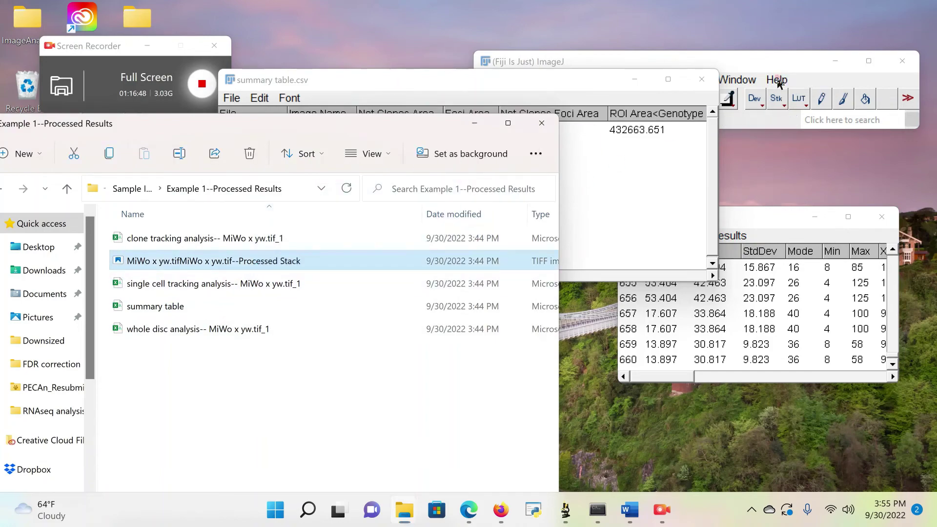
{"action": "left_click", "coordinate": [494, 30]}
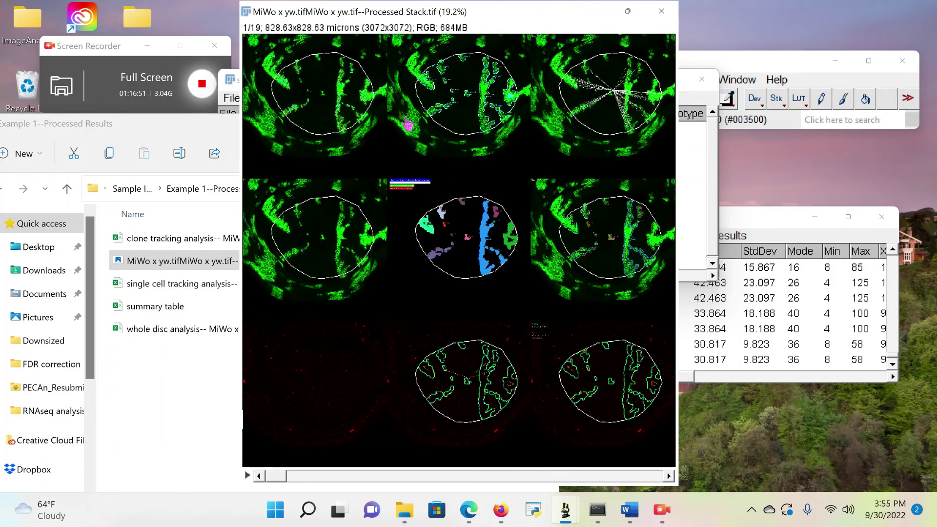
{"action": "scroll", "coordinate": [349, 128], "scroll_direction": "up", "scroll_amount": 4}
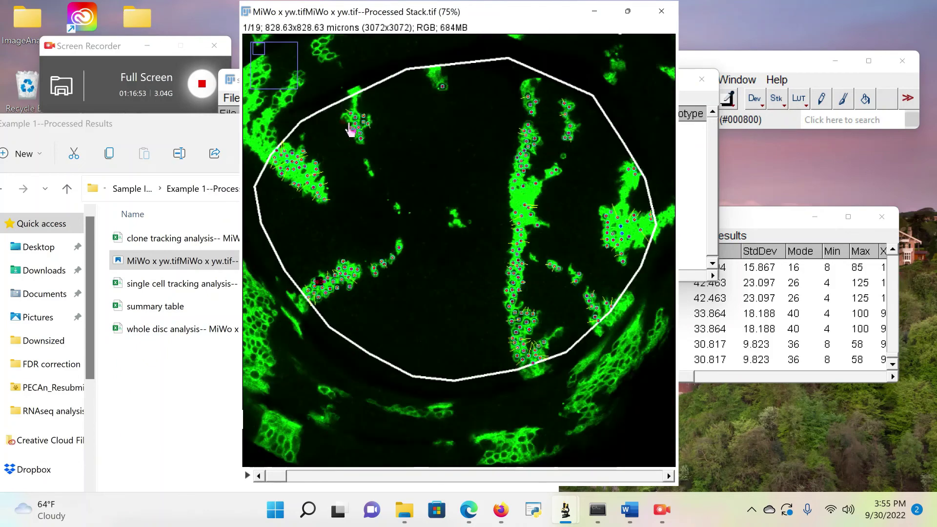
{"action": "left_click_drag", "start_coordinate": [531, 249], "coordinate": [415, 255]}
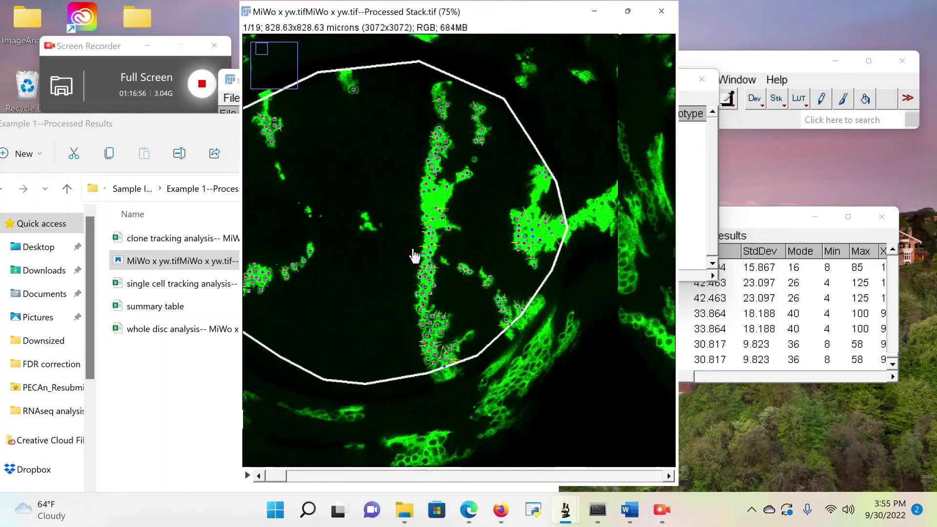
{"action": "left_click_drag", "start_coordinate": [443, 203], "coordinate": [530, 222]}
{"action": "scroll", "coordinate": [530, 222], "scroll_direction": "up", "scroll_amount": 5}
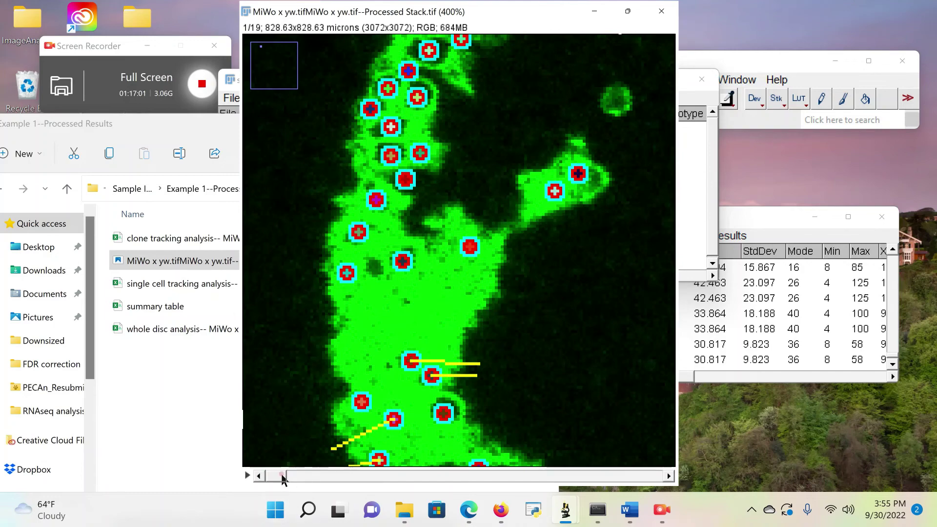
Step: Step between slices 13, 9 and 10 of the processed stack to compare the cell markers and yellow lines in the central clone
{"action": "left_click_drag", "start_coordinate": [280, 476], "coordinate": [529, 444]}
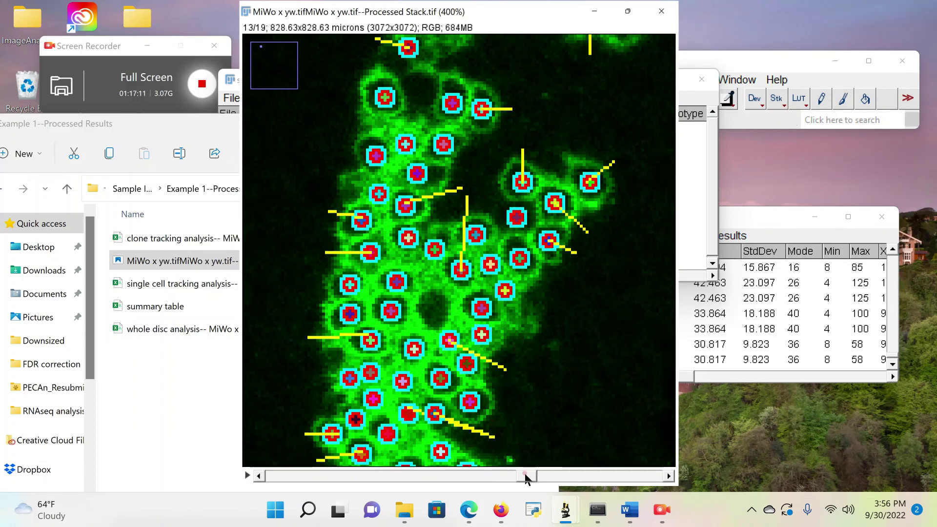
{"action": "left_click_drag", "start_coordinate": [525, 473], "coordinate": [437, 443]}
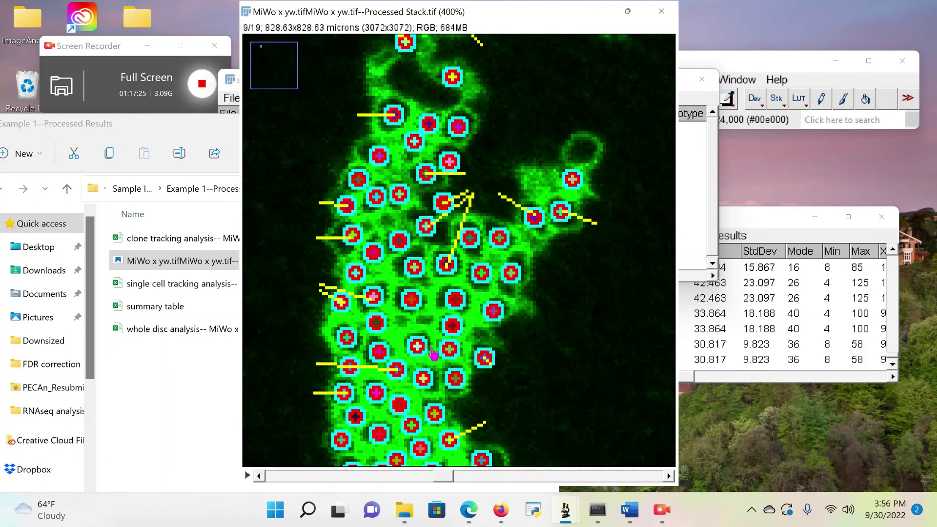
{"action": "key", "text": "plus"}
{"action": "key", "text": "plus"}
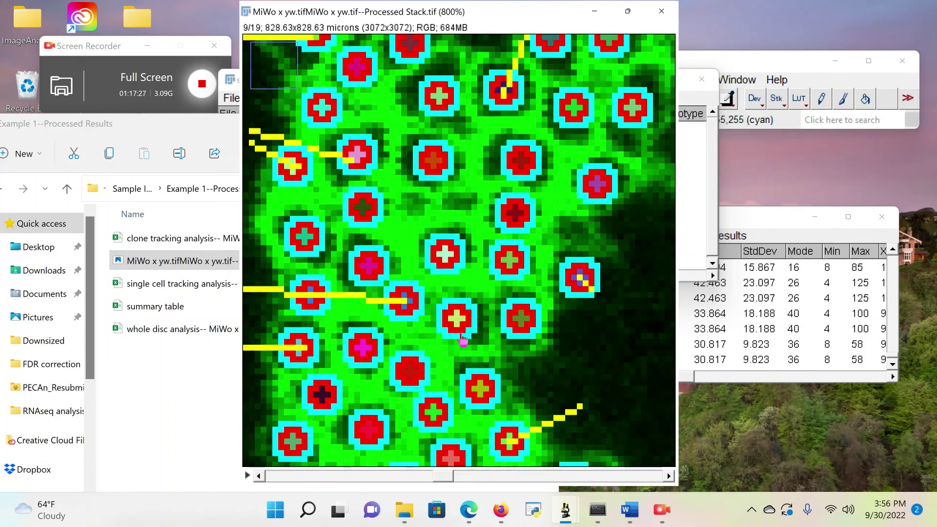
{"action": "left_click_drag", "start_coordinate": [445, 482], "coordinate": [423, 471]}
{"action": "left_click_drag", "start_coordinate": [454, 470], "coordinate": [469, 470]}
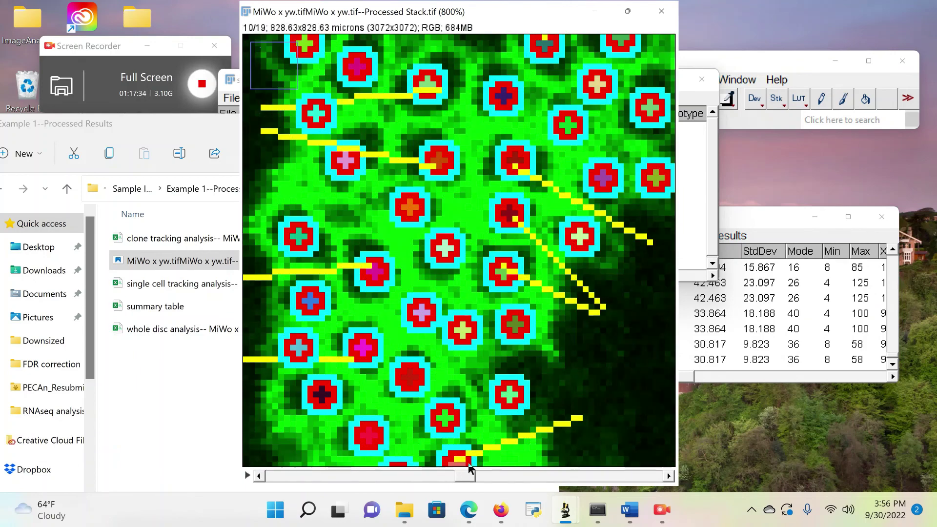
Step: Examine the numbered foci inside the green clone outlines at 100% in the middle panel of the montage's bottom row on slice 10
{"action": "key", "text": "minus"}
{"action": "key", "text": "minus"}
{"action": "key", "text": "minus"}
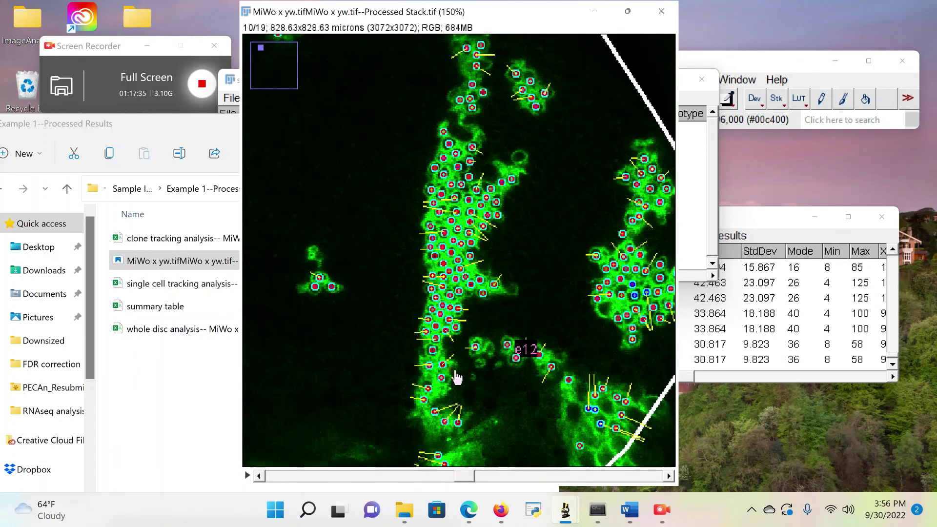
{"action": "key", "text": "minus"}
{"action": "key", "text": "minus"}
{"action": "key", "text": "minus"}
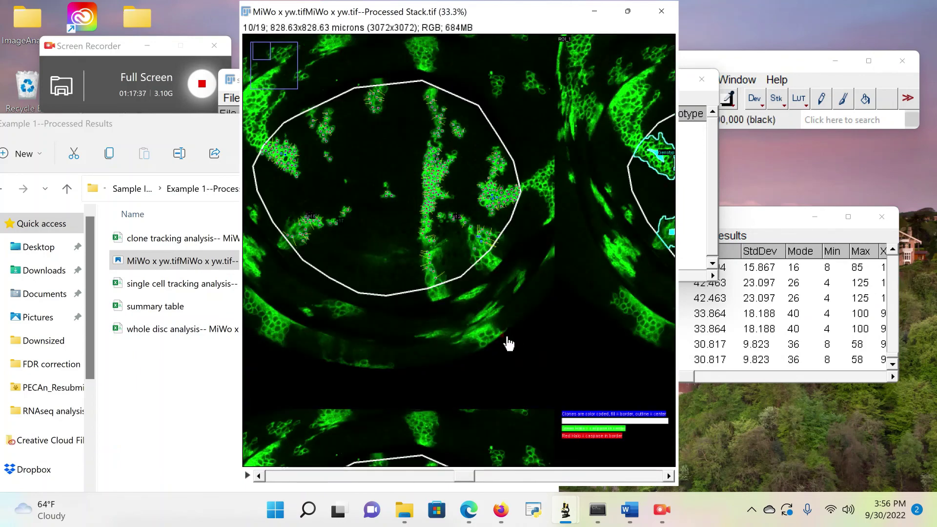
{"action": "key", "text": "plus"}
{"action": "key", "text": "plus"}
{"action": "key", "text": "plus"}
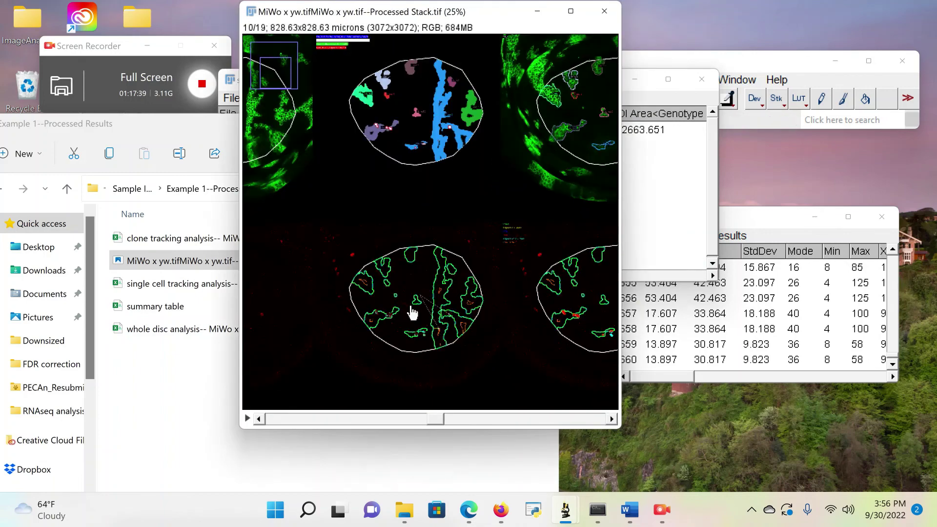
{"action": "key", "text": "plus"}
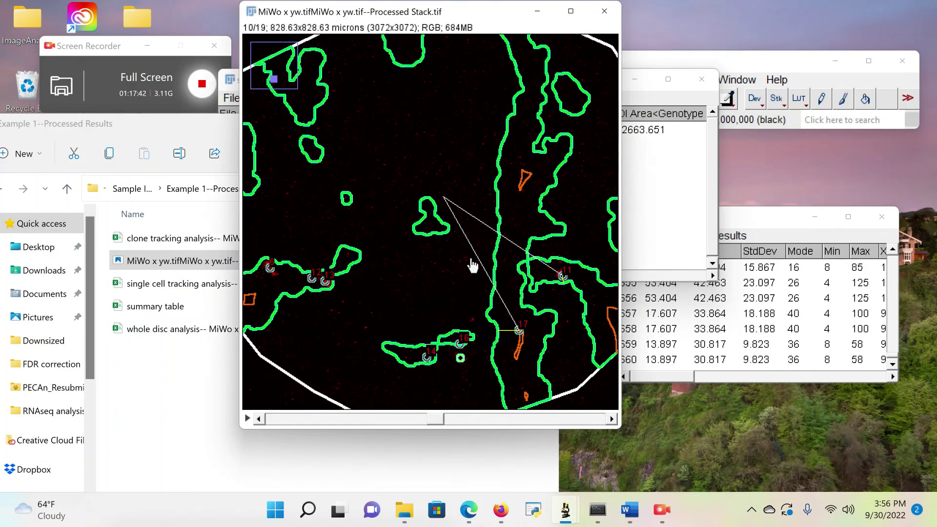
{"action": "left_click", "coordinate": [570, 11]}
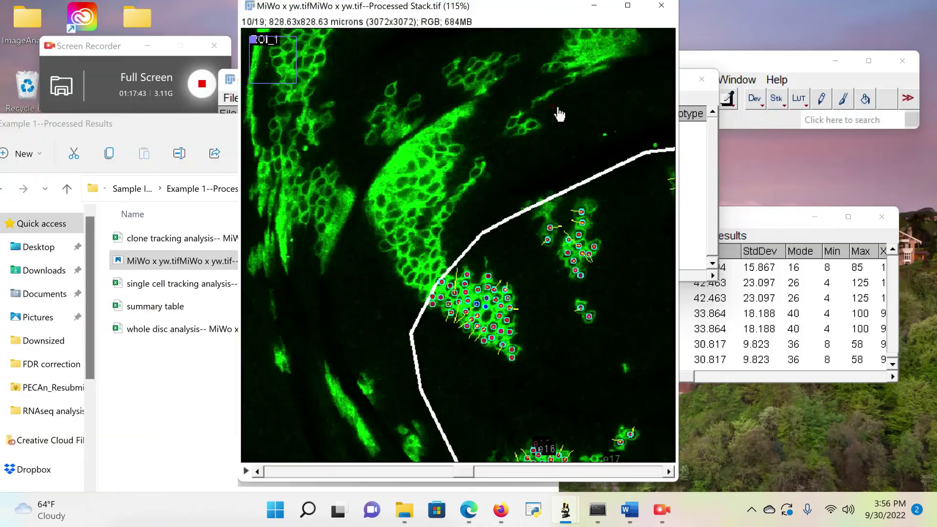
Step: Inspect foci 11 and 17 and their distance lines in the clone outline panel at 150% on slice 10
{"action": "key", "text": "minus"}
{"action": "key", "text": "minus"}
{"action": "key", "text": "minus"}
{"action": "key", "text": "minus"}
{"action": "key", "text": "minus"}
{"action": "key", "text": "minus"}
{"action": "key", "text": "plus"}
{"action": "key", "text": "plus"}
{"action": "key", "text": "plus"}
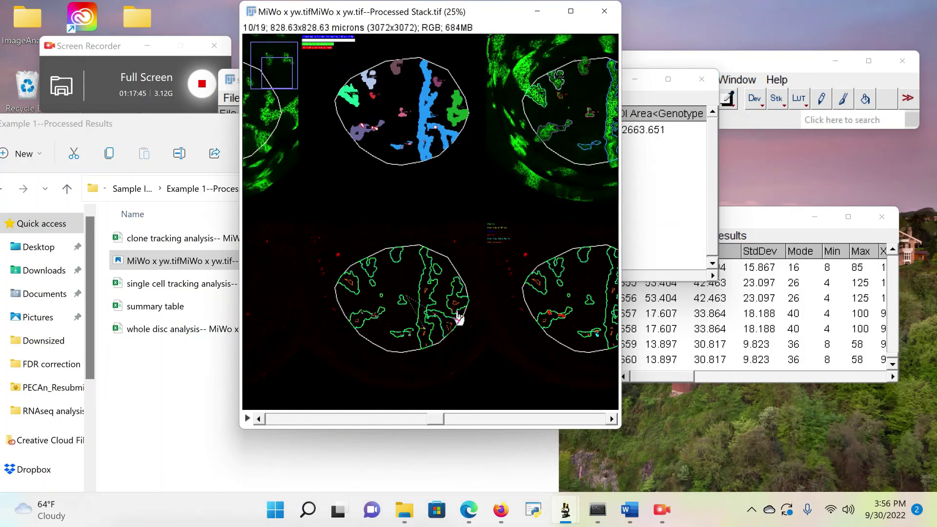
{"action": "key", "text": "plus"}
{"action": "key", "text": "plus"}
{"action": "key", "text": "plus"}
{"action": "left_click_drag", "start_coordinate": [488, 332], "coordinate": [407, 240]}
{"action": "key", "text": "plus"}
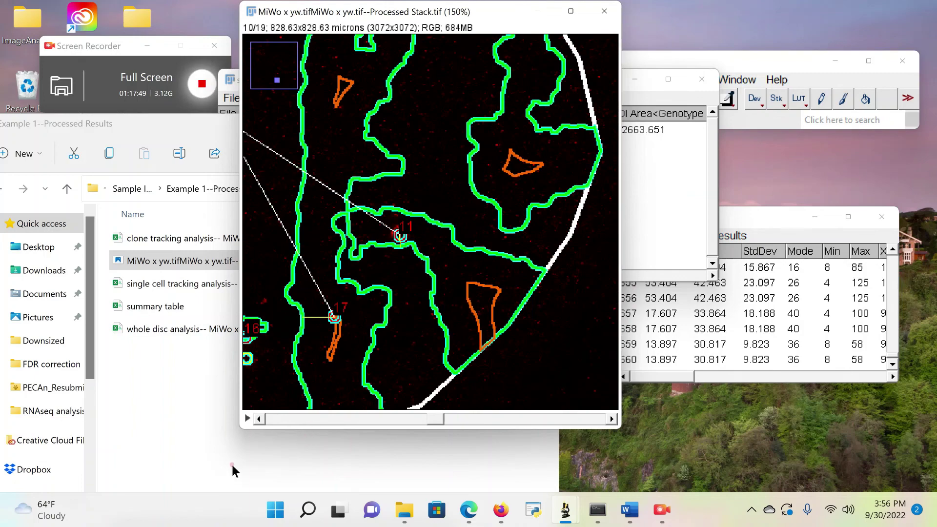
{"action": "mouse_move", "coordinate": [436, 427]}
{"action": "left_mouse_down"}
{"action": "mouse_move", "coordinate": [456, 421]}
{"action": "mouse_move", "coordinate": [366, 422]}
{"action": "mouse_move", "coordinate": [424, 427]}
{"action": "left_mouse_up"}
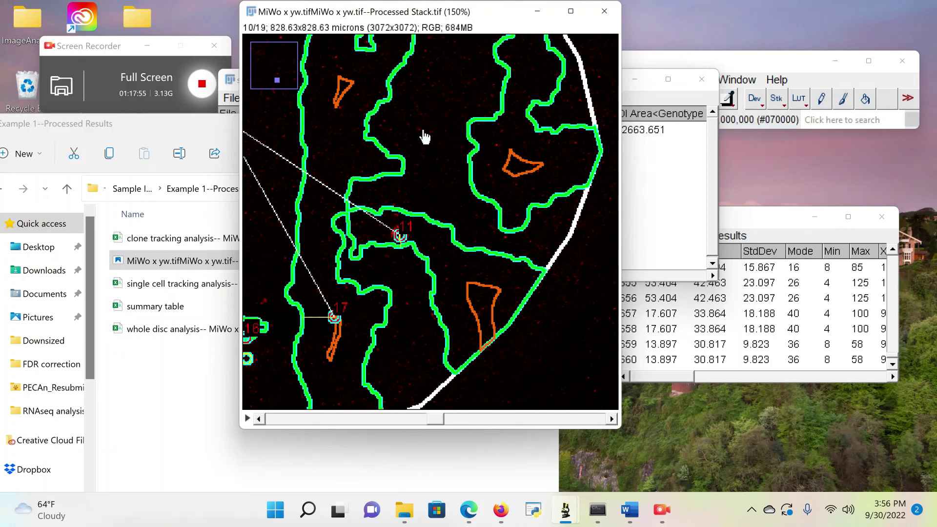
Step: Inspect the white lines radiating from the disc centre in the montage's upper-right panel at 100%, on slices 10 and 9
{"action": "key", "text": "minus"}
{"action": "key", "text": "minus"}
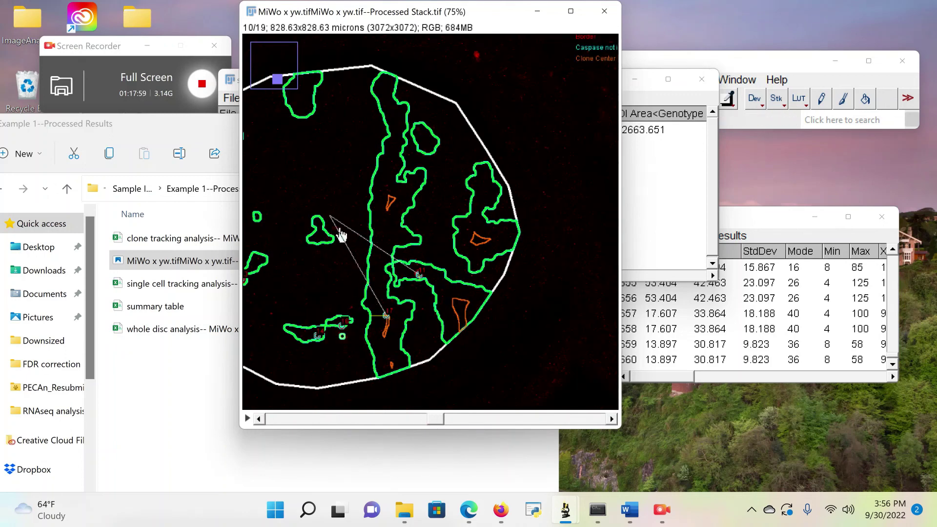
{"action": "key", "text": "minus"}
{"action": "key", "text": "minus"}
{"action": "key", "text": "minus"}
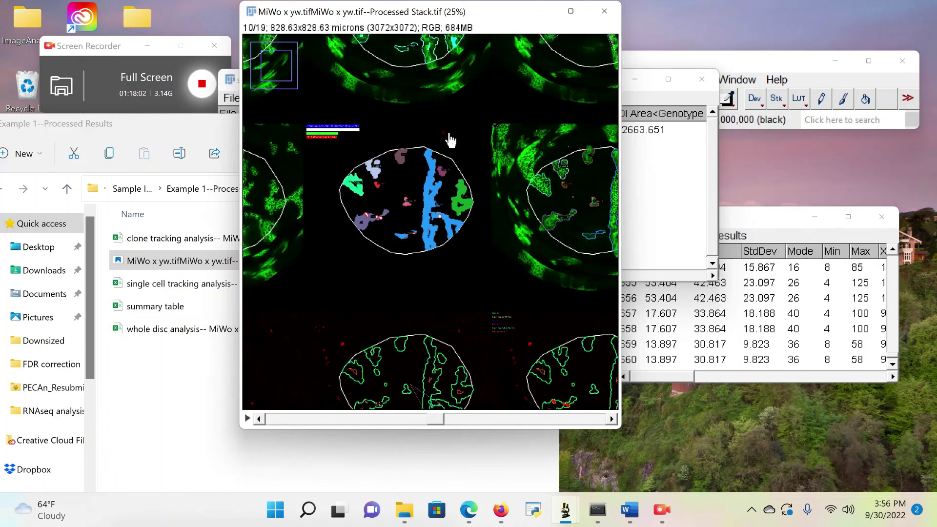
{"action": "left_click_drag", "start_coordinate": [557, 127], "coordinate": [393, 279]}
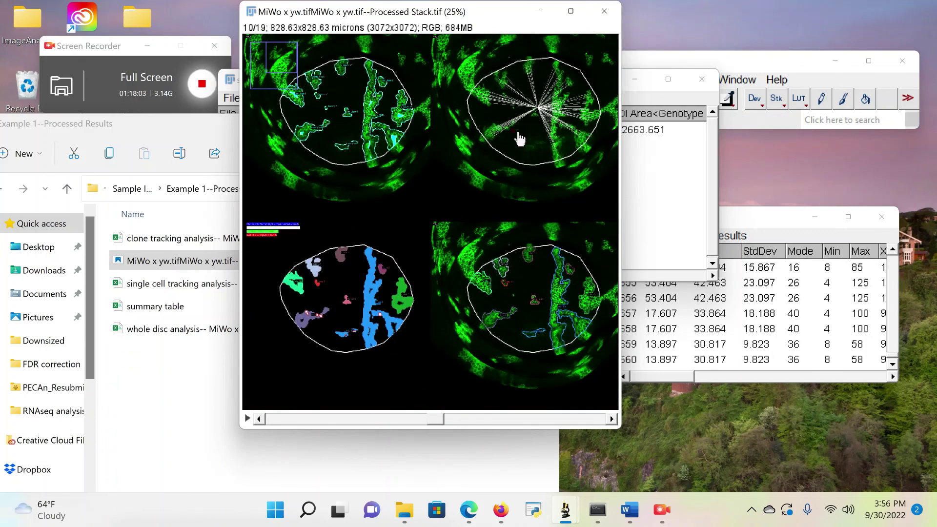
{"action": "key", "text": "plus"}
{"action": "key", "text": "plus"}
{"action": "key", "text": "plus"}
{"action": "key", "text": "plus"}
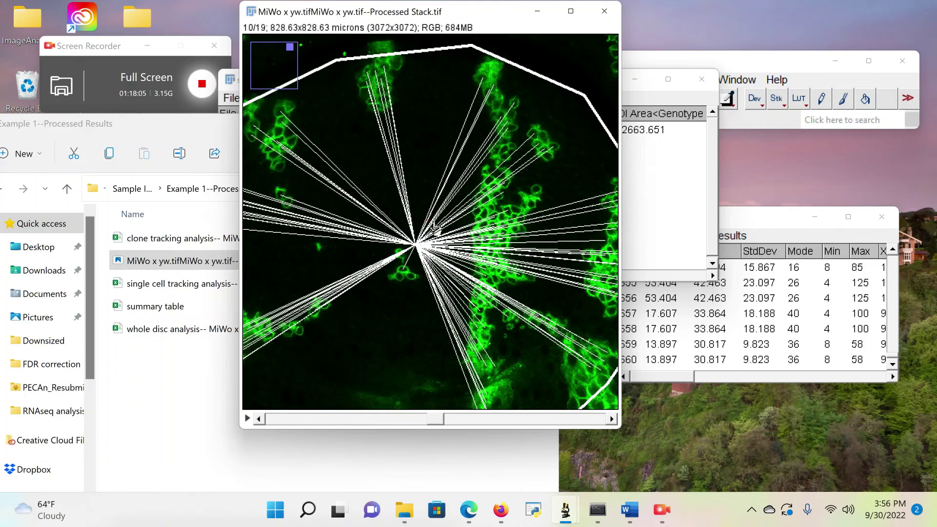
{"action": "left_click_drag", "start_coordinate": [434, 226], "coordinate": [458, 210]}
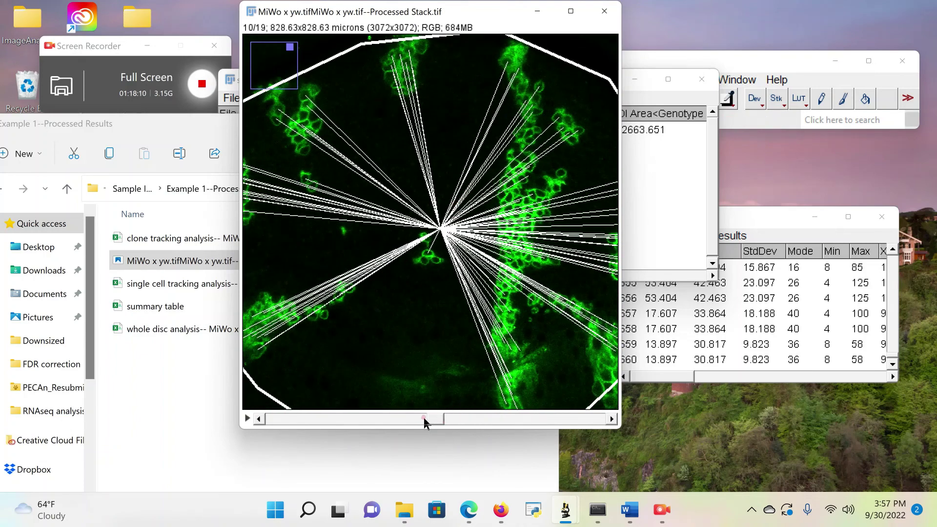
{"action": "left_click_drag", "start_coordinate": [434, 418], "coordinate": [351, 412]}
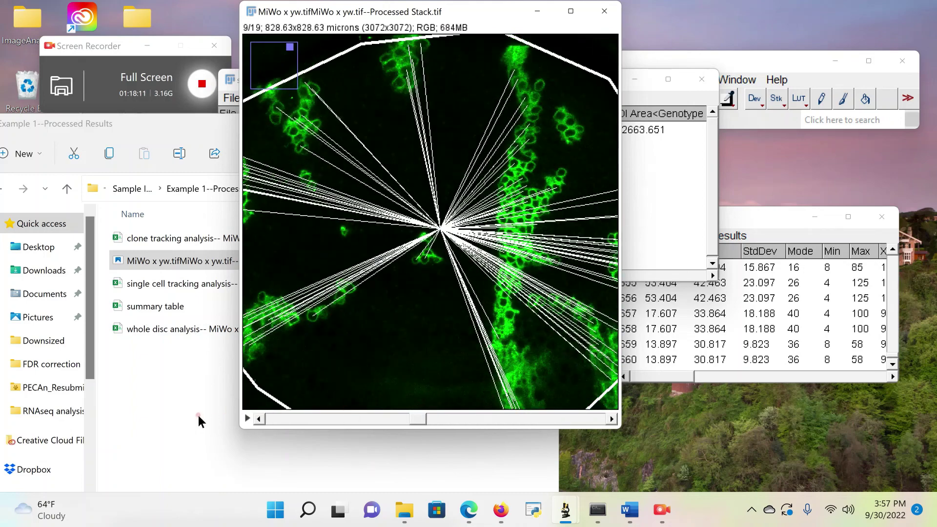
Step: Check the files in the processed results folder, move the stack window clear of the file list, and show the whole montage
{"action": "left_click", "coordinate": [198, 415]}
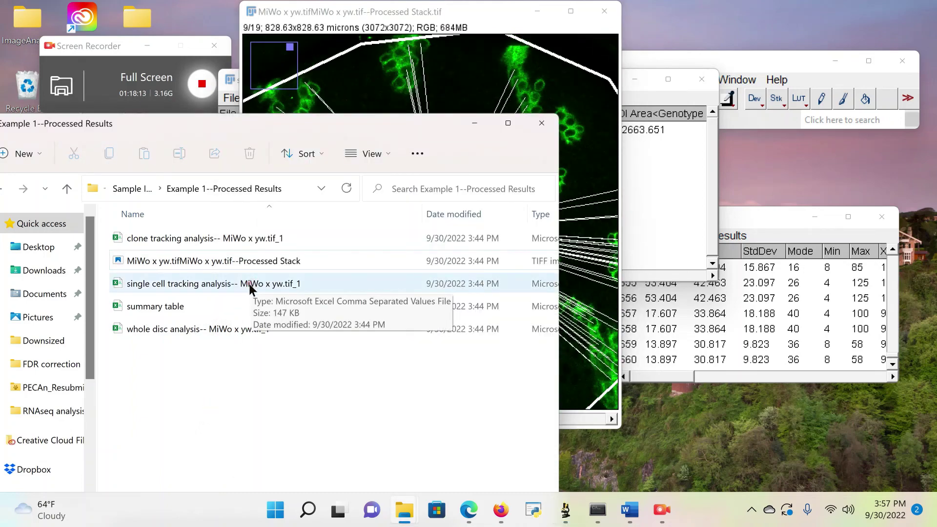
{"action": "left_click", "coordinate": [312, 266]}
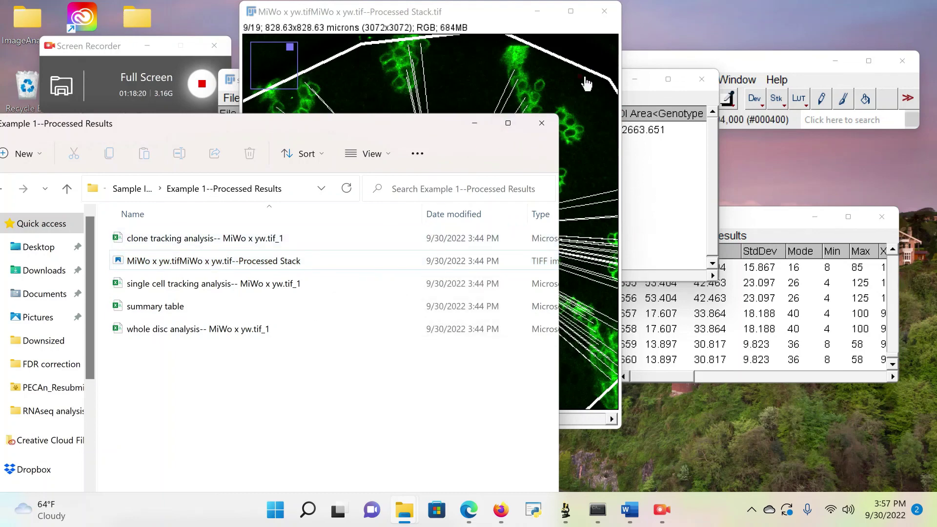
{"action": "left_click", "coordinate": [539, 28]}
{"action": "left_click_drag", "start_coordinate": [506, 20], "coordinate": [653, 74]}
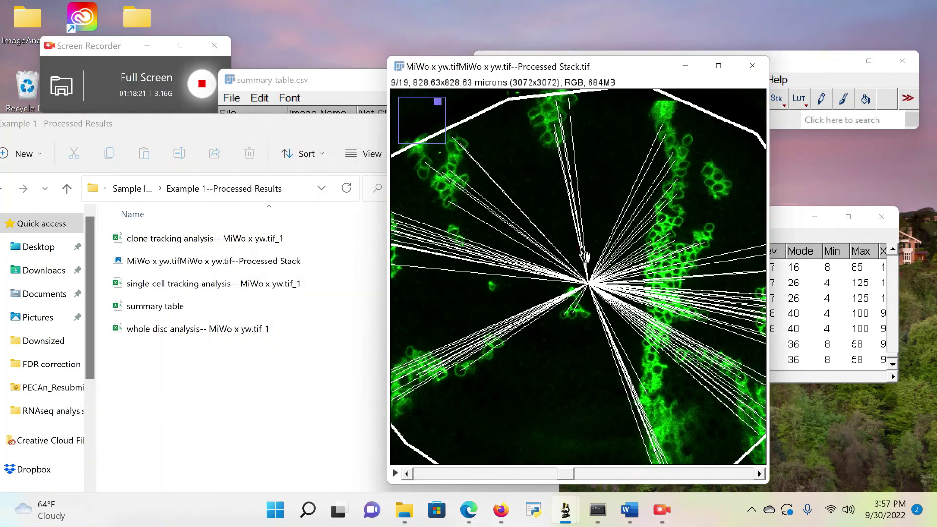
{"action": "scroll", "coordinate": [588, 259], "scroll_direction": "down", "scroll_amount": 2}
{"action": "scroll", "coordinate": [588, 259], "scroll_direction": "down", "scroll_amount": 1}
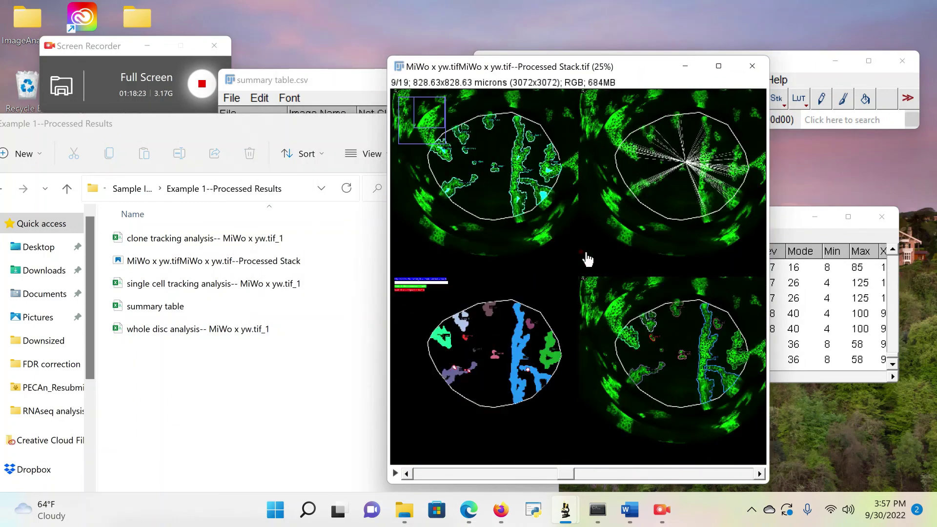
{"action": "scroll", "coordinate": [588, 259], "scroll_direction": "down", "scroll_amount": 1}
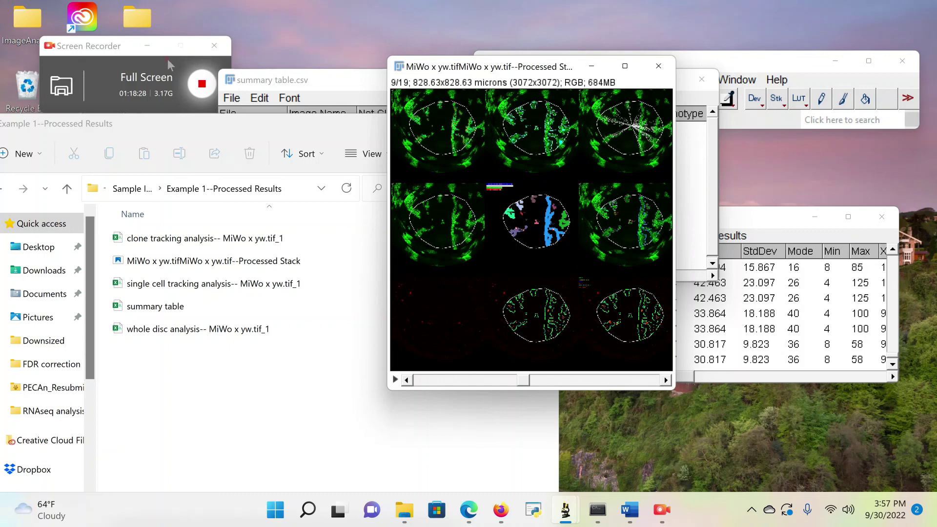
{"action": "left_click", "coordinate": [193, 71]}
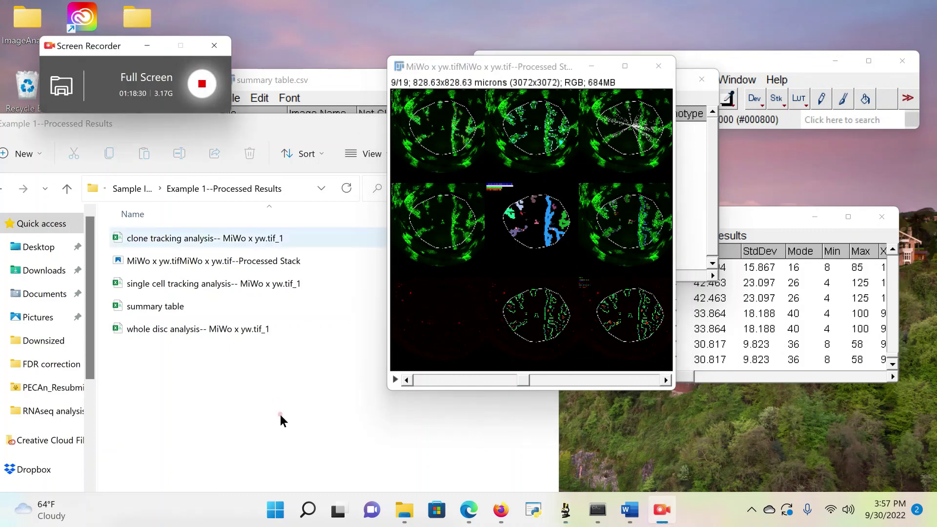